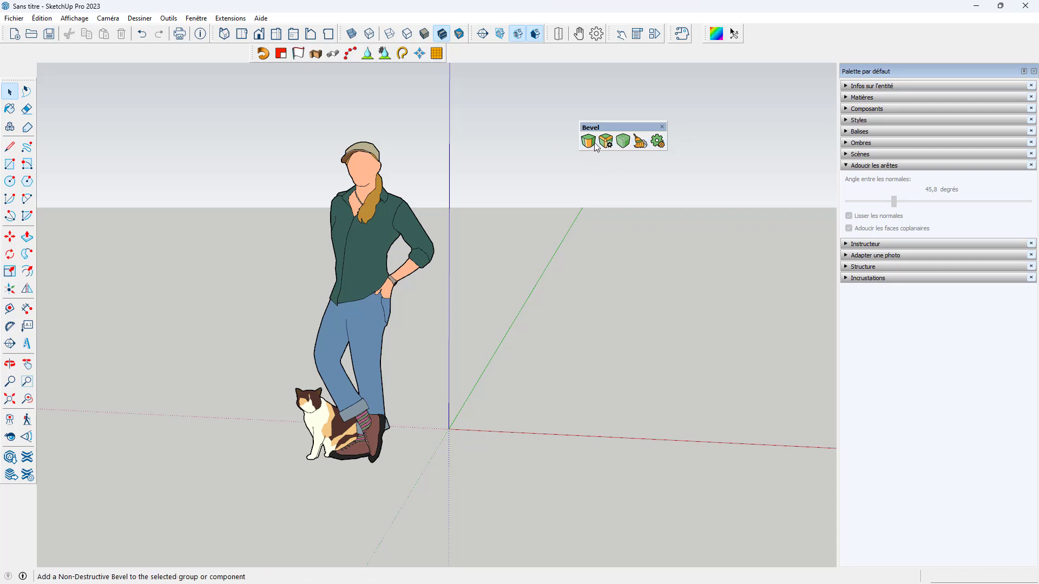
Step: Dock the Bevel toolbar beside the other toolbars and search the Extension Warehouse for "bevel"
{"action": "left_click_drag", "start_coordinate": [627, 127], "coordinate": [516, 41]}
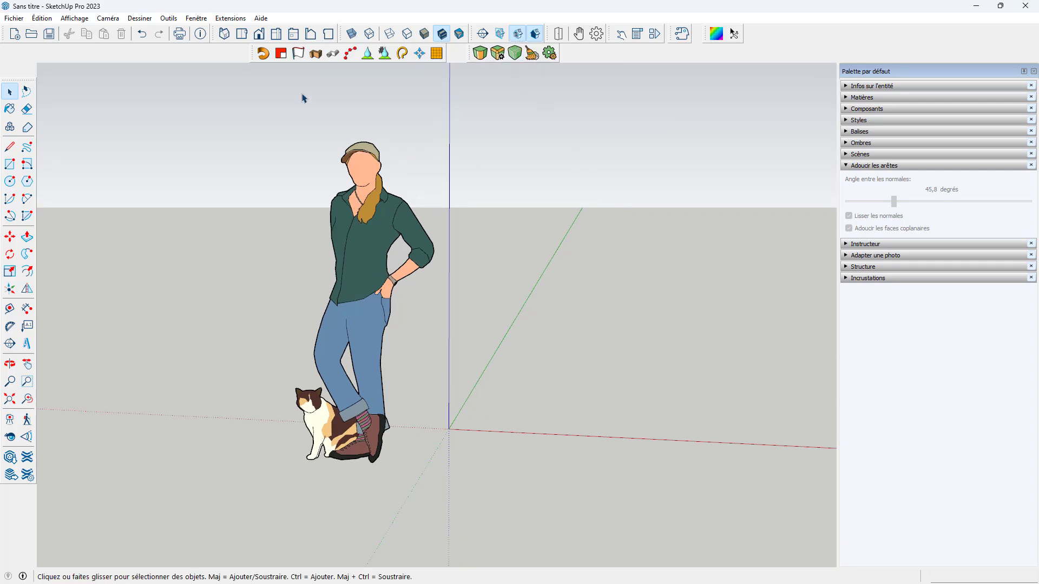
{"action": "left_click", "coordinate": [237, 19]}
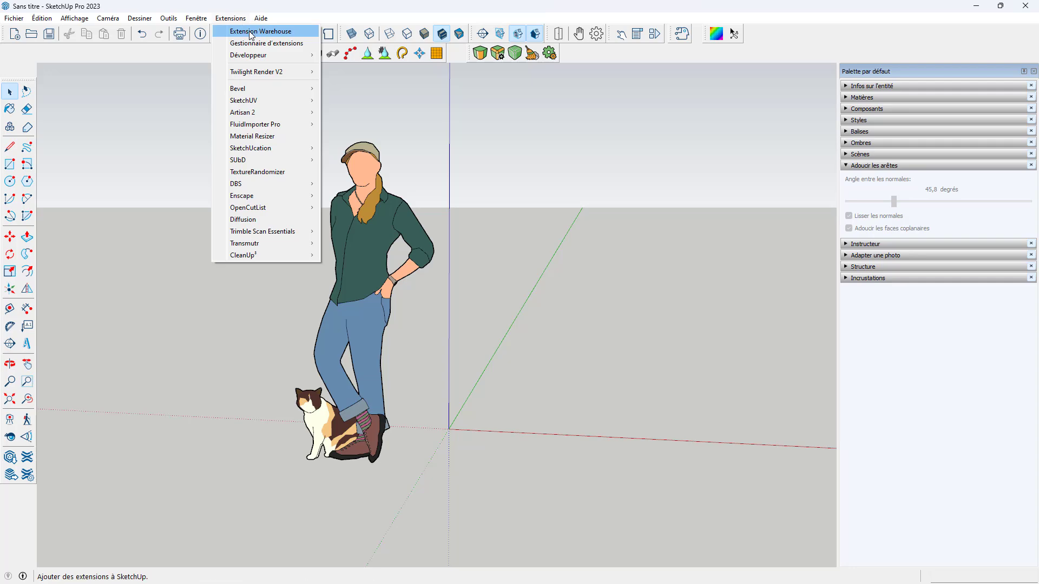
{"action": "left_click", "coordinate": [254, 31]}
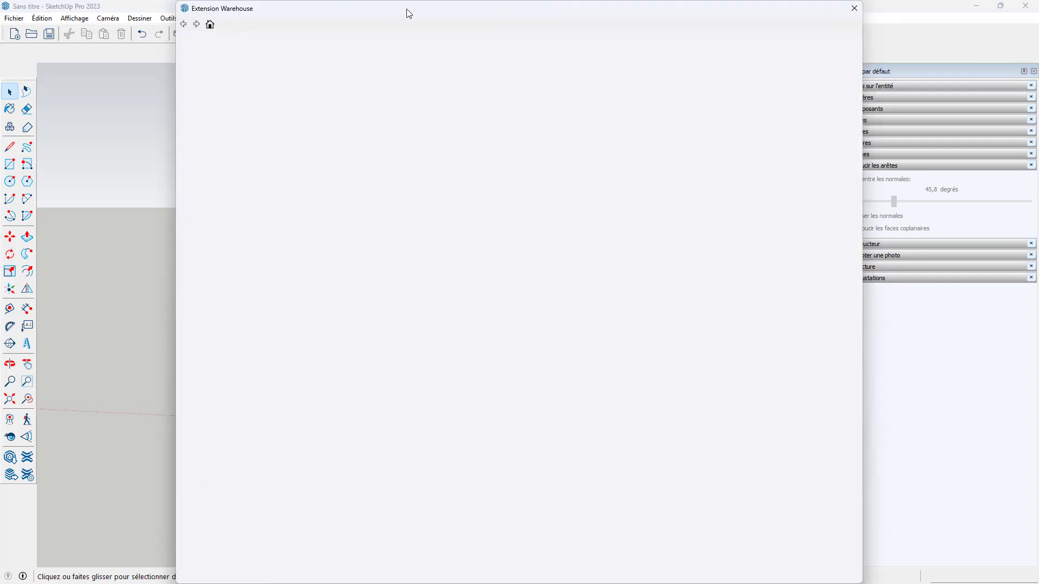
{"action": "left_click", "coordinate": [426, 46]}
{"action": "type", "text": "bevel"}
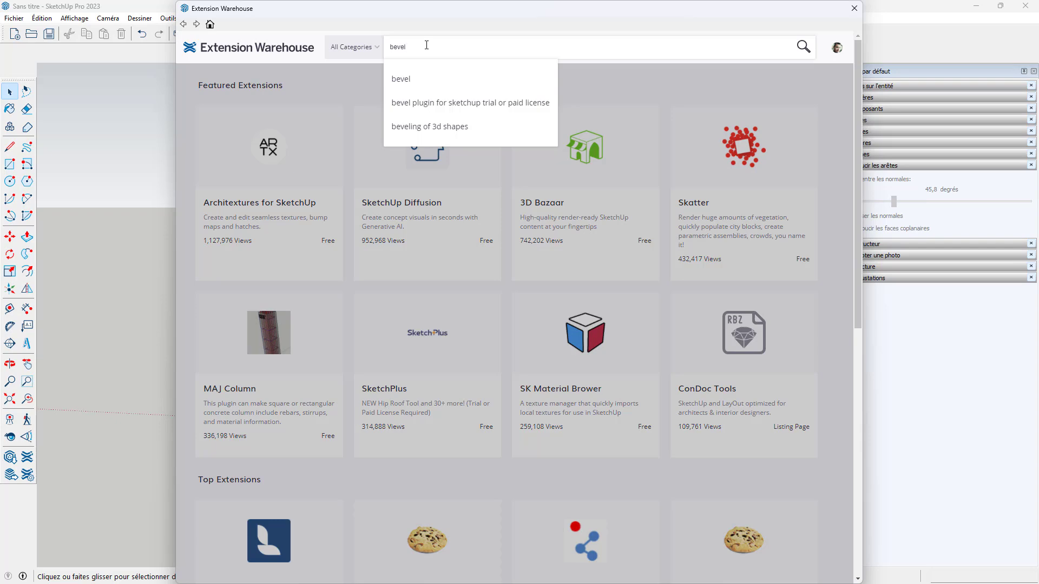
{"action": "key", "text": "Return"}
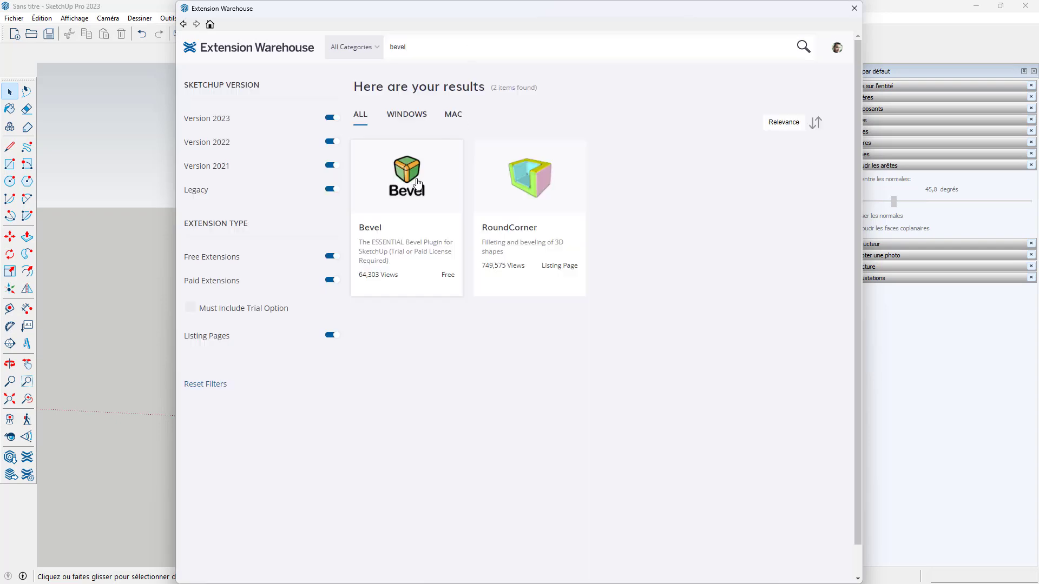
Step: Install the Bevel extension by mind.sight.studios, allow its file system access, and close the Extension Warehouse
{"action": "left_click", "coordinate": [418, 182]}
{"action": "left_click", "coordinate": [614, 426]}
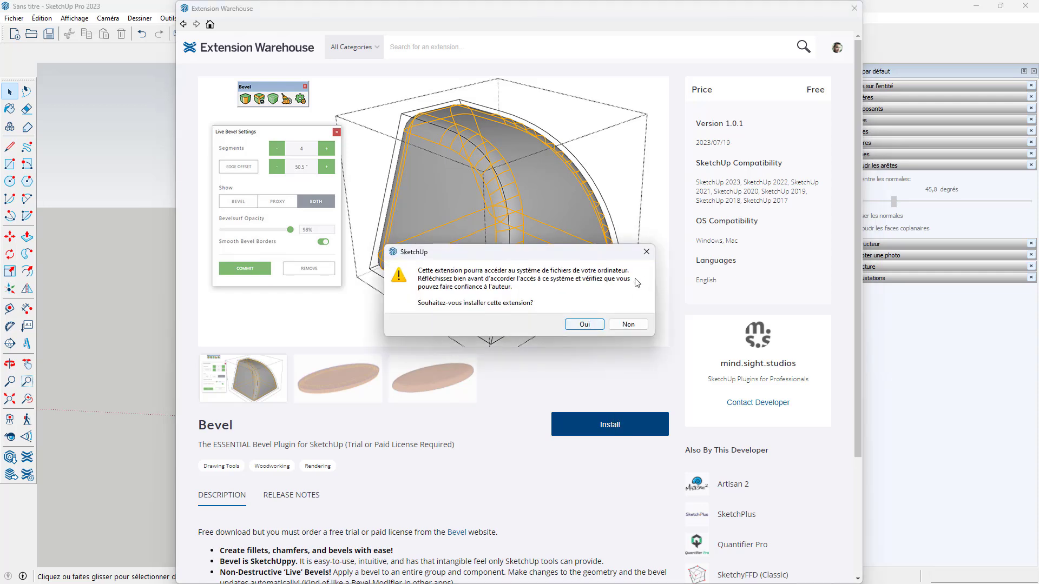
{"action": "left_click", "coordinate": [585, 325]}
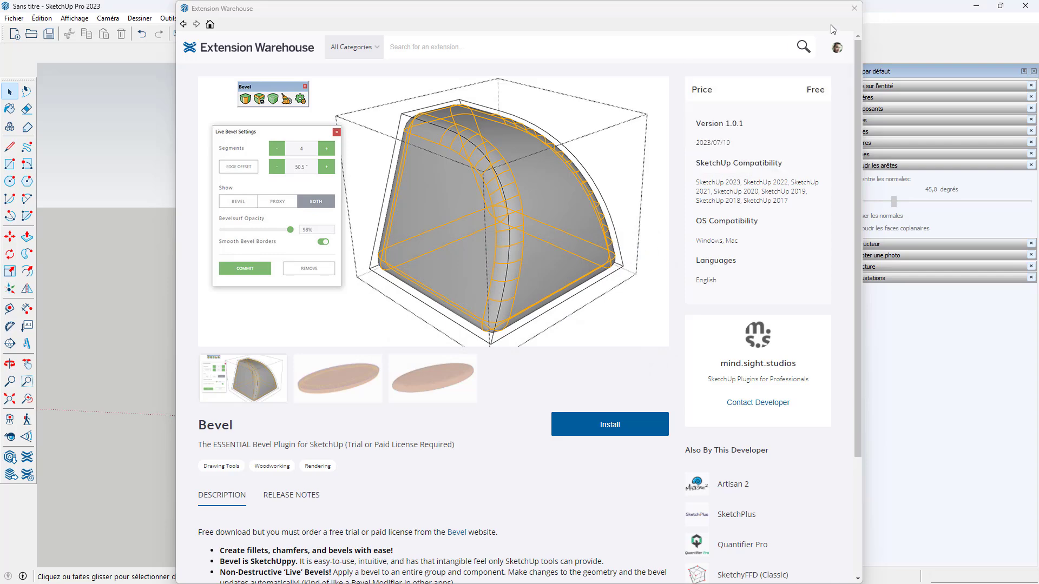
{"action": "scroll", "coordinate": [598, 290], "scroll_direction": "down", "scroll_amount": 3}
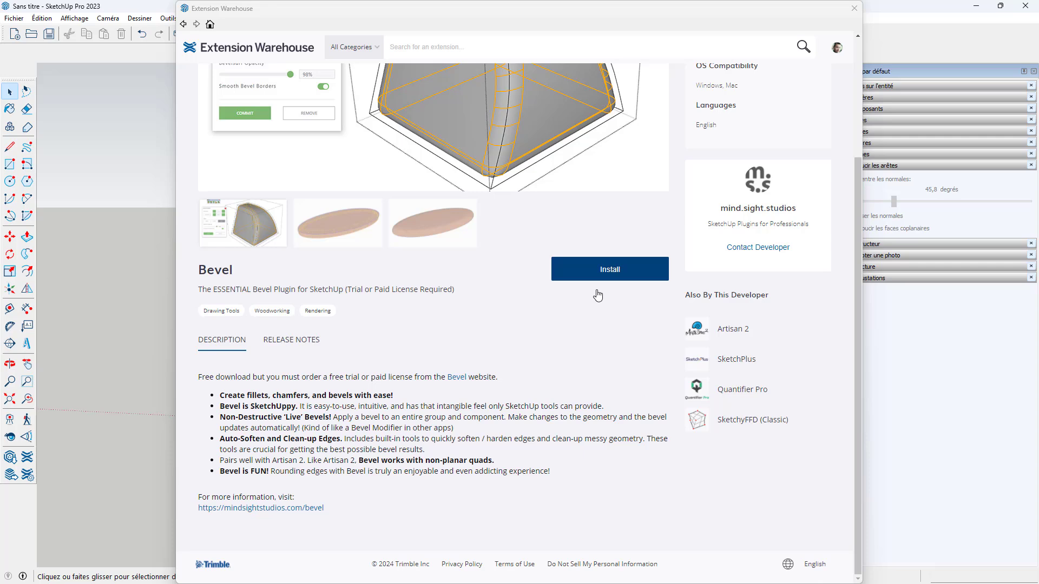
{"action": "left_click", "coordinate": [853, 8]}
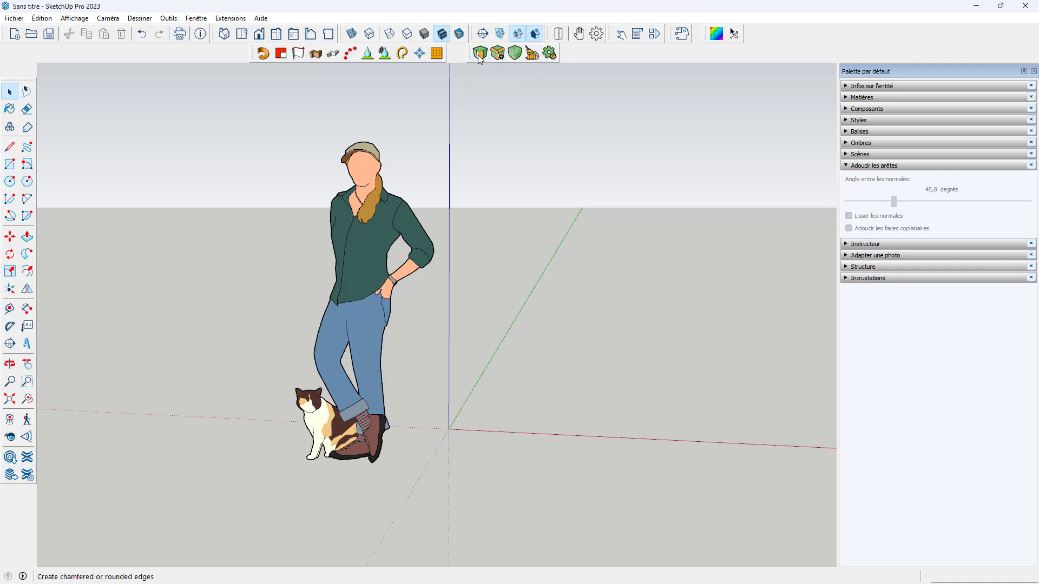
Step: Review the Bevel preferences, including the available languages, close them and dock the Bevel toolbar again
{"action": "left_click_drag", "start_coordinate": [467, 58], "coordinate": [587, 176]}
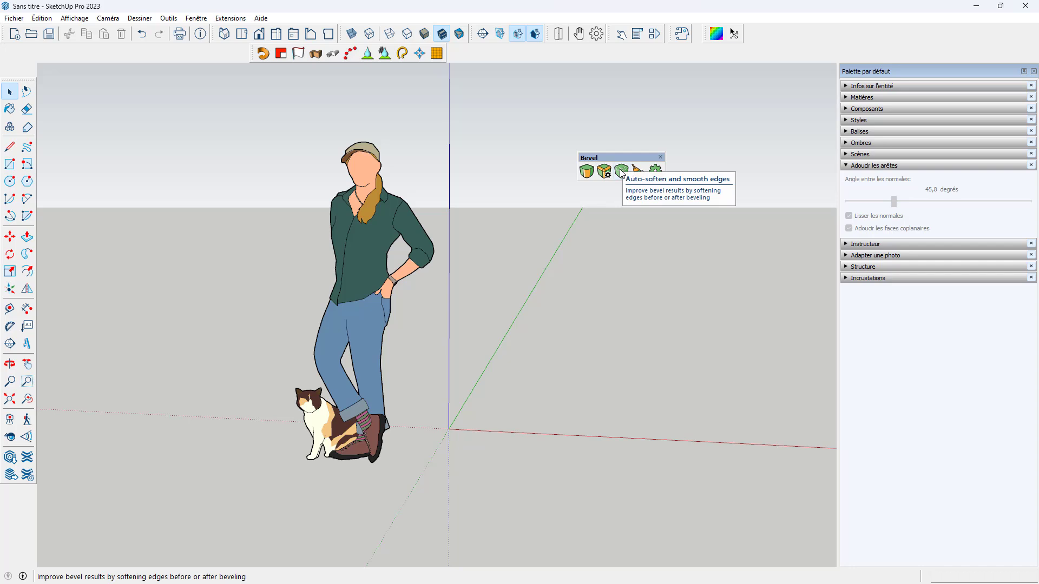
{"action": "left_click", "coordinate": [656, 171]}
{"action": "left_click_drag", "start_coordinate": [656, 159], "coordinate": [693, 105]}
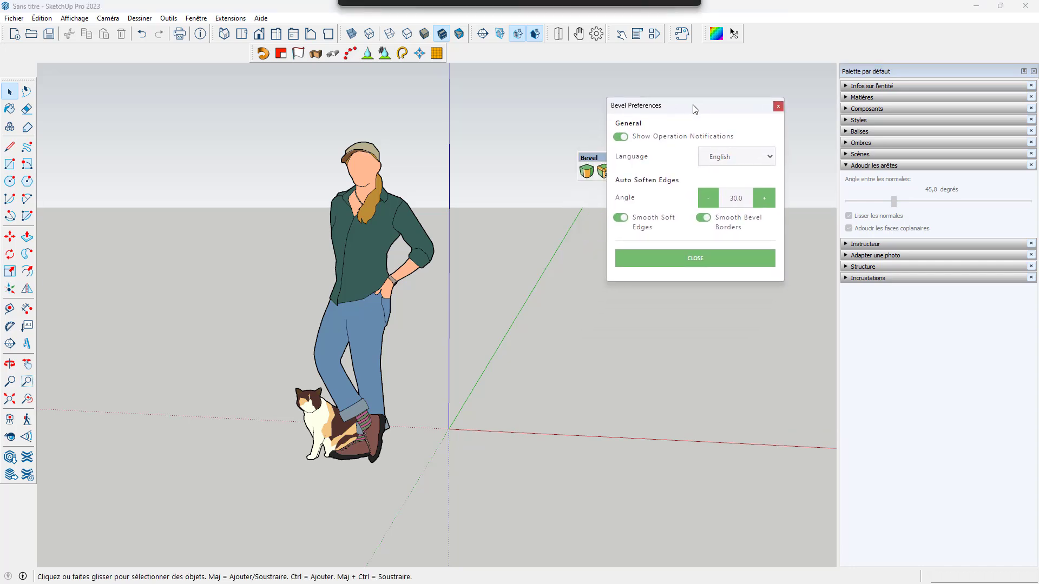
{"action": "left_click", "coordinate": [768, 159]}
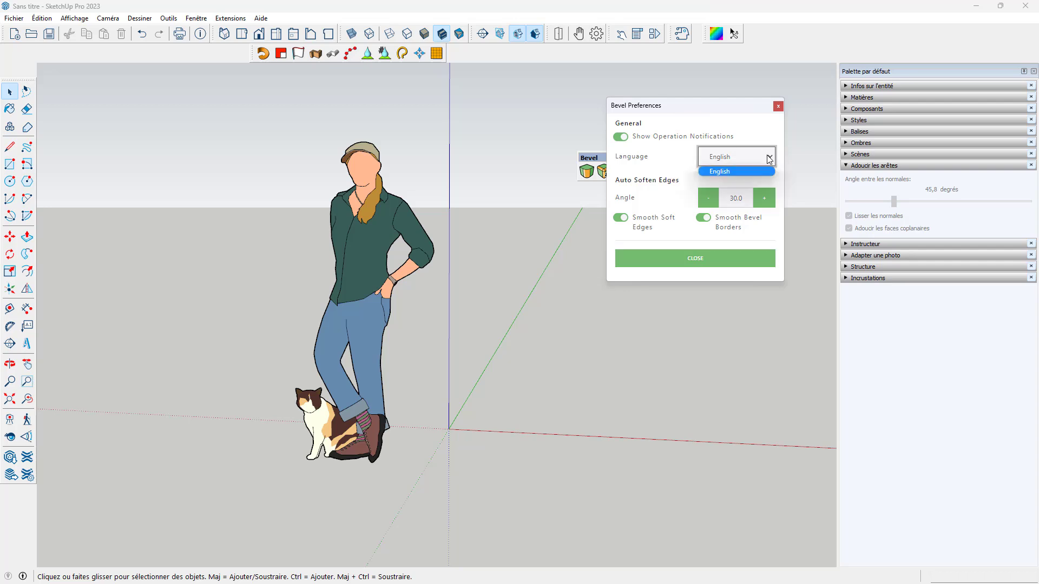
{"action": "left_click", "coordinate": [674, 163]}
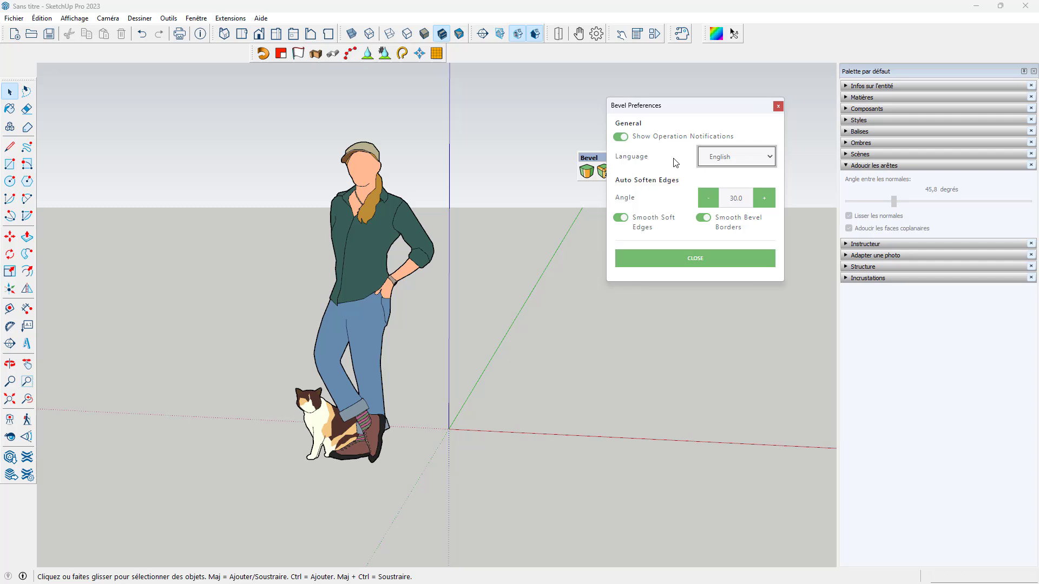
{"action": "left_click", "coordinate": [777, 106]}
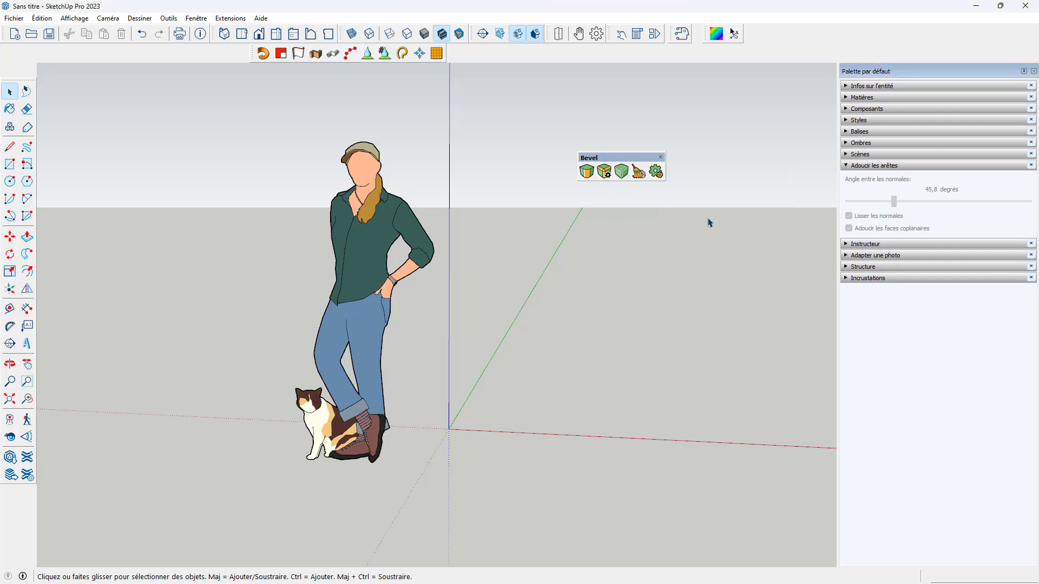
{"action": "left_click_drag", "start_coordinate": [633, 155], "coordinate": [560, 43]}
Step: Draw a rectangle on the ground plane across the red axis, beside the figure
{"action": "scroll", "coordinate": [373, 295], "scroll_direction": "down", "scroll_amount": 5}
{"action": "middle_click_drag", "start_coordinate": [381, 298], "coordinate": [418, 342]}
{"action": "scroll", "coordinate": [450, 333], "scroll_direction": "up", "scroll_amount": 3}
{"action": "middle_click_drag", "start_coordinate": [471, 324], "coordinate": [485, 302]}
{"action": "scroll", "coordinate": [497, 303], "scroll_direction": "up", "scroll_amount": 2}
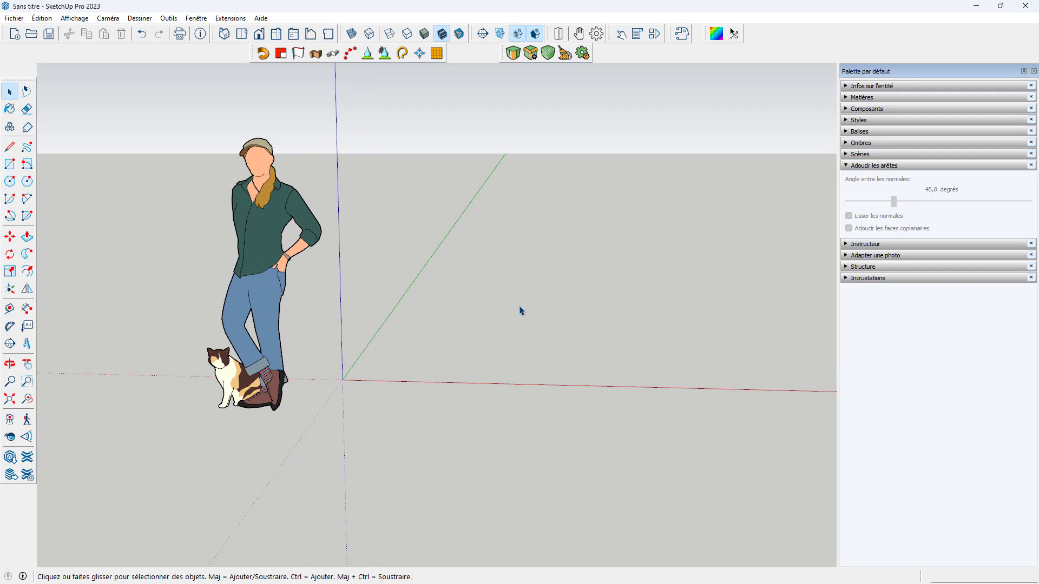
{"action": "scroll", "coordinate": [519, 305], "scroll_direction": "down", "scroll_amount": 2}
{"action": "key", "text": "r"}
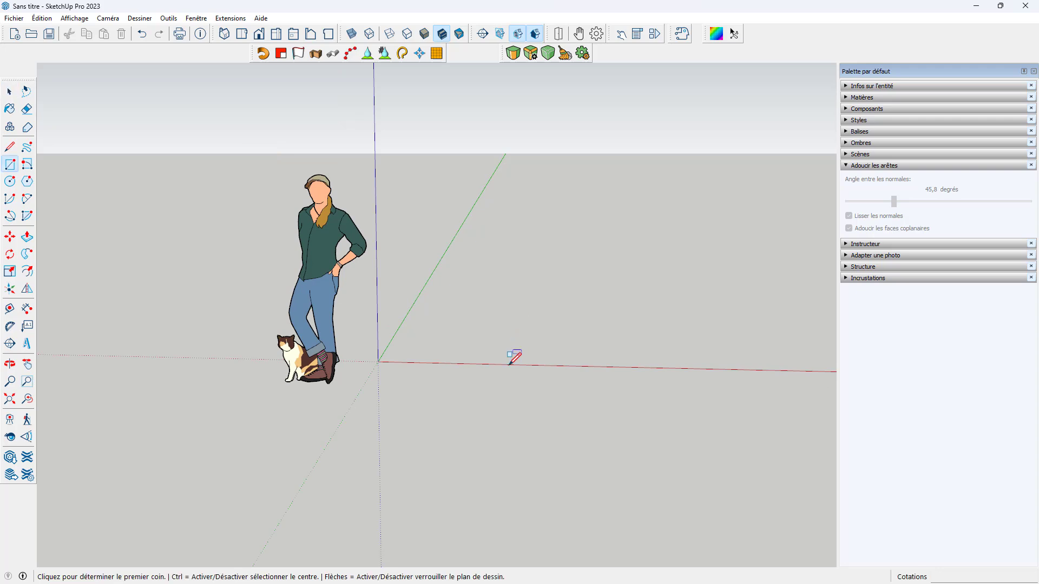
{"action": "left_click", "coordinate": [431, 393]}
{"action": "left_click", "coordinate": [576, 341]}
Step: Extrude the rectangle upward with Push/Pull into a box
{"action": "middle_click_drag", "start_coordinate": [581, 335], "coordinate": [510, 347]}
{"action": "key", "text": "p"}
{"action": "left_click", "coordinate": [499, 371]}
{"action": "left_click", "coordinate": [512, 258]}
{"action": "scroll", "coordinate": [547, 286], "scroll_direction": "down", "scroll_amount": 2}
{"action": "key", "text": "space"}
{"action": "middle_click_drag", "start_coordinate": [541, 310], "coordinate": [520, 304]}
{"action": "scroll", "coordinate": [506, 342], "scroll_direction": "up", "scroll_amount": 2}
{"action": "scroll", "coordinate": [491, 287], "scroll_direction": "up", "scroll_amount": 1}
{"action": "scroll", "coordinate": [519, 304], "scroll_direction": "up", "scroll_amount": 1}
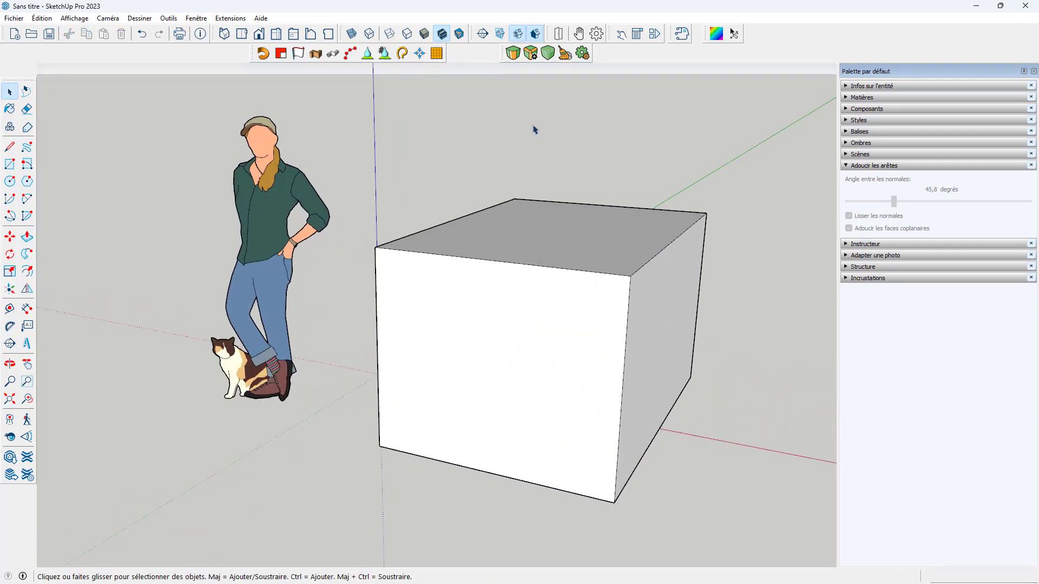
Step: Bevel the edges of the box's top face with 8 segments and an edge offset of about 8.3 cm
{"action": "left_click", "coordinate": [512, 56]}
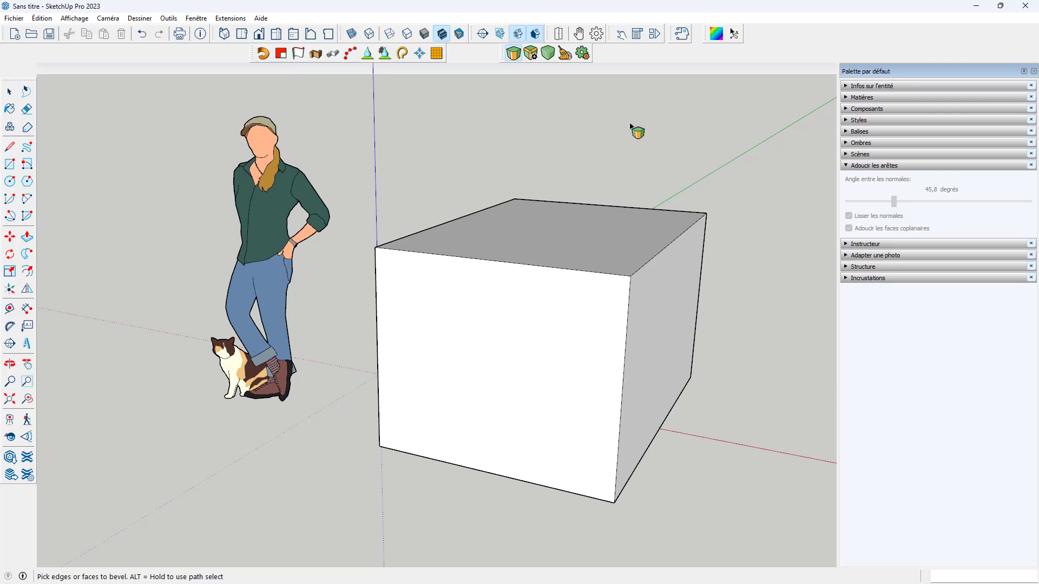
{"action": "scroll", "coordinate": [630, 125], "scroll_direction": "down", "scroll_amount": 3}
{"action": "type", "text": "8"}
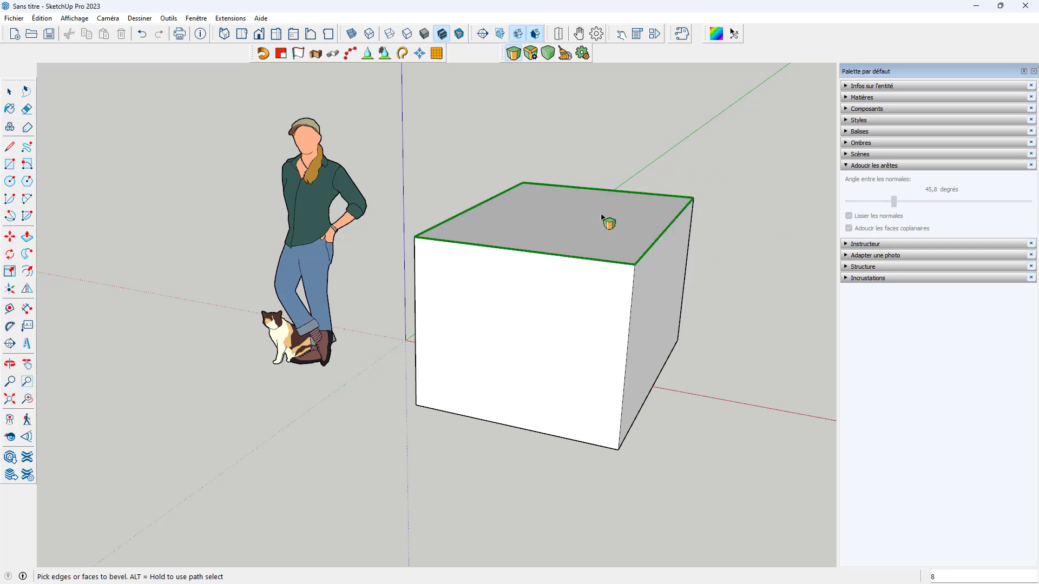
{"action": "scroll", "coordinate": [636, 226], "scroll_direction": "up", "scroll_amount": 2}
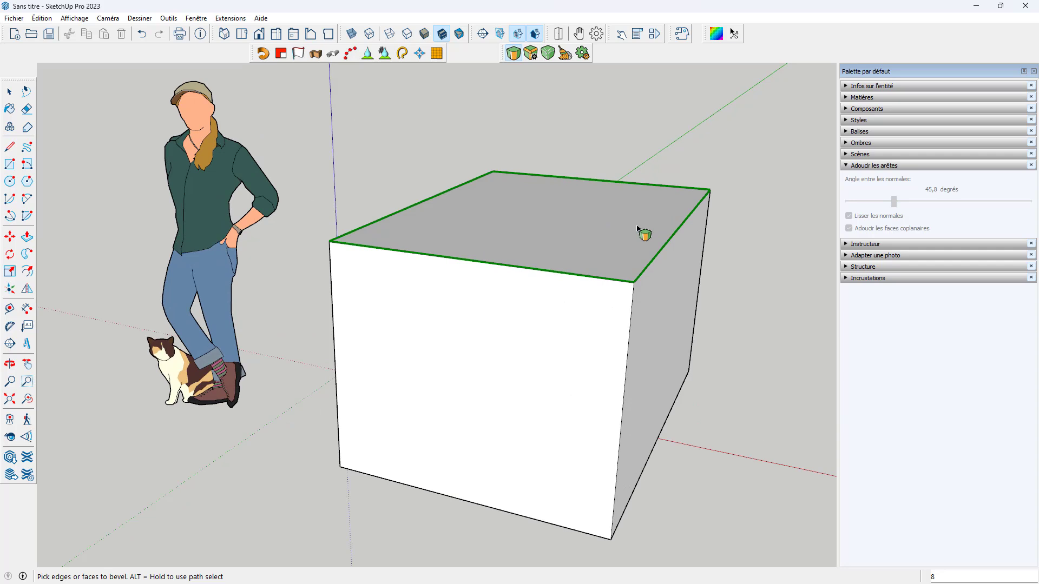
{"action": "left_click", "coordinate": [630, 228]}
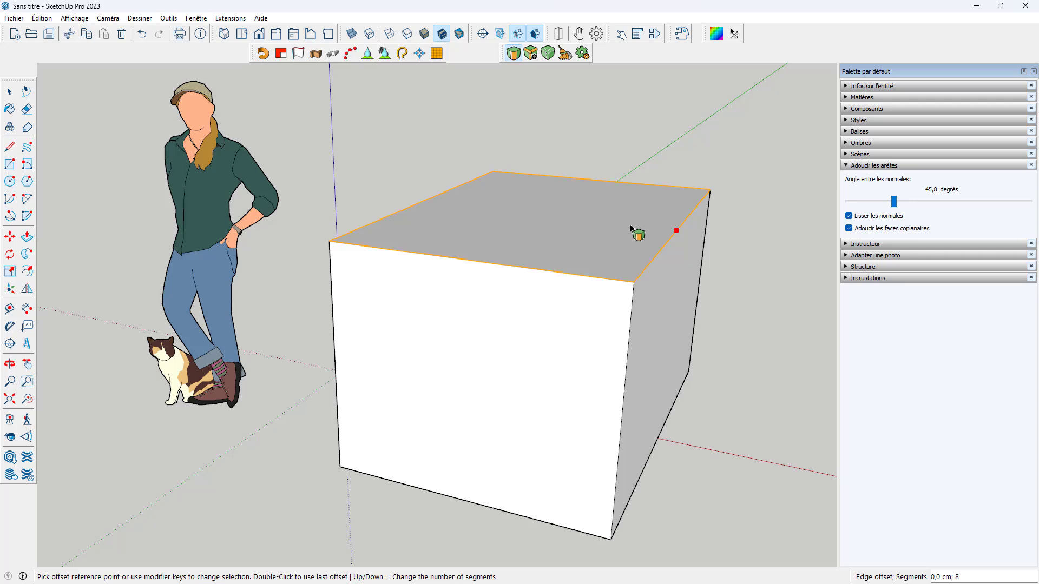
{"action": "left_click", "coordinate": [638, 232]}
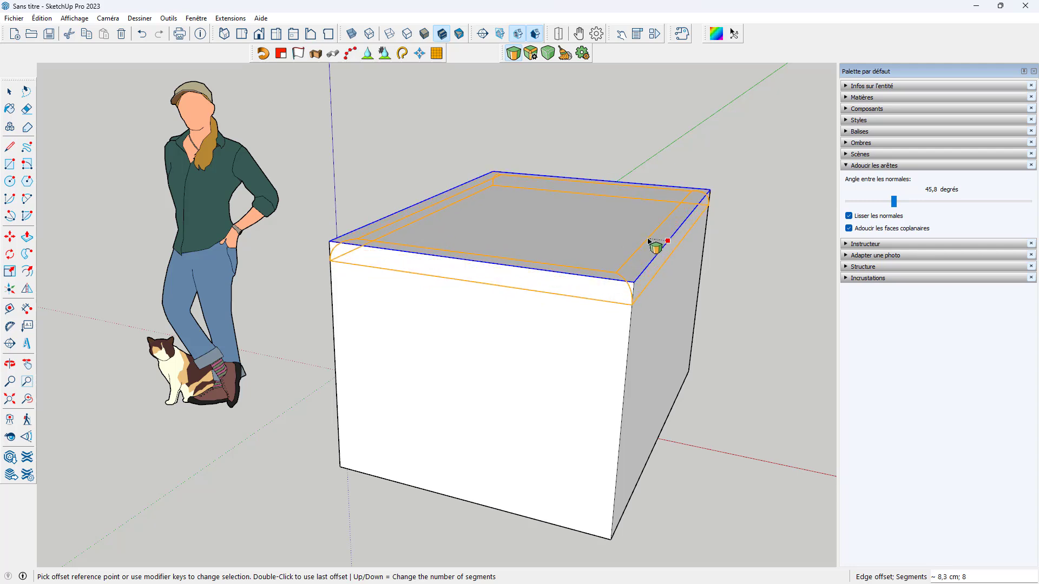
{"action": "left_click", "coordinate": [650, 240]}
Step: Turn on the display of hidden geometry to reveal the bevel's segment lines on the box
{"action": "middle_click_drag", "start_coordinate": [517, 440], "coordinate": [640, 294]}
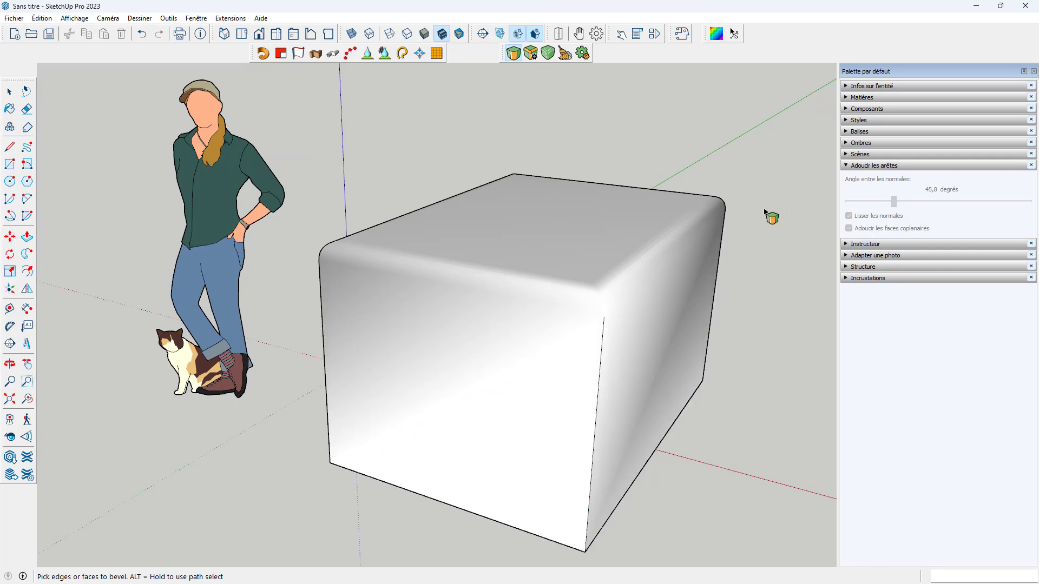
{"action": "scroll", "coordinate": [777, 213], "scroll_direction": "up", "scroll_amount": 5}
{"action": "type", "text": "8"}
{"action": "middle_click_drag", "start_coordinate": [753, 250], "coordinate": [787, 210]}
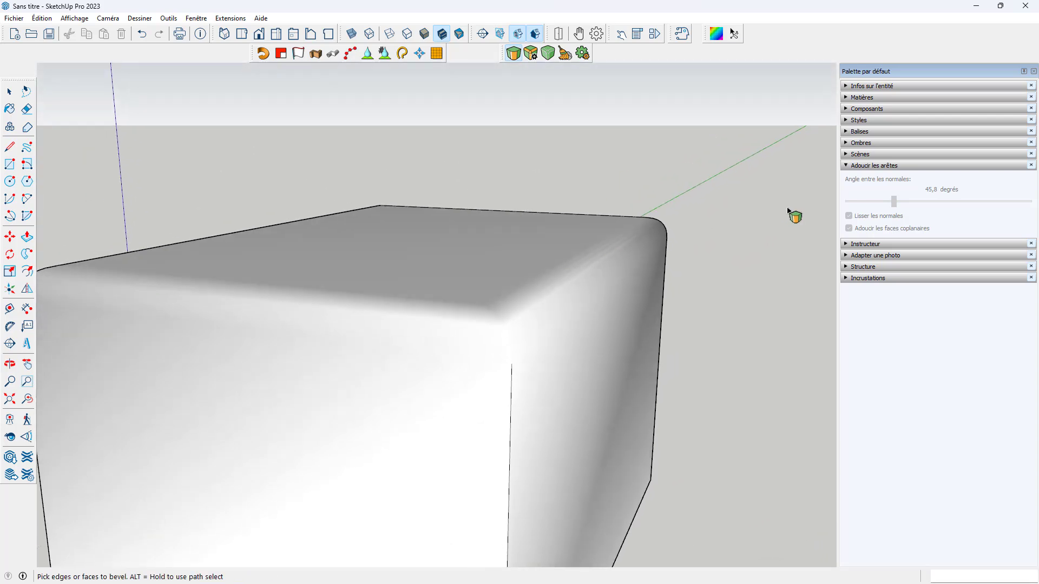
{"action": "left_click", "coordinate": [74, 18]}
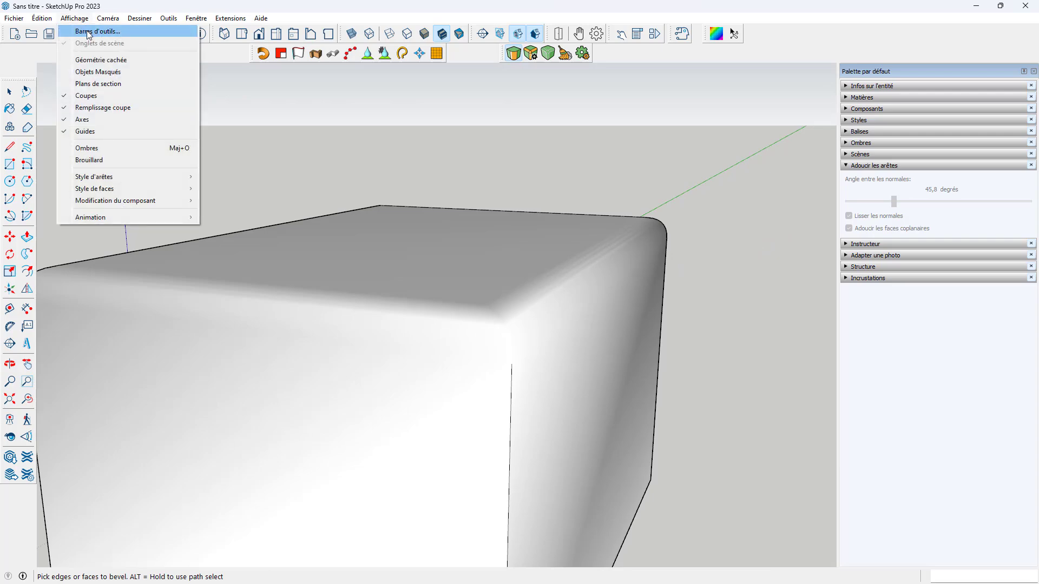
{"action": "middle_click_drag", "start_coordinate": [327, 268], "coordinate": [660, 341]}
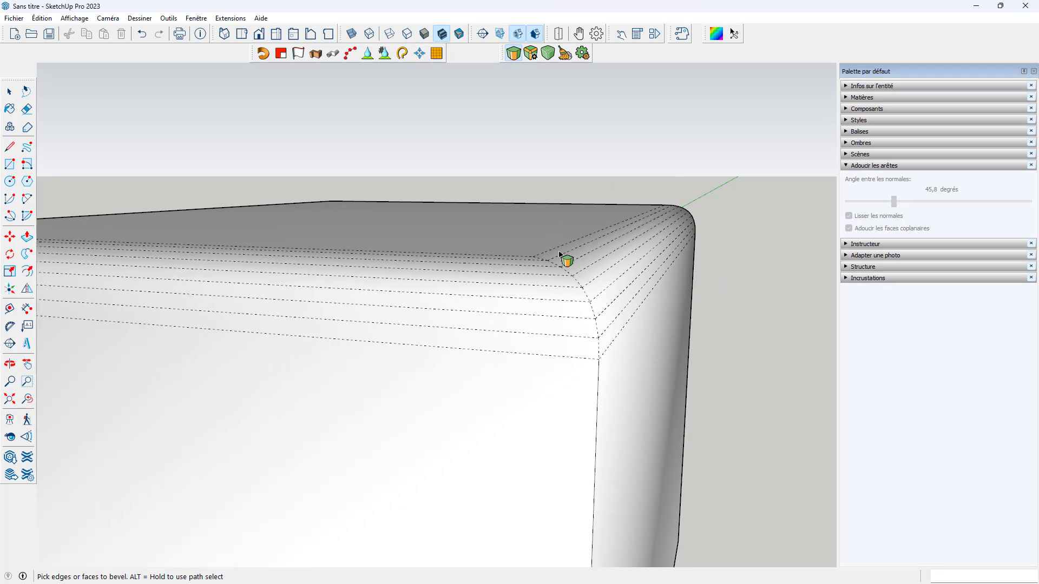
Step: Undo the bevel on the box's top face
{"action": "middle_click_drag", "start_coordinate": [560, 260], "coordinate": [573, 297]}
{"action": "scroll", "coordinate": [691, 213], "scroll_direction": "down", "scroll_amount": 3}
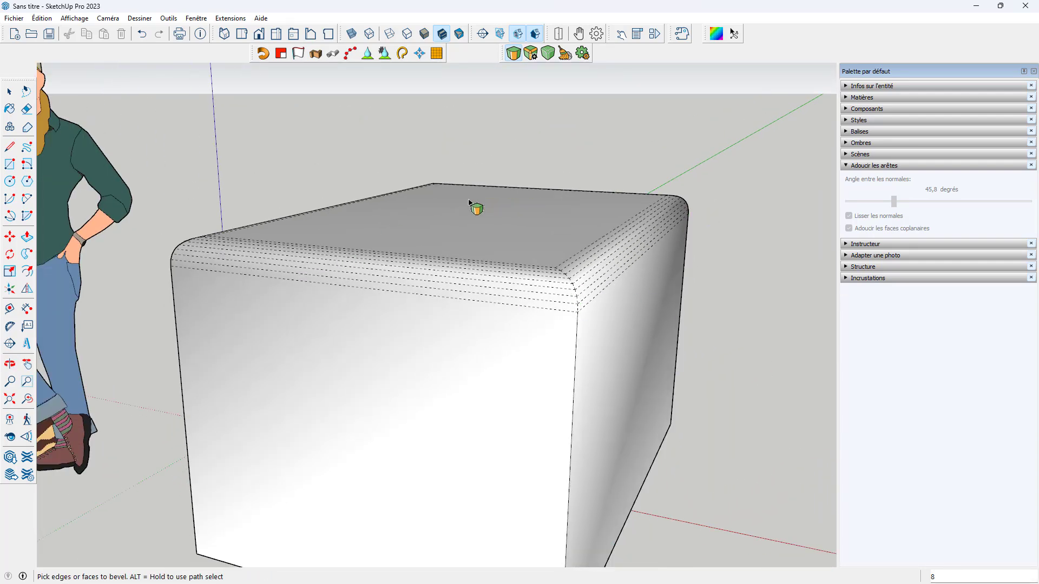
{"action": "key", "text": "ctrl+z"}
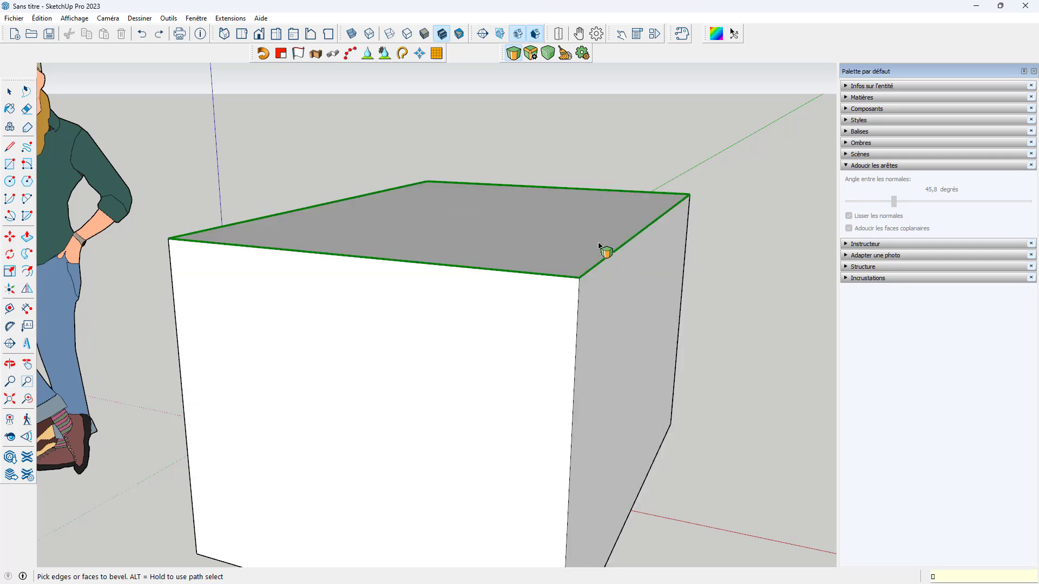
Step: Bevel only the top edge between the top face and the grey side face, with 20 segments and an offset of about 8.7 cm
{"action": "scroll", "coordinate": [600, 247], "scroll_direction": "up", "scroll_amount": 3}
{"action": "middle_click_drag", "start_coordinate": [618, 271], "coordinate": [628, 264]}
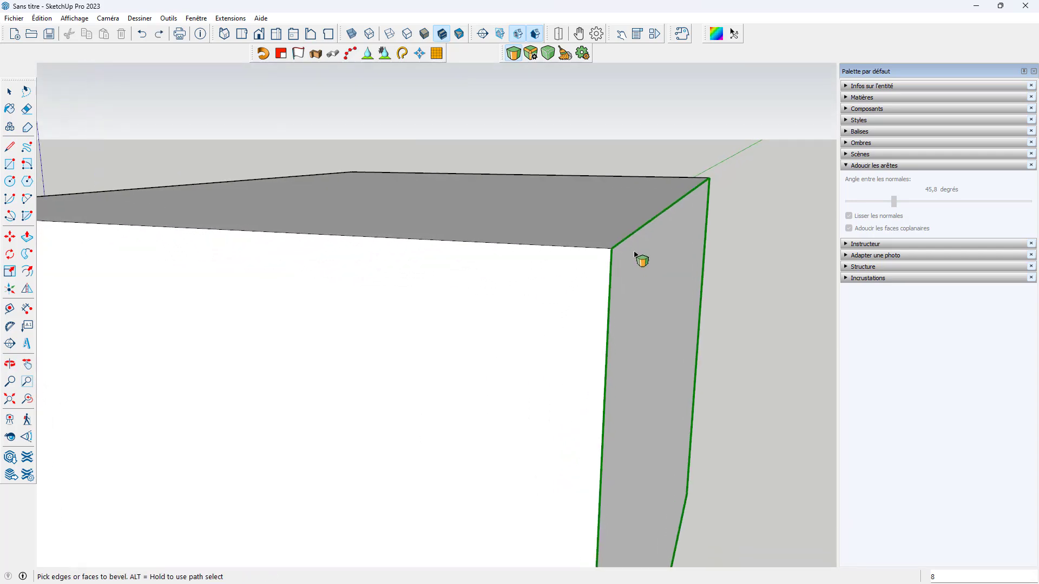
{"action": "scroll", "coordinate": [650, 223], "scroll_direction": "up", "scroll_amount": 1}
{"action": "left_click", "coordinate": [649, 225]}
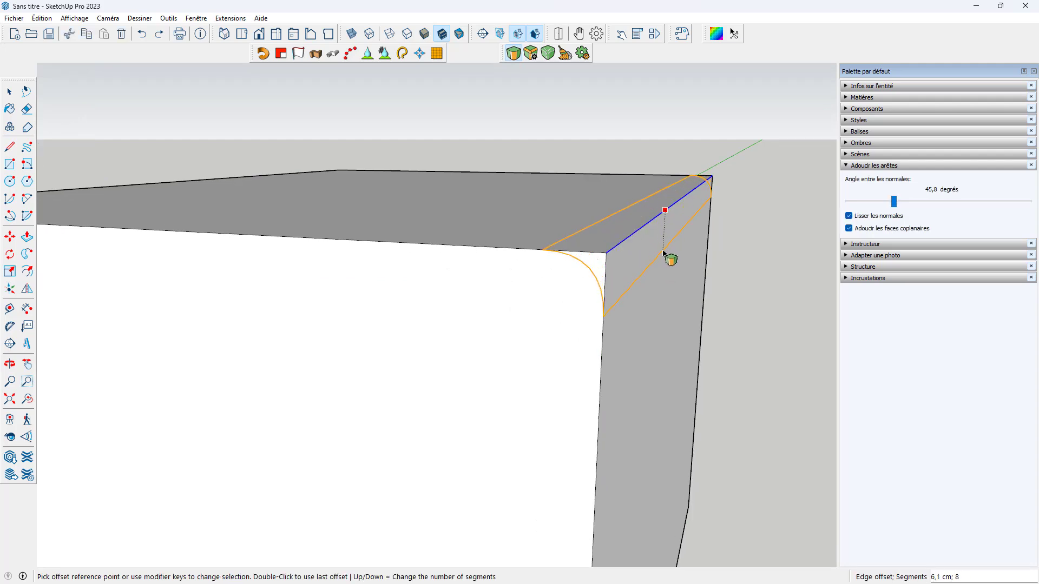
{"action": "scroll", "coordinate": [661, 248], "scroll_direction": "up", "scroll_amount": 2}
{"action": "scroll", "coordinate": [666, 254], "scroll_direction": "up", "scroll_amount": 1}
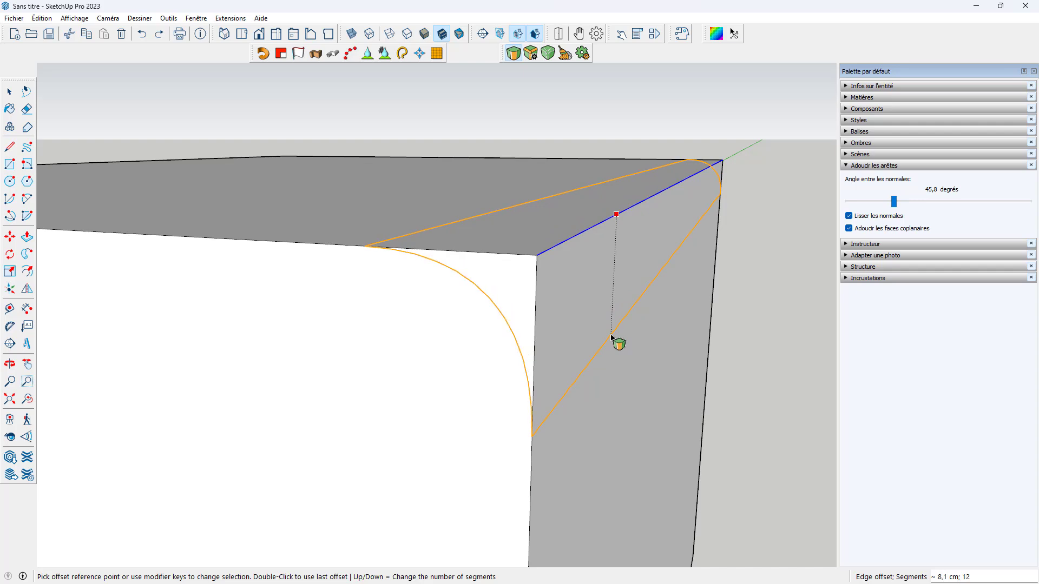
{"action": "key", "text": "Up"}
{"action": "key", "text": "Up"}
{"action": "key", "text": "Up"}
{"action": "key", "text": "Up"}
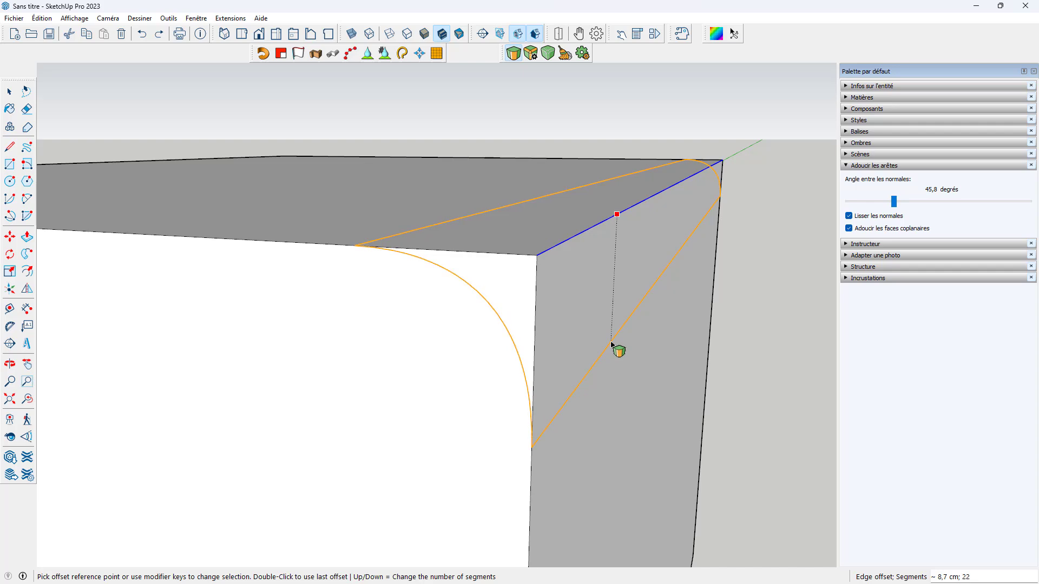
{"action": "left_click", "coordinate": [611, 344]}
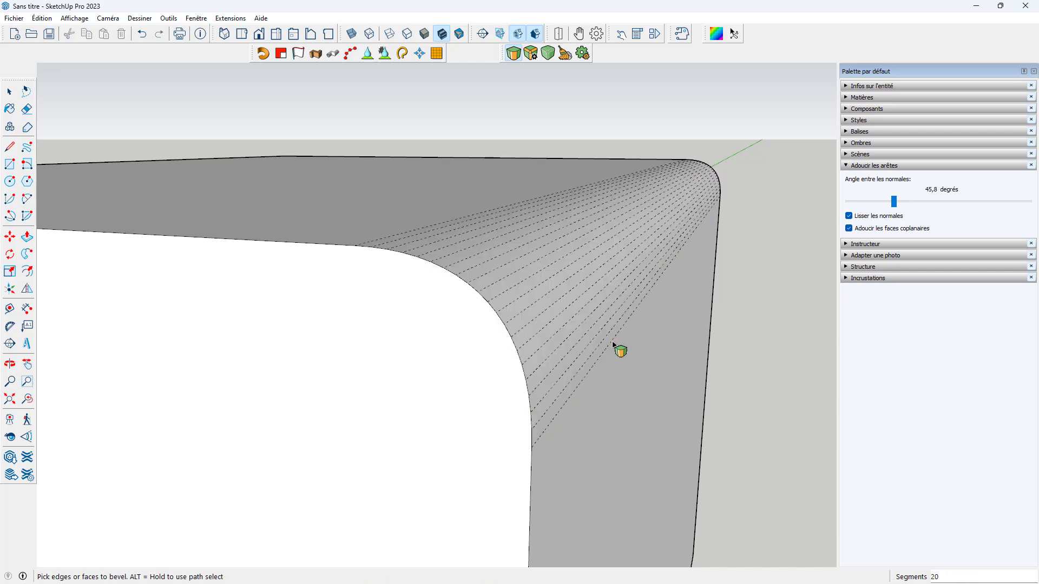
Step: Undo the bevel on the box's single top edge
{"action": "middle_click_drag", "start_coordinate": [640, 348], "coordinate": [408, 347]}
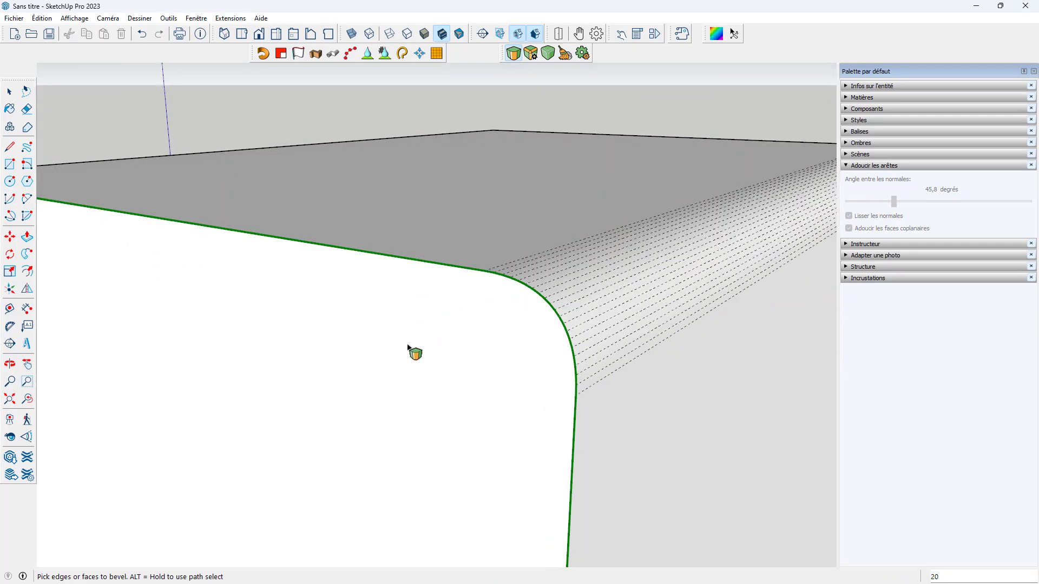
{"action": "scroll", "coordinate": [520, 331], "scroll_direction": "down", "scroll_amount": 3}
{"action": "key", "text": "ctrl+z"}
Step: Bevel the box's top face with 2 segments and an offset of about 11.0 cm
{"action": "left_click", "coordinate": [583, 275]}
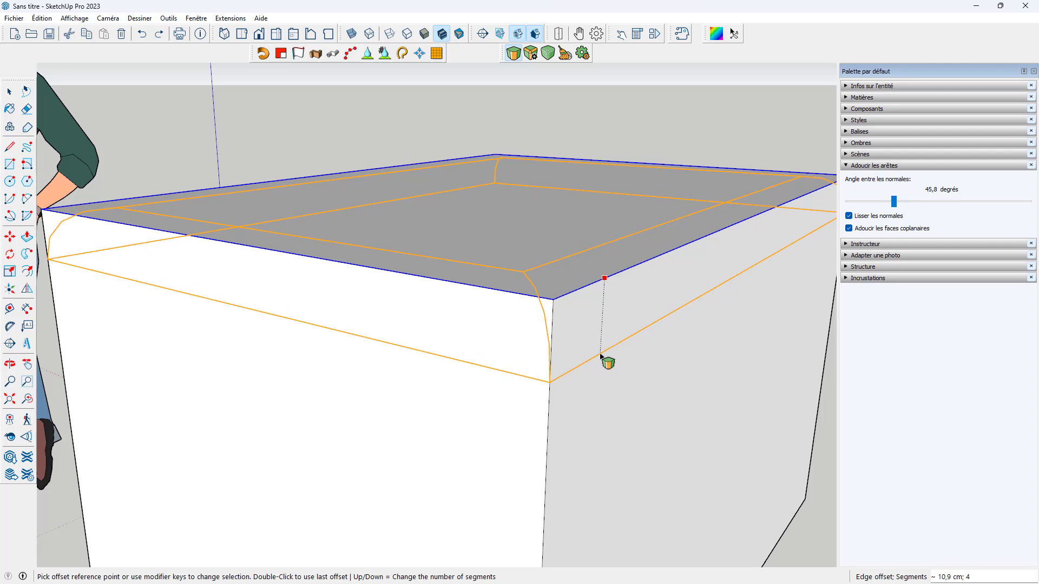
{"action": "key", "text": "Down"}
{"action": "key", "text": "Down"}
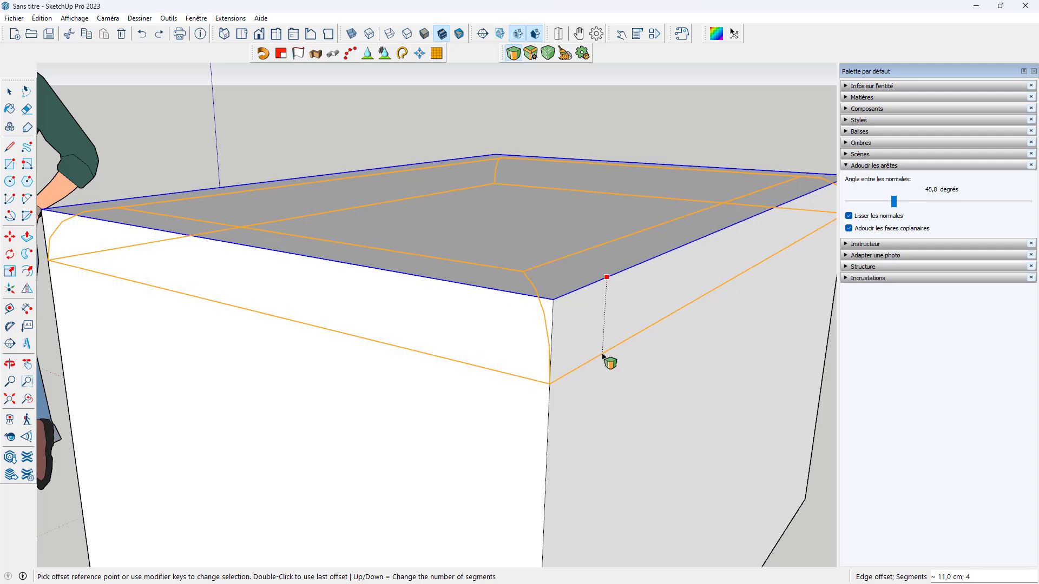
{"action": "scroll", "coordinate": [601, 355], "scroll_direction": "up", "scroll_amount": 1}
{"action": "left_click", "coordinate": [603, 356]}
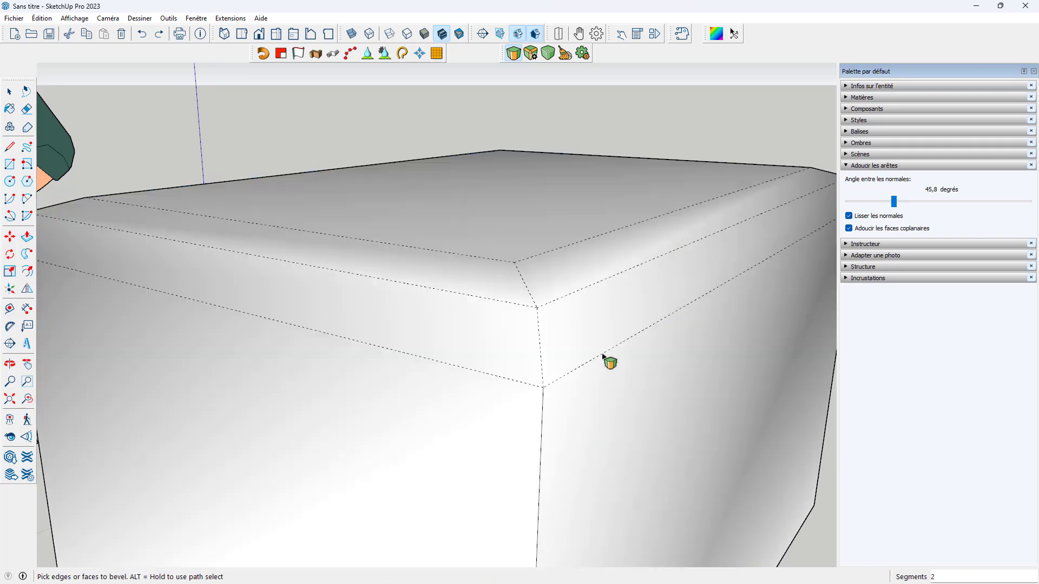
{"action": "middle_click_drag", "start_coordinate": [465, 403], "coordinate": [492, 373]}
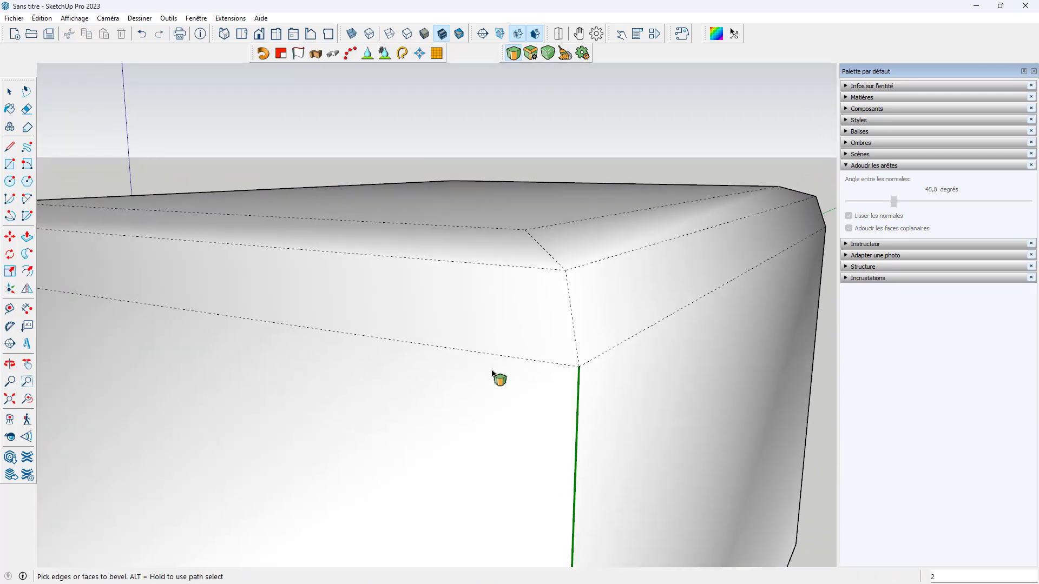
{"action": "scroll", "coordinate": [492, 374], "scroll_direction": "down", "scroll_amount": 2}
Step: Undo the two-segment bevel and bevel the box's top face again as a flat chamfer with 1 segment
{"action": "key", "text": "ctrl+z"}
{"action": "left_click", "coordinate": [593, 282]}
{"action": "key", "text": "Down"}
{"action": "left_click", "coordinate": [603, 331]}
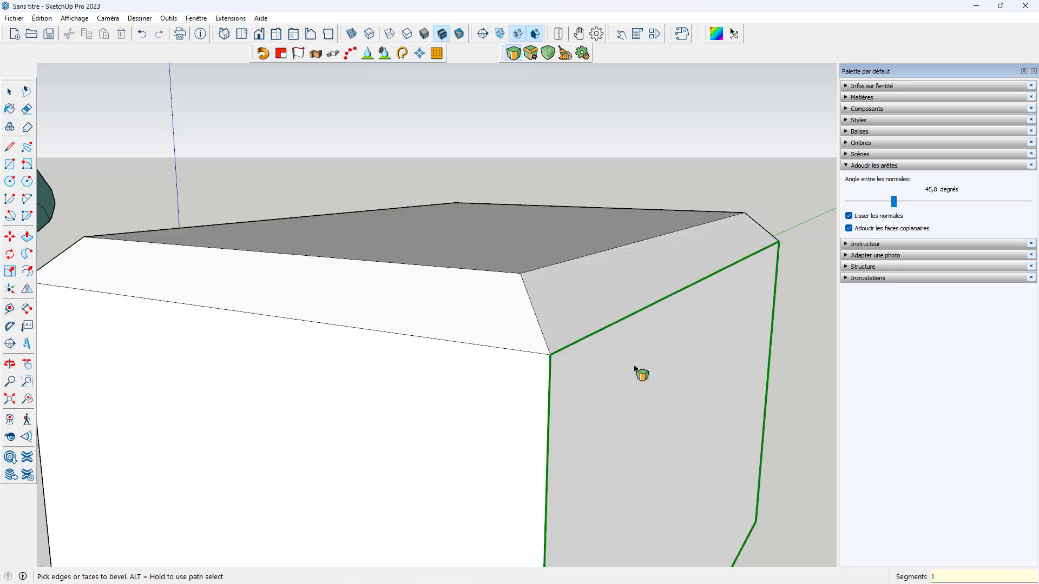
{"action": "middle_click_drag", "start_coordinate": [631, 367], "coordinate": [494, 390]}
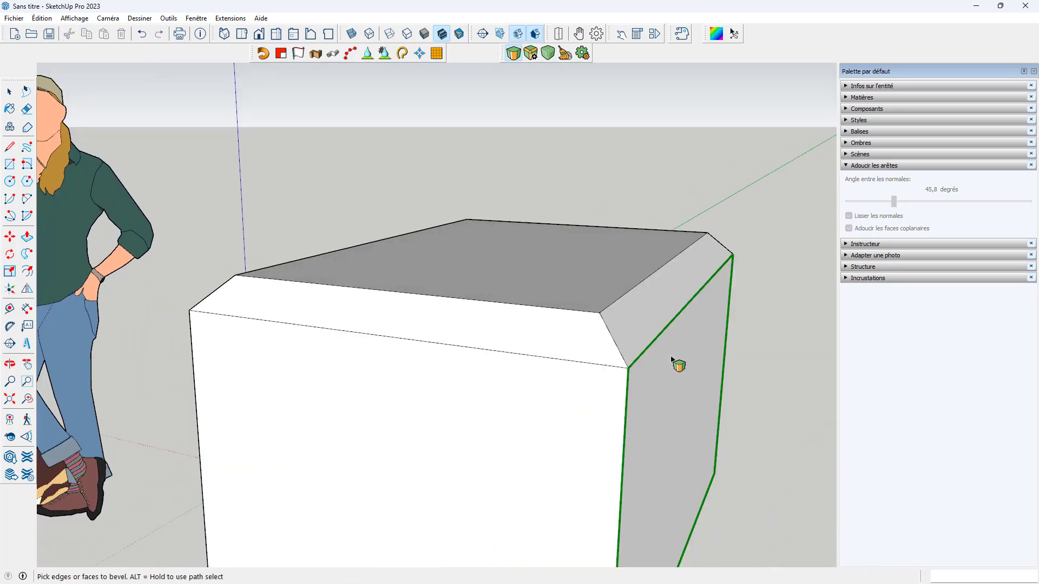
{"action": "middle_click_drag", "start_coordinate": [688, 428], "coordinate": [572, 436]}
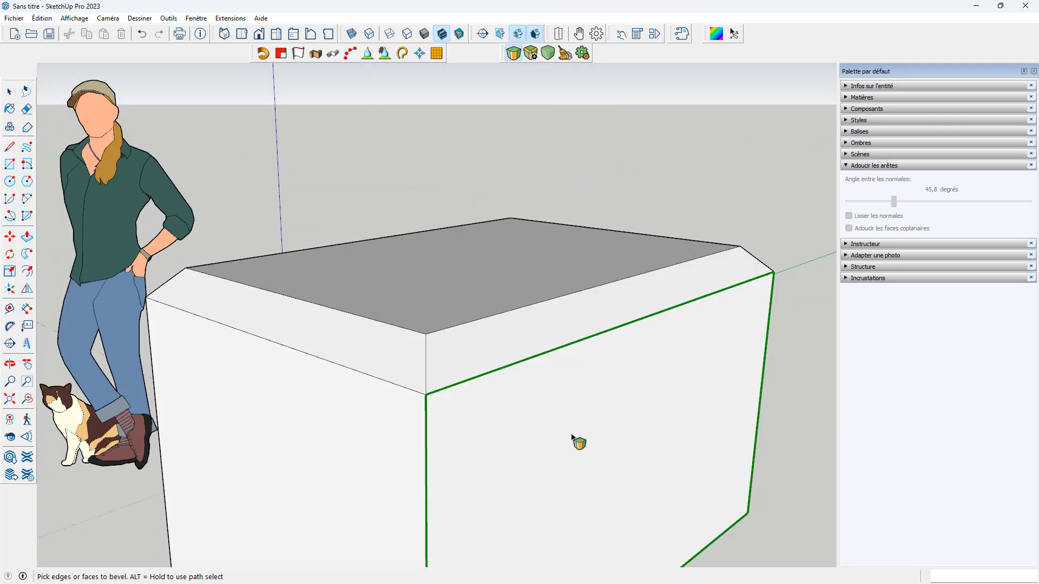
Step: Draw a diagonal line about 9.9 cm long across the upper corner of the box's white front face
{"action": "middle_click_drag", "start_coordinate": [573, 436], "coordinate": [664, 350]}
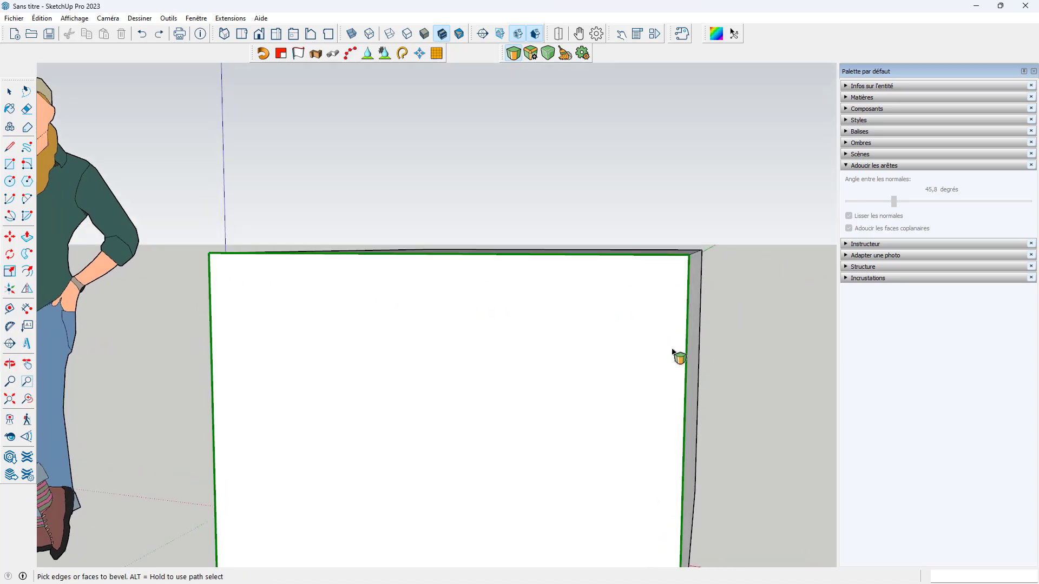
{"action": "key", "text": "l"}
{"action": "left_click", "coordinate": [656, 254]}
{"action": "left_click", "coordinate": [688, 288]}
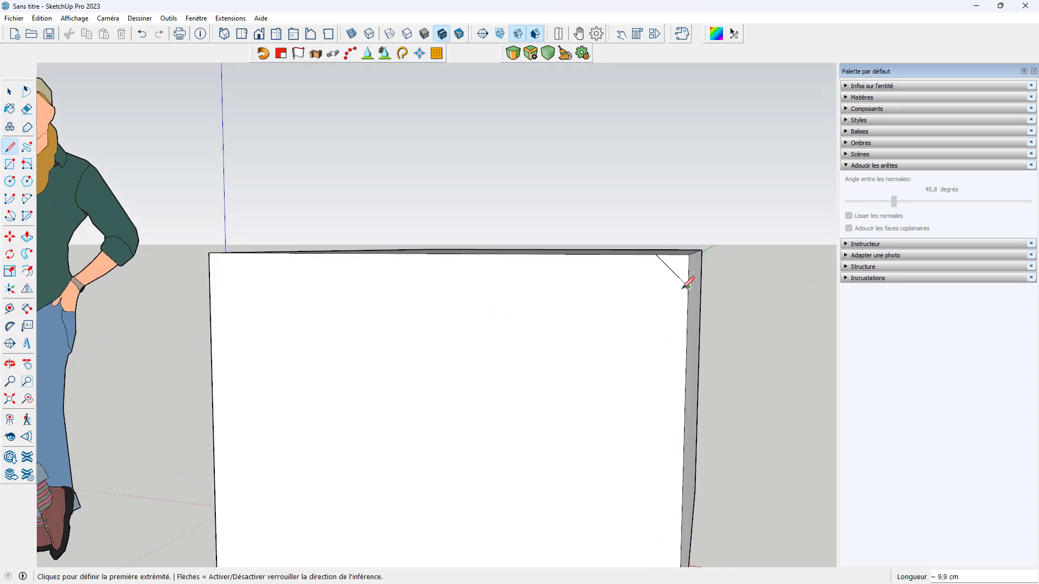
Step: Chamfer the top edges by running Follow Me on the corner triangle around the box's top face
{"action": "middle_click_drag", "start_coordinate": [688, 287], "coordinate": [662, 364]}
{"action": "key", "text": "space"}
{"action": "left_click", "coordinate": [640, 318]}
{"action": "left_click", "coordinate": [27, 254]}
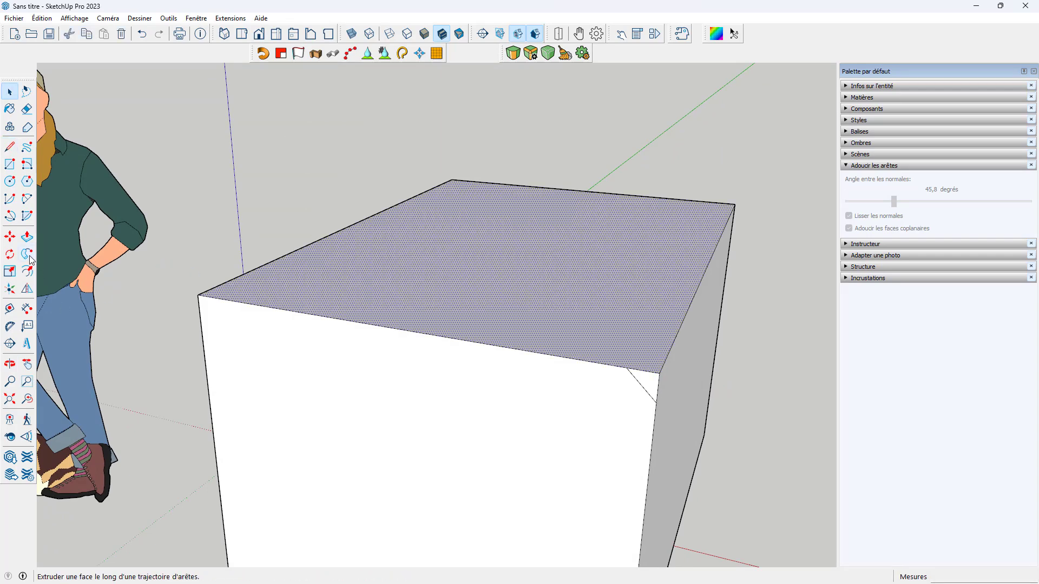
{"action": "left_click", "coordinate": [649, 389]}
{"action": "middle_click_drag", "start_coordinate": [563, 448], "coordinate": [518, 412]}
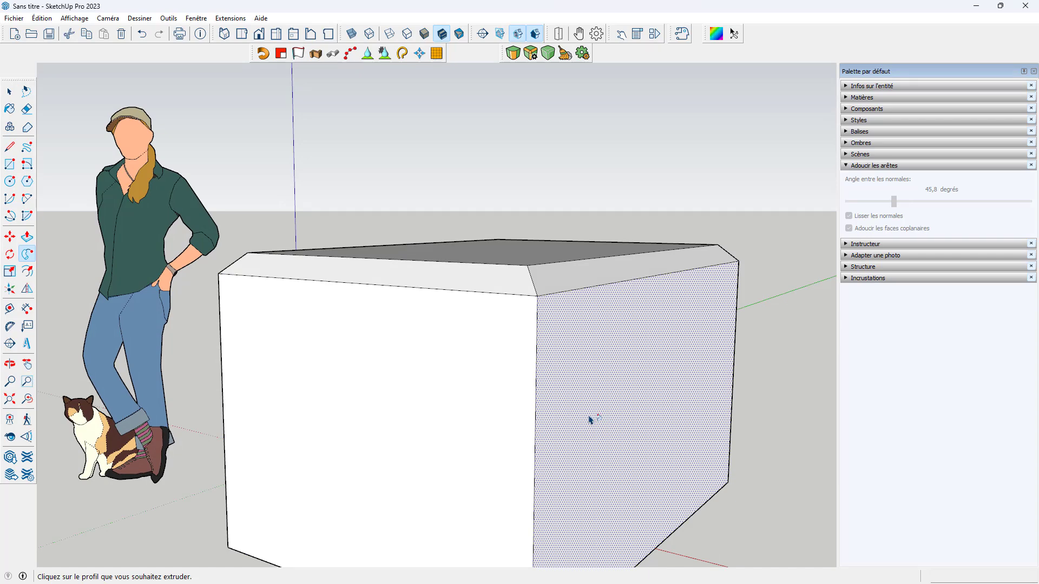
Step: Undo the Follow Me chamfer and the diagonal corner line to restore the plain box
{"action": "key", "text": "ctrl+z"}
{"action": "middle_click_drag", "start_coordinate": [589, 418], "coordinate": [571, 438]}
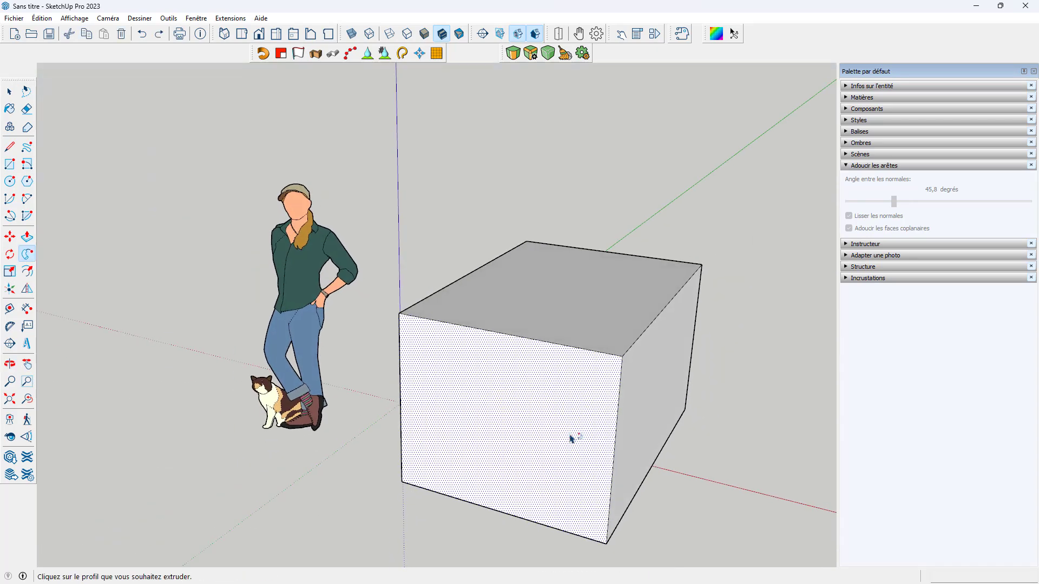
Step: Draw a rectangle about 14.0 by 62.1 cm at the top face's front corner and push it down to cut a notch
{"action": "middle_click_drag", "start_coordinate": [572, 439], "coordinate": [563, 440]}
{"action": "key", "text": "r"}
{"action": "left_click", "coordinate": [585, 364]}
{"action": "left_click", "coordinate": [647, 332]}
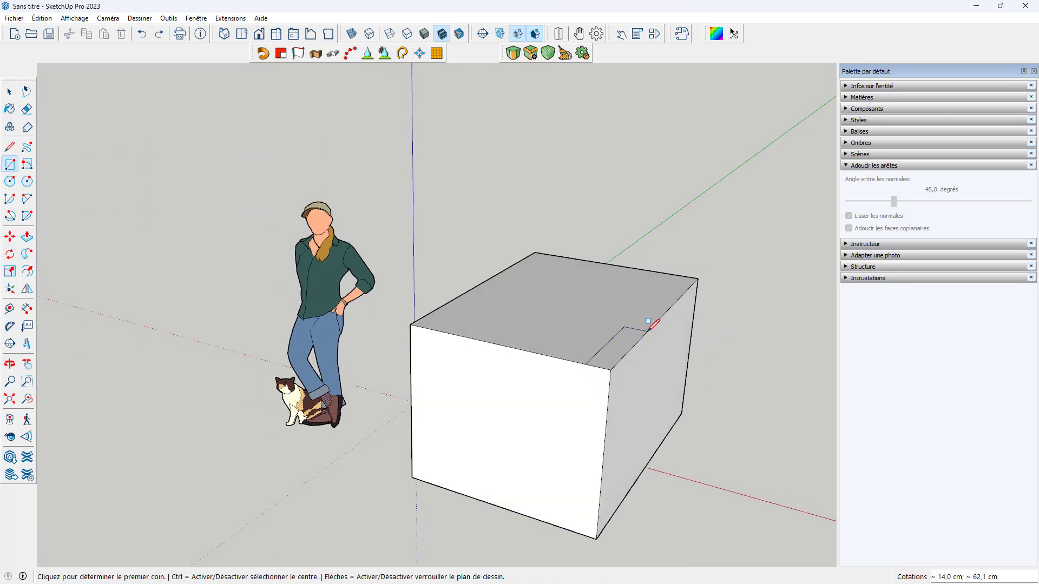
{"action": "key", "text": "p"}
{"action": "left_click_drag", "start_coordinate": [622, 349], "coordinate": [628, 404]}
{"action": "key", "text": "space"}
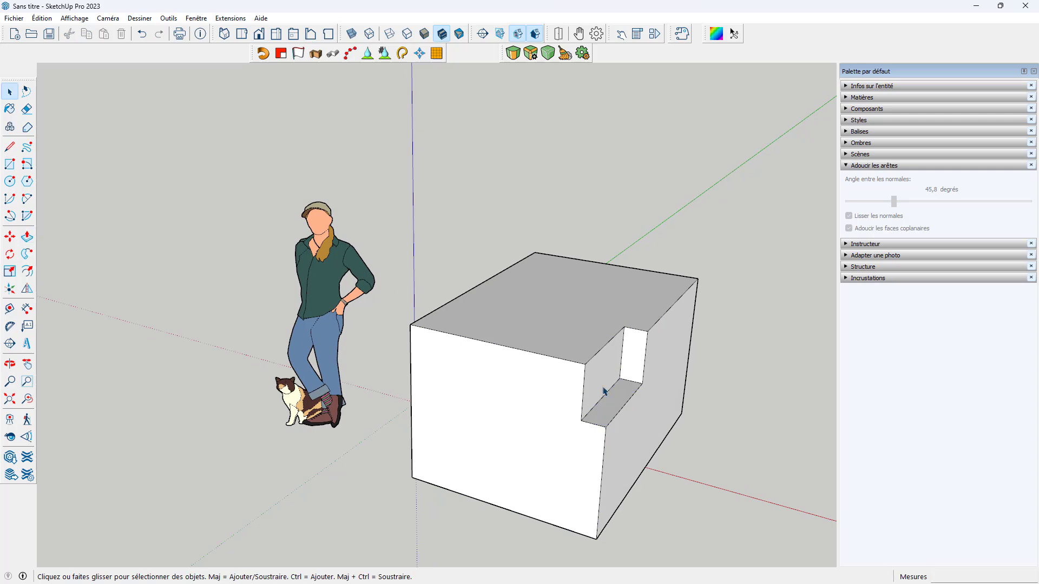
Step: Bevel the notched top face with 4 segments and an offset of about 4.6 cm
{"action": "scroll", "coordinate": [593, 377], "scroll_direction": "up", "scroll_amount": 3}
{"action": "left_click", "coordinate": [513, 53]}
{"action": "left_click", "coordinate": [602, 305]}
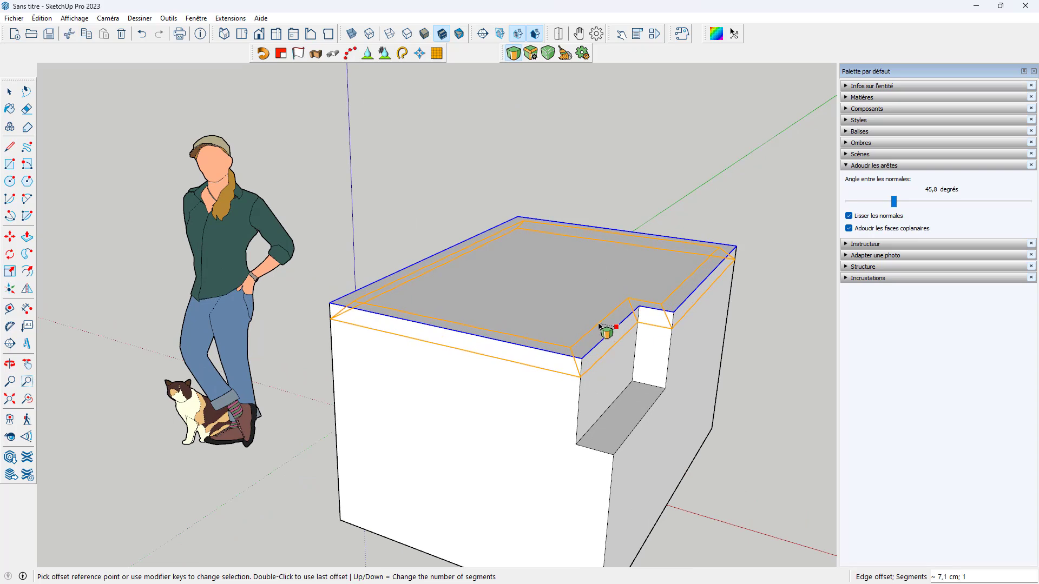
{"action": "scroll", "coordinate": [599, 326], "scroll_direction": "up", "scroll_amount": 2}
{"action": "key", "text": "Up"}
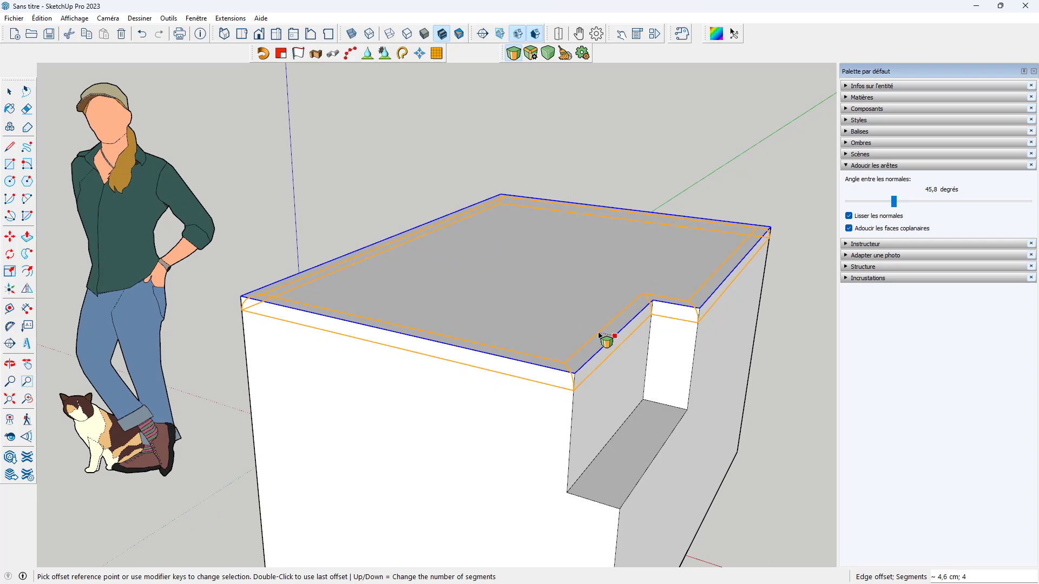
{"action": "left_click", "coordinate": [599, 335]}
{"action": "middle_click_drag", "start_coordinate": [494, 343], "coordinate": [462, 289]}
{"action": "scroll", "coordinate": [516, 349], "scroll_direction": "down", "scroll_amount": 3}
{"action": "middle_click_drag", "start_coordinate": [516, 349], "coordinate": [520, 379]}
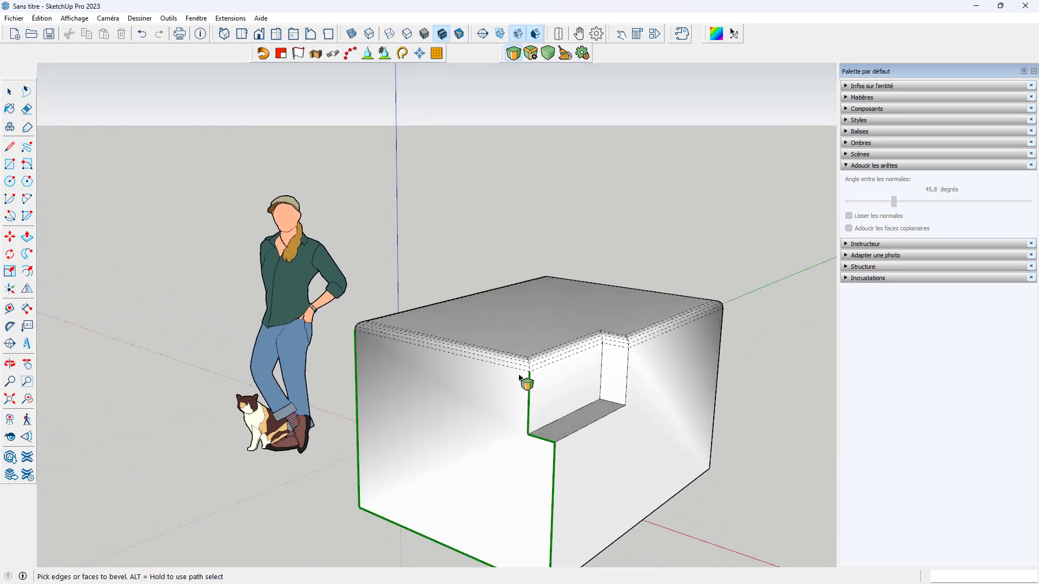
Step: Undo the bevel around the notched top face
{"action": "key", "text": "ctrl+z"}
{"action": "key", "text": "space"}
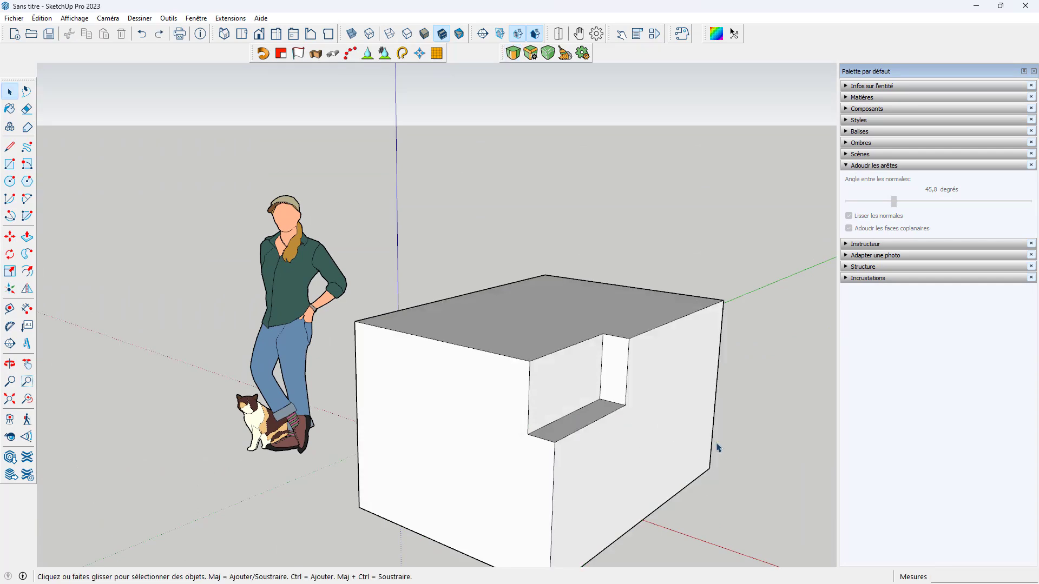
Step: Enlarge the corner notch by pushing its two inner walls deeper into the box
{"action": "scroll", "coordinate": [643, 411], "scroll_direction": "down", "scroll_amount": 2}
{"action": "middle_click_drag", "start_coordinate": [567, 388], "coordinate": [616, 385]}
{"action": "key", "text": "p"}
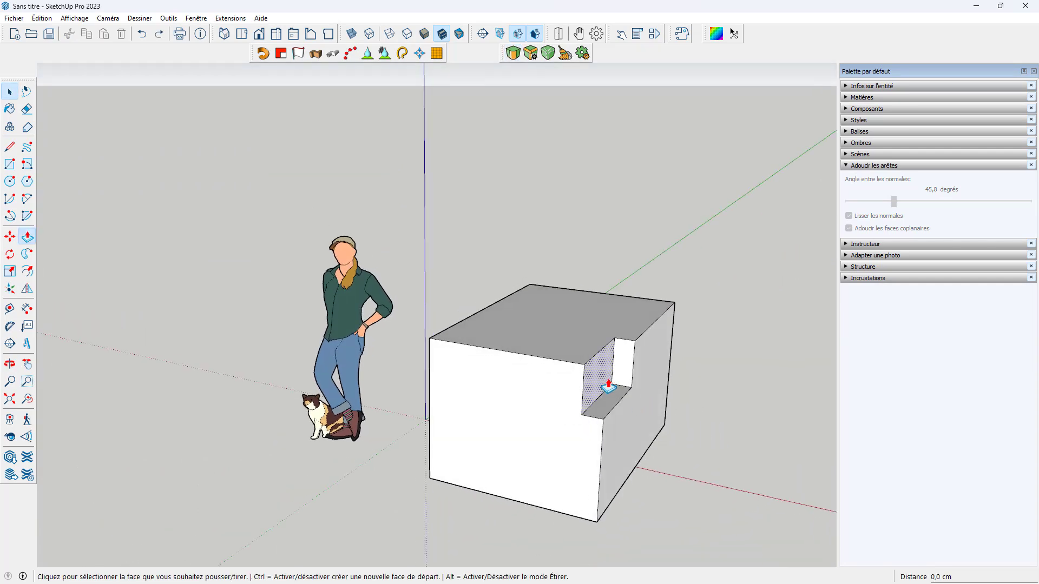
{"action": "left_click", "coordinate": [601, 374]}
{"action": "left_click", "coordinate": [628, 357]}
{"action": "middle_click_drag", "start_coordinate": [649, 360], "coordinate": [587, 402]}
Step: Form a raised block on the notch's floor and push its two exposed side faces inward
{"action": "left_click", "coordinate": [568, 402]}
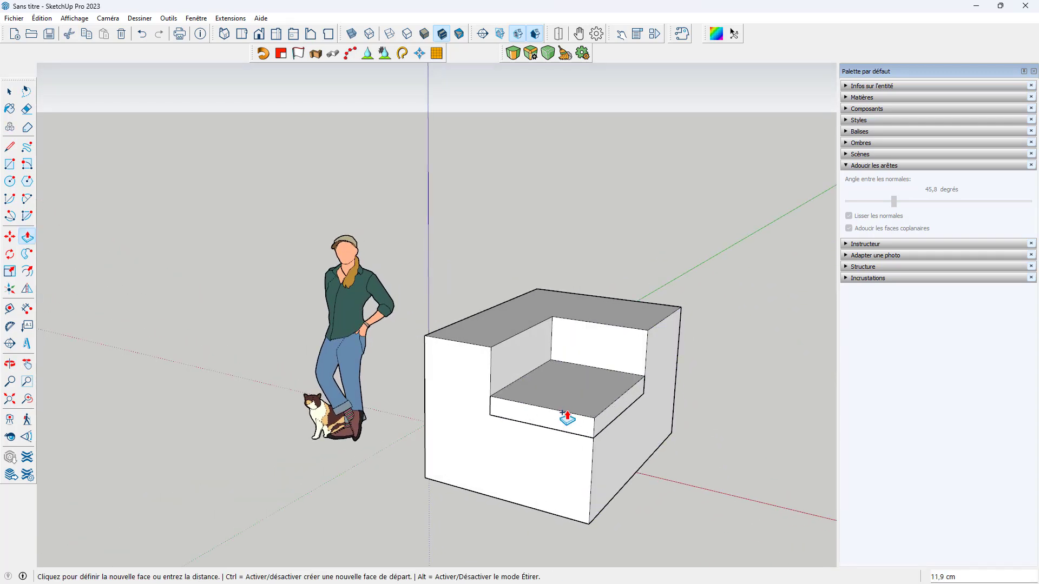
{"action": "left_click", "coordinate": [573, 406]}
{"action": "left_click", "coordinate": [571, 406]}
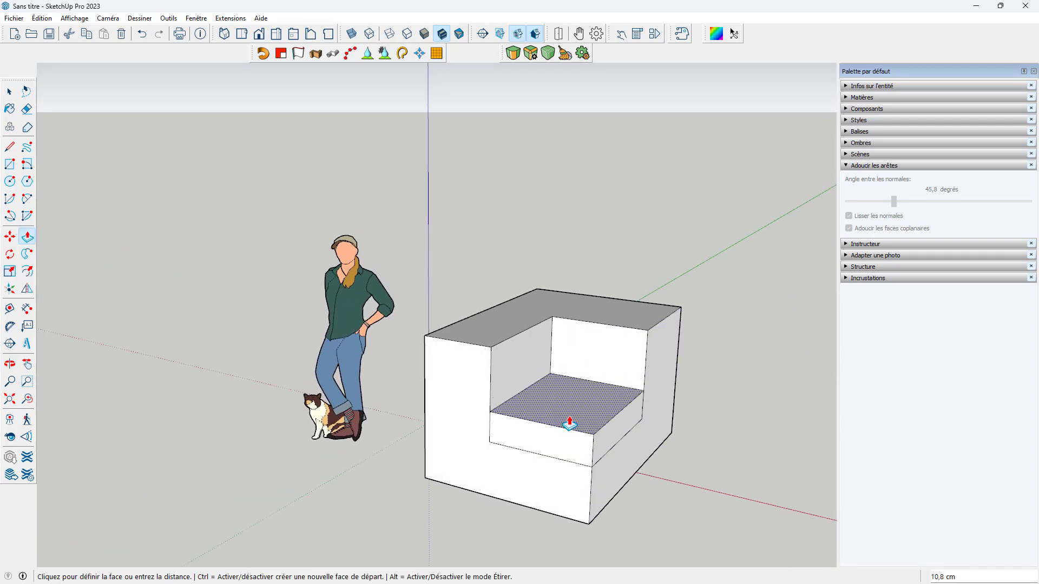
{"action": "left_click", "coordinate": [606, 439]}
{"action": "left_click", "coordinate": [606, 439]}
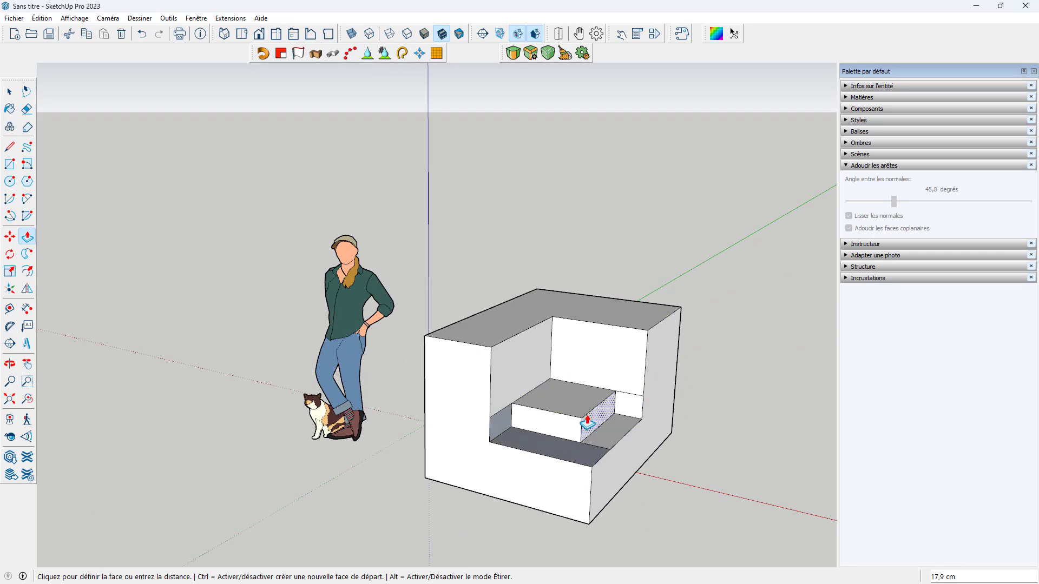
{"action": "left_click", "coordinate": [573, 449]}
{"action": "scroll", "coordinate": [568, 454], "scroll_direction": "up", "scroll_amount": 3}
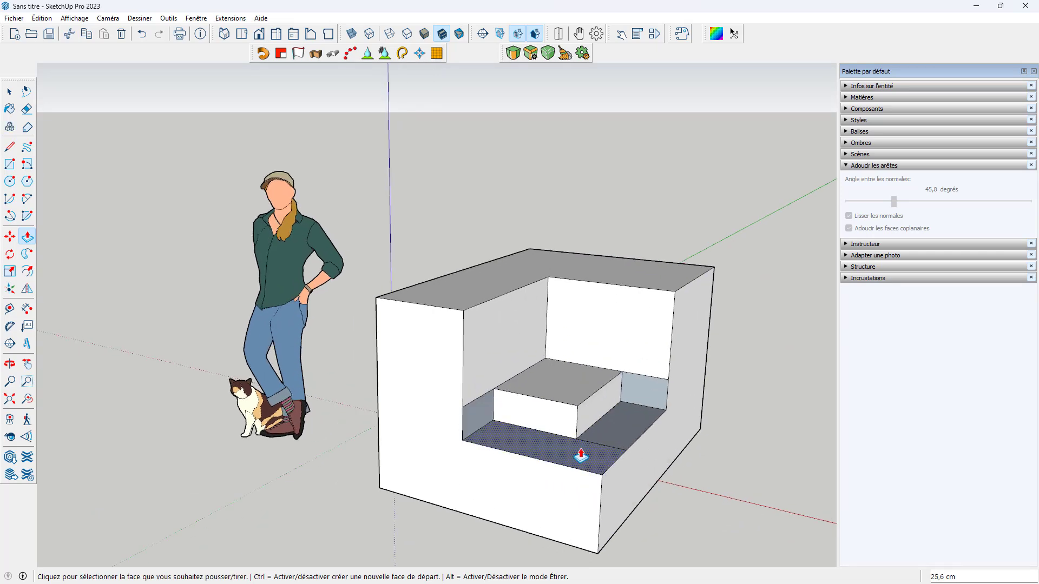
Step: Erase the leftover edges that split the notch's two inner walls beside the raised block
{"action": "key", "text": "space"}
{"action": "scroll", "coordinate": [540, 454], "scroll_direction": "up", "scroll_amount": 3}
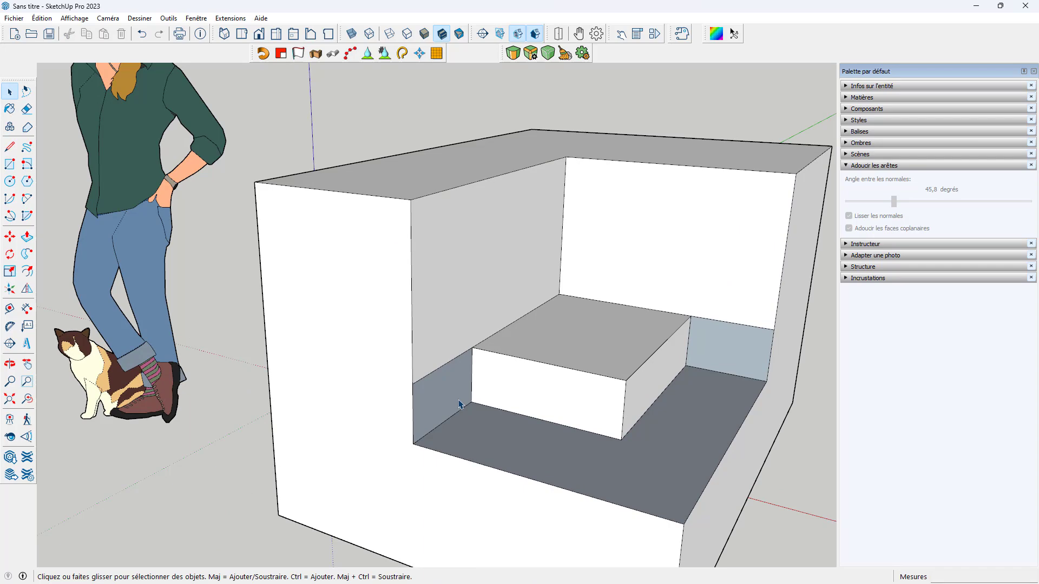
{"action": "key", "text": "e"}
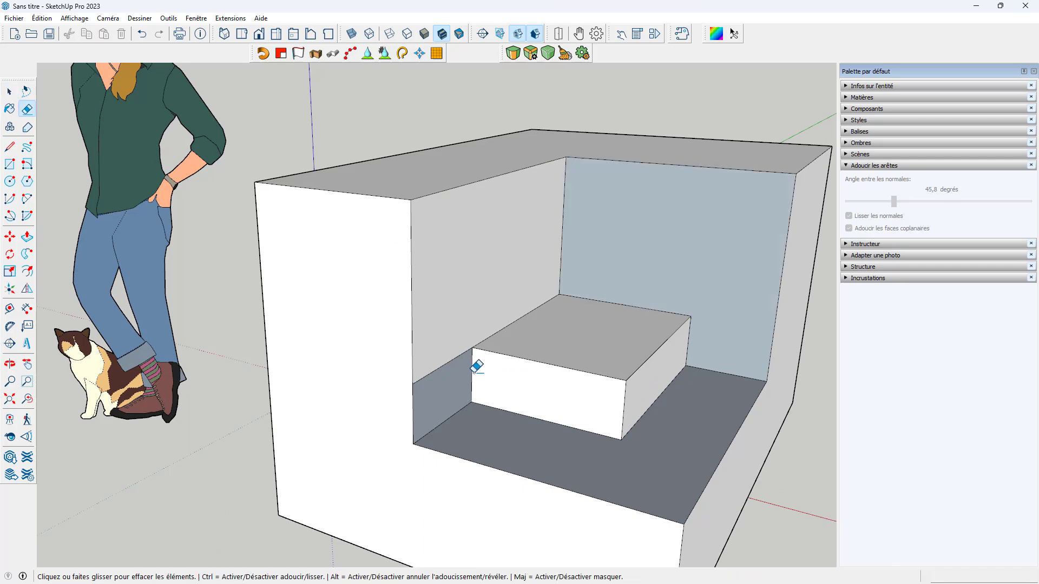
{"action": "key", "text": "space"}
Step: Select the notch's two inner walls and its floor and reverse these faces
{"action": "right_click", "coordinate": [467, 324]}
{"action": "mouse_move", "coordinate": [654, 276]}
{"action": "left_click", "coordinate": [710, 274]}
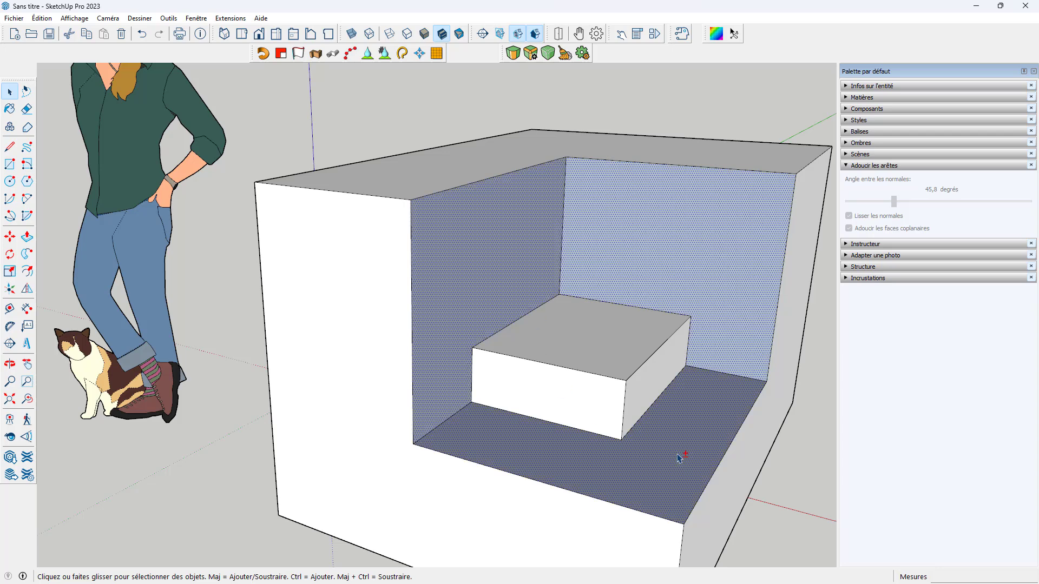
{"action": "right_click", "coordinate": [693, 449]}
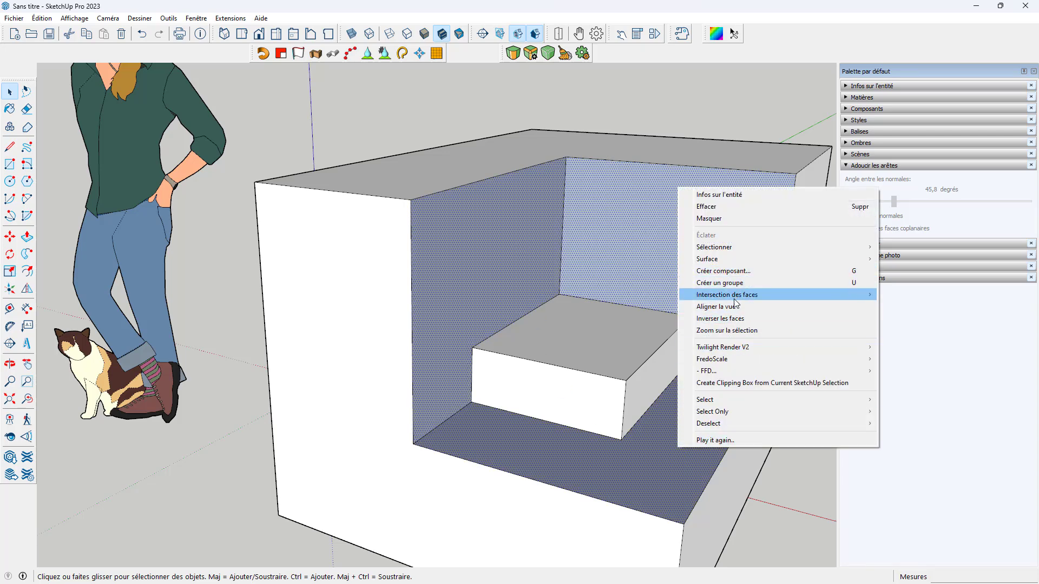
{"action": "left_click", "coordinate": [730, 319]}
Step: Select the whole notched box and make it a group
{"action": "scroll", "coordinate": [731, 320], "scroll_direction": "down", "scroll_amount": 5}
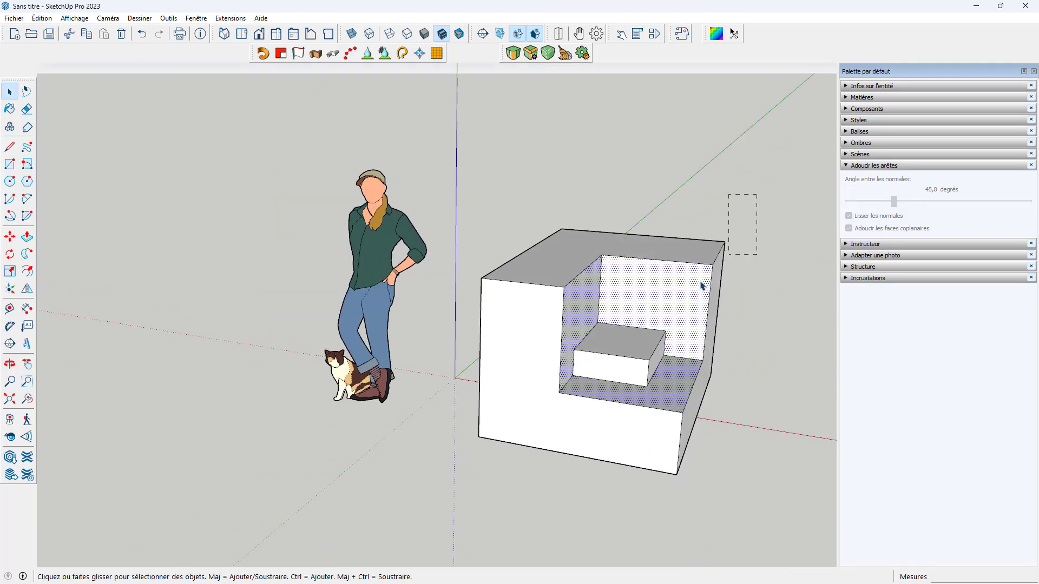
{"action": "left_click_drag", "start_coordinate": [458, 486], "coordinate": [459, 481]}
{"action": "scroll", "coordinate": [573, 395], "scroll_direction": "up", "scroll_amount": 3}
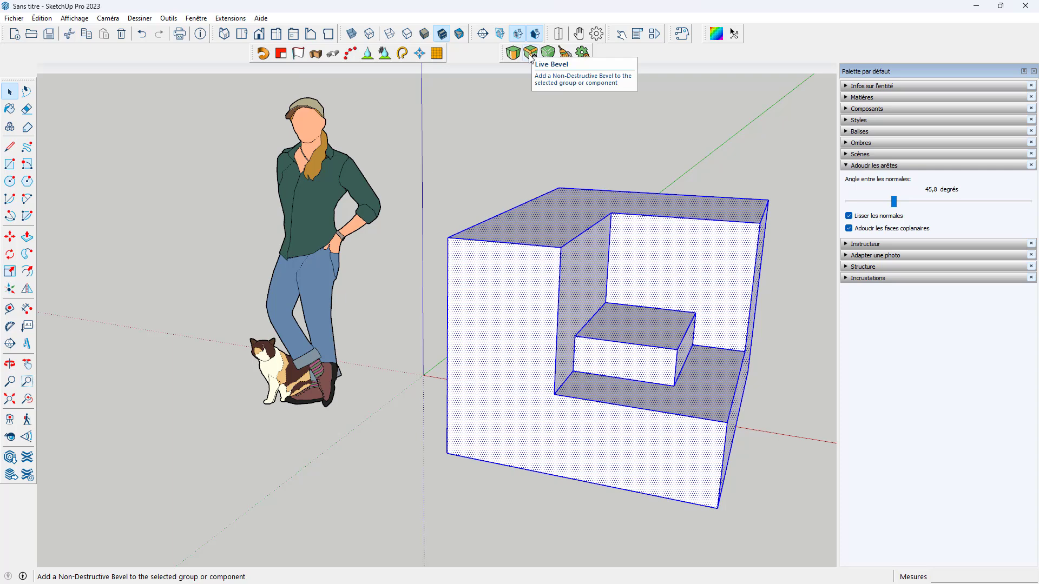
{"action": "right_click", "coordinate": [608, 216]}
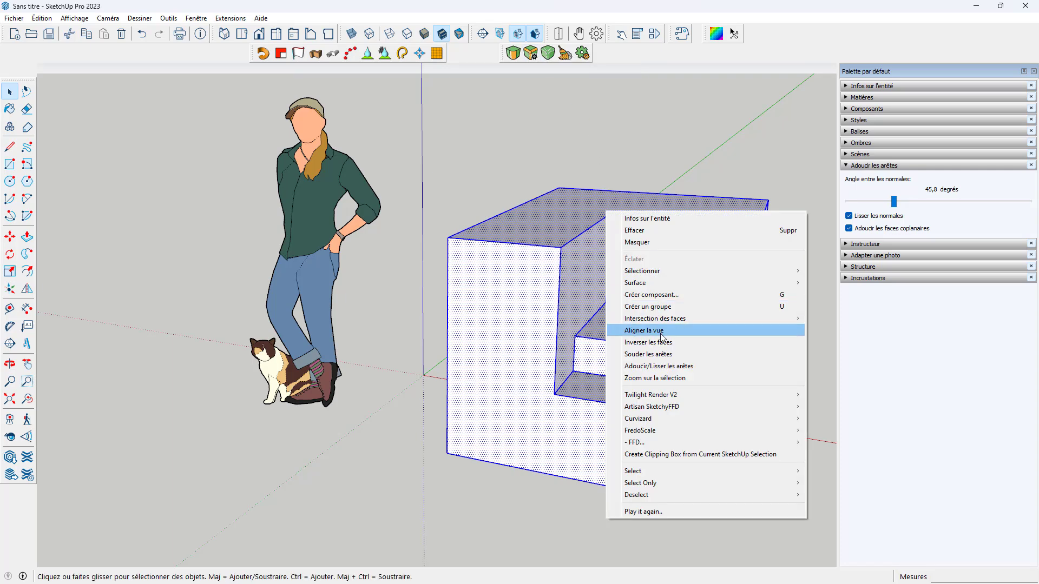
{"action": "left_click", "coordinate": [649, 306]}
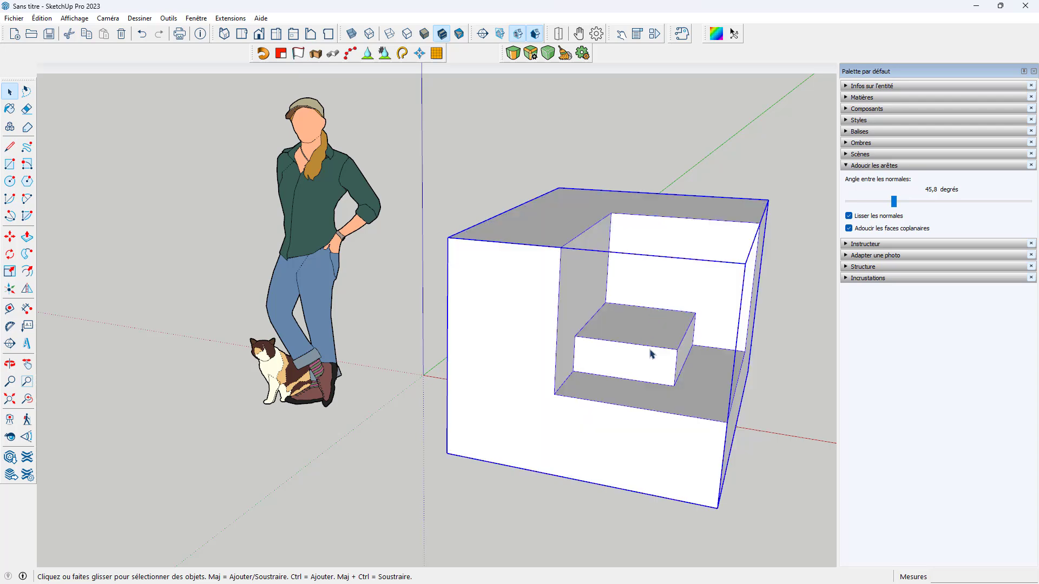
Step: Apply a Live Bevel to the grouped box and move its settings window slightly lower
{"action": "left_click", "coordinate": [532, 54]}
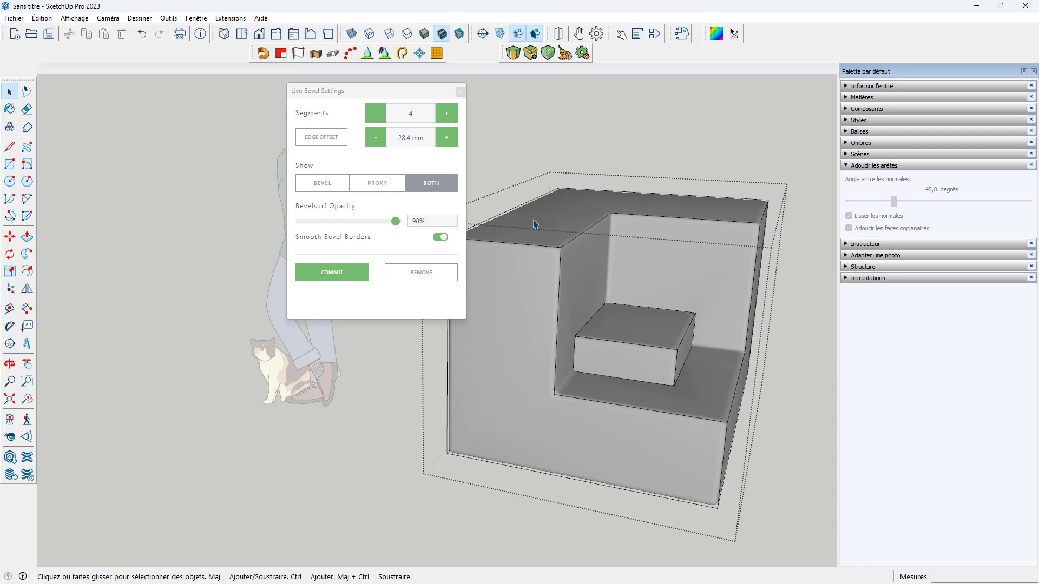
{"action": "middle_click_drag", "start_coordinate": [697, 358], "coordinate": [641, 338]}
{"action": "scroll", "coordinate": [668, 270], "scroll_direction": "down", "scroll_amount": 3}
{"action": "scroll", "coordinate": [639, 298], "scroll_direction": "up", "scroll_amount": 1}
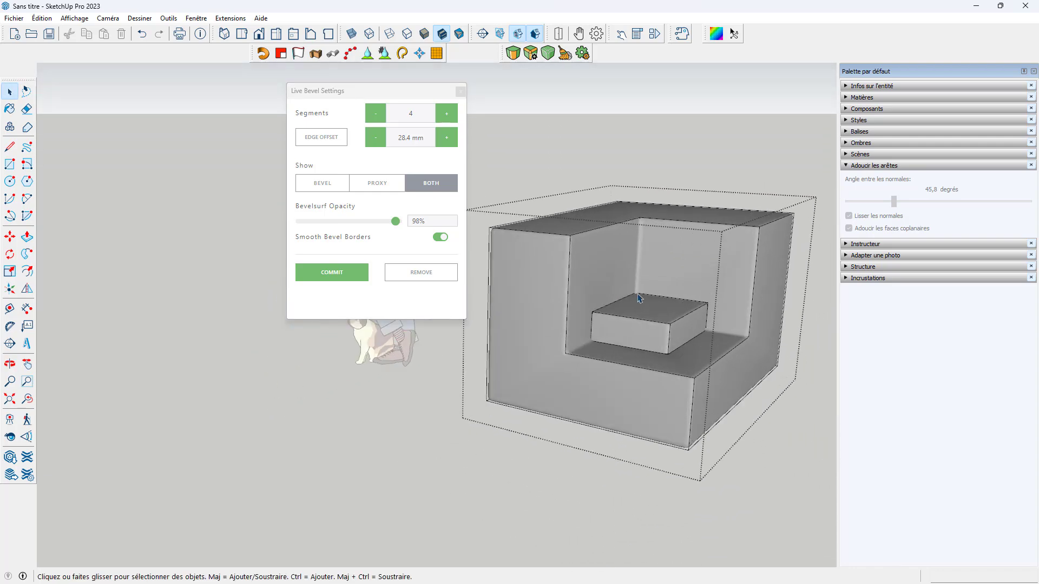
{"action": "middle_click_drag", "start_coordinate": [640, 297], "coordinate": [644, 309]}
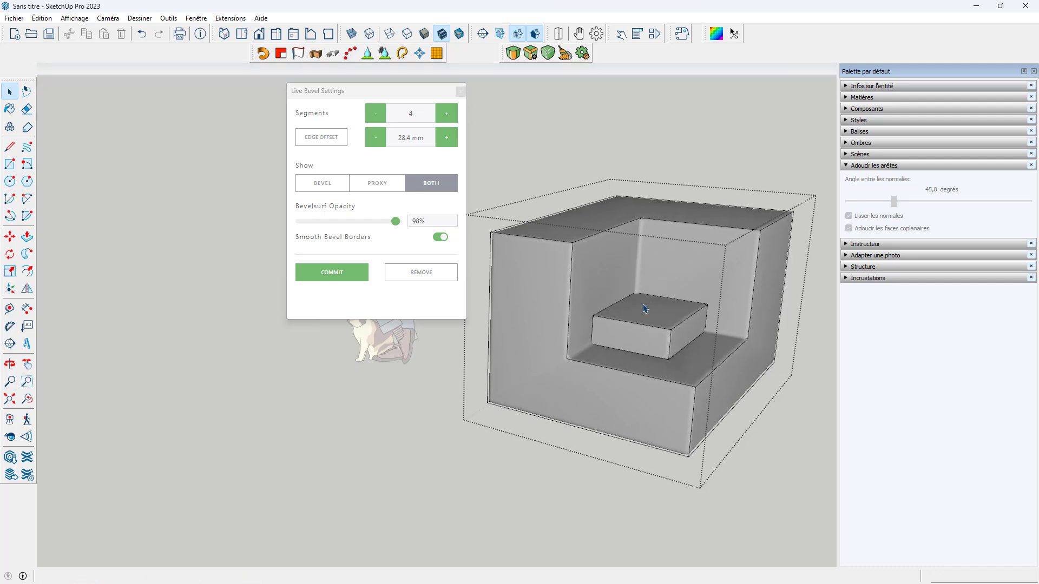
{"action": "left_click_drag", "start_coordinate": [361, 94], "coordinate": [359, 120]}
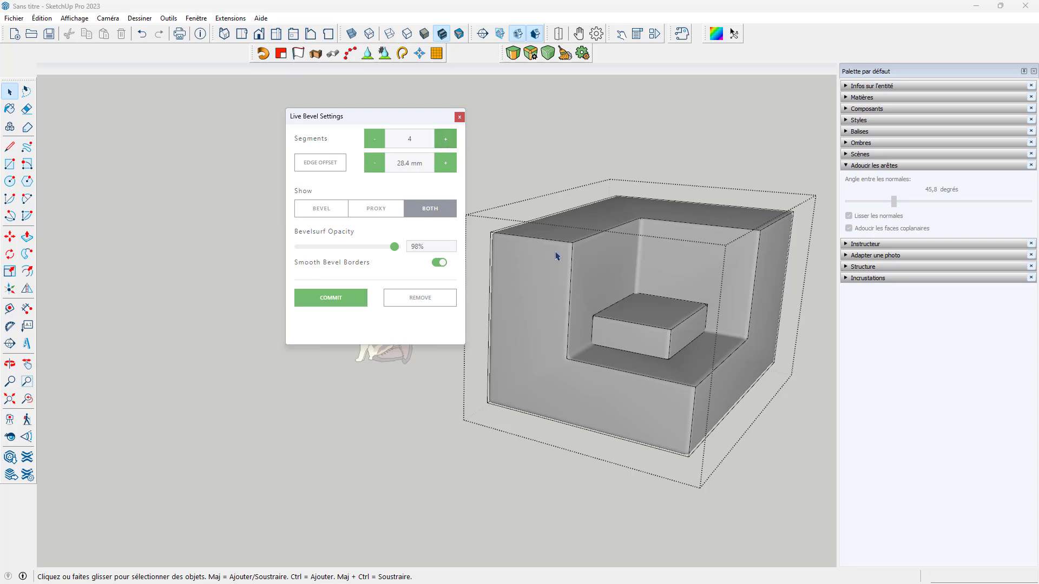
Step: Set the Live Bevel to 6 segments for the notched box
{"action": "scroll", "coordinate": [554, 255], "scroll_direction": "up", "scroll_amount": 6}
{"action": "middle_click_drag", "start_coordinate": [570, 255], "coordinate": [610, 271]}
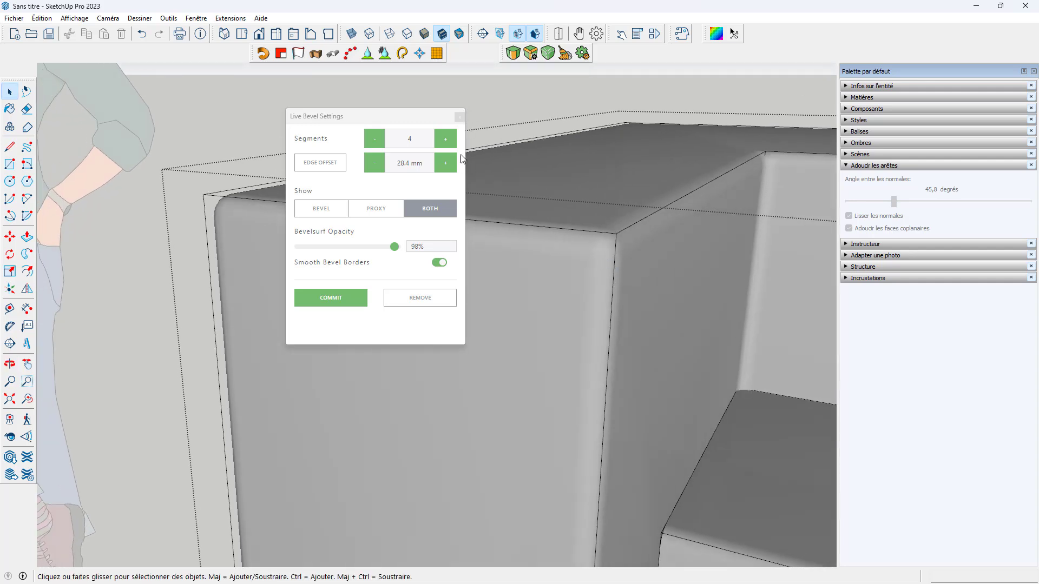
{"action": "left_click", "coordinate": [444, 144]}
{"action": "left_click", "coordinate": [444, 145]}
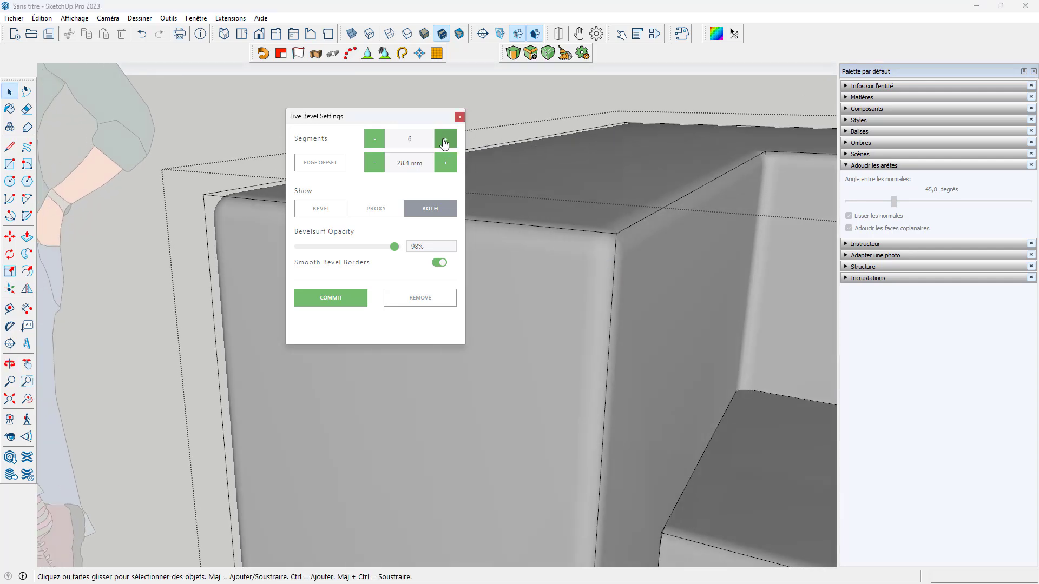
{"action": "scroll", "coordinate": [498, 214], "scroll_direction": "down", "scroll_amount": 1}
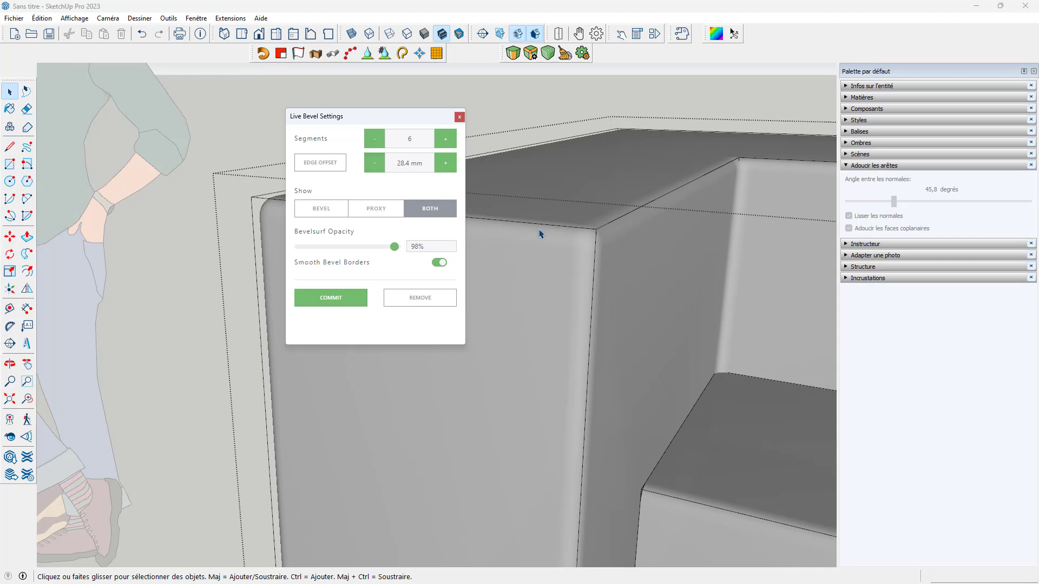
{"action": "scroll", "coordinate": [570, 260], "scroll_direction": "down", "scroll_amount": 3}
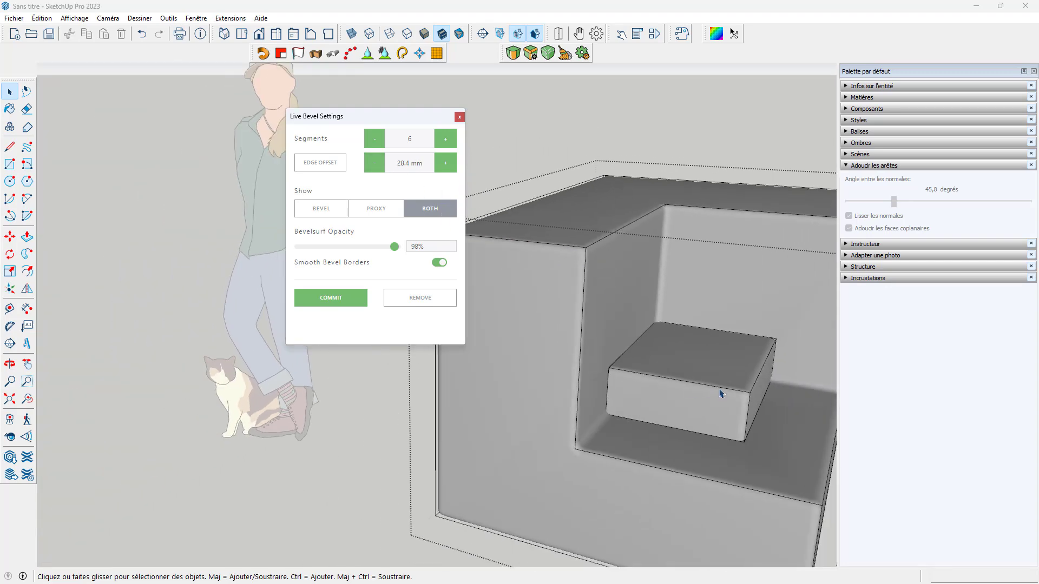
Step: Set the Live Bevel's edge offset to 50 mm
{"action": "scroll", "coordinate": [717, 393], "scroll_direction": "up", "scroll_amount": 4}
{"action": "middle_click_drag", "start_coordinate": [787, 403], "coordinate": [775, 303]}
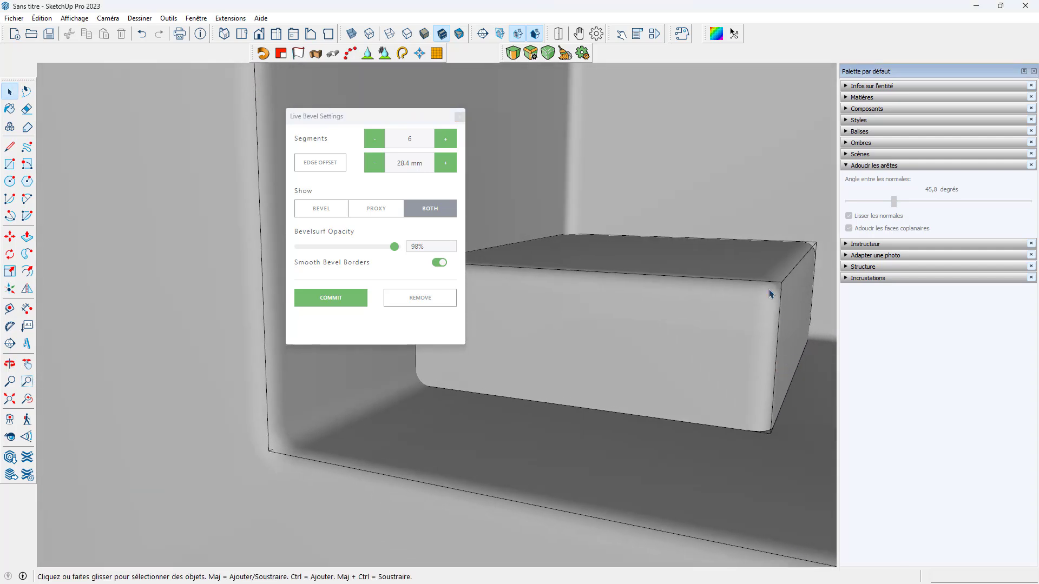
{"action": "left_click_drag", "start_coordinate": [426, 163], "coordinate": [400, 163]}
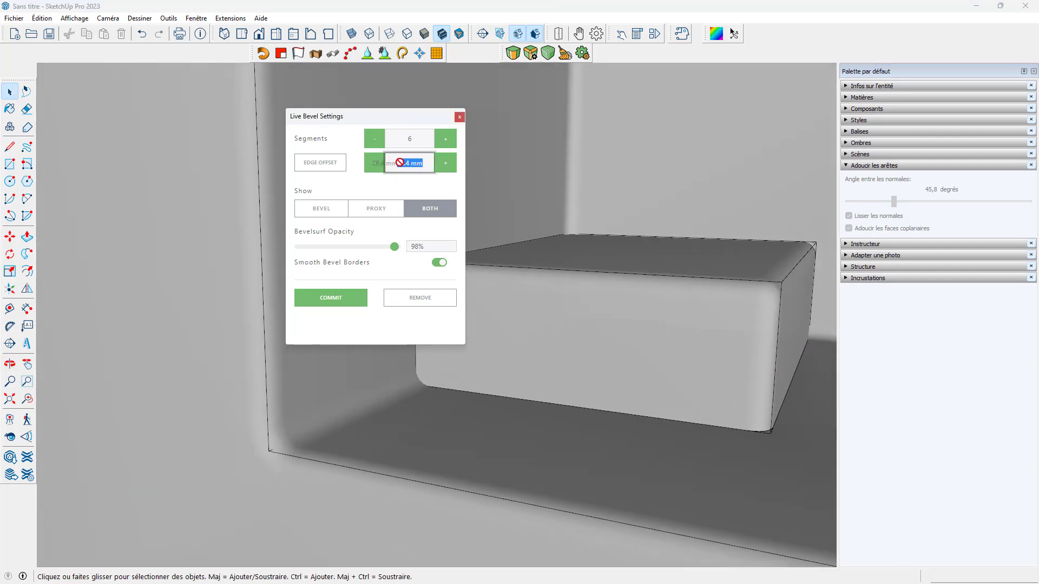
{"action": "type", "text": "50"}
{"action": "left_click", "coordinate": [421, 140]}
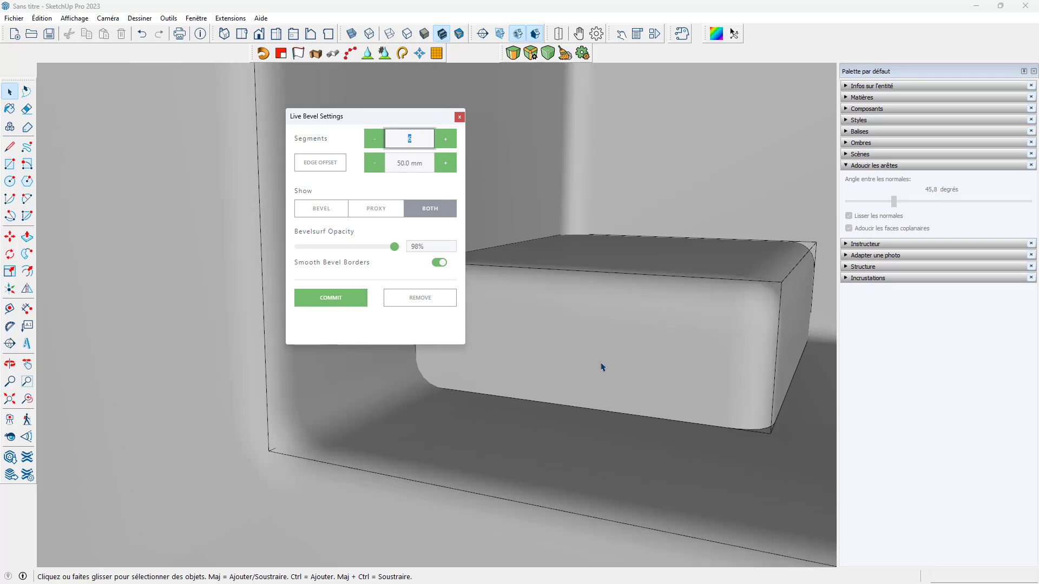
{"action": "scroll", "coordinate": [589, 362], "scroll_direction": "down", "scroll_amount": 5}
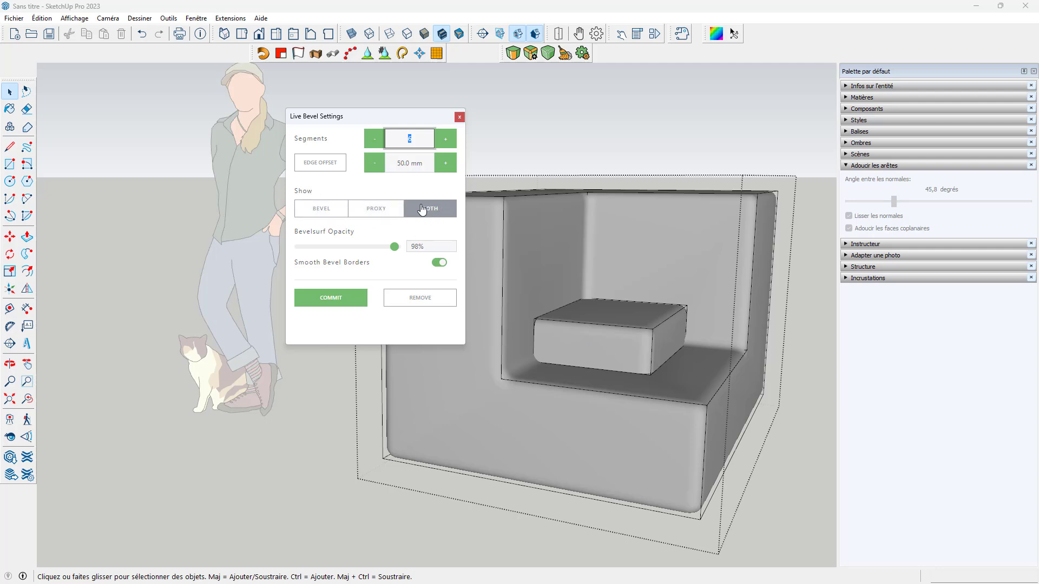
Step: Compare the box shown as proxy only with the combined proxy and bevel display, ending on proxy only
{"action": "left_click", "coordinate": [381, 212]}
{"action": "middle_click_drag", "start_coordinate": [577, 288], "coordinate": [433, 233]}
{"action": "left_click", "coordinate": [430, 211]}
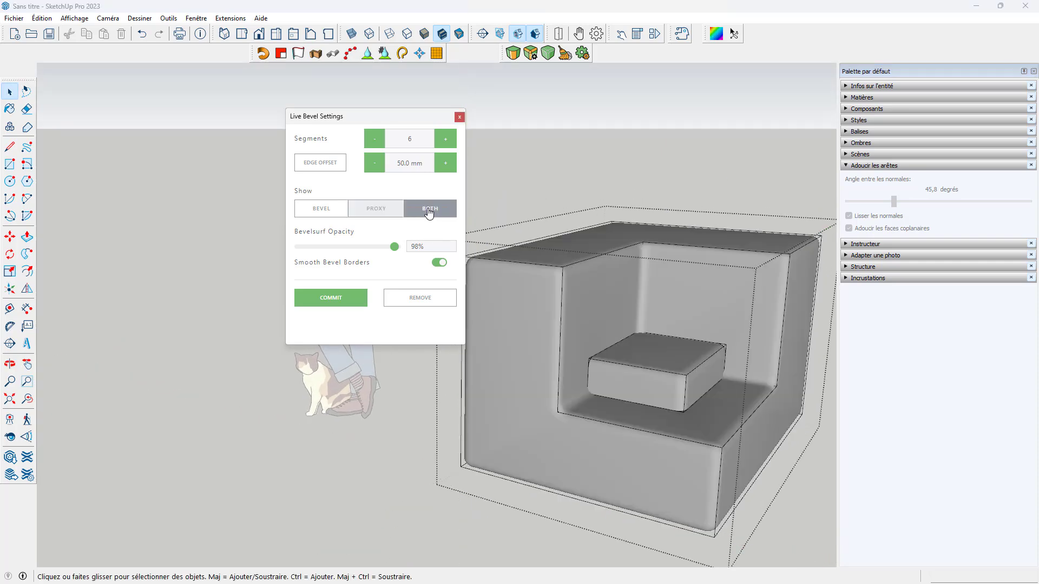
{"action": "left_click", "coordinate": [385, 211]}
{"action": "left_click", "coordinate": [431, 211]}
{"action": "left_click", "coordinate": [381, 212]}
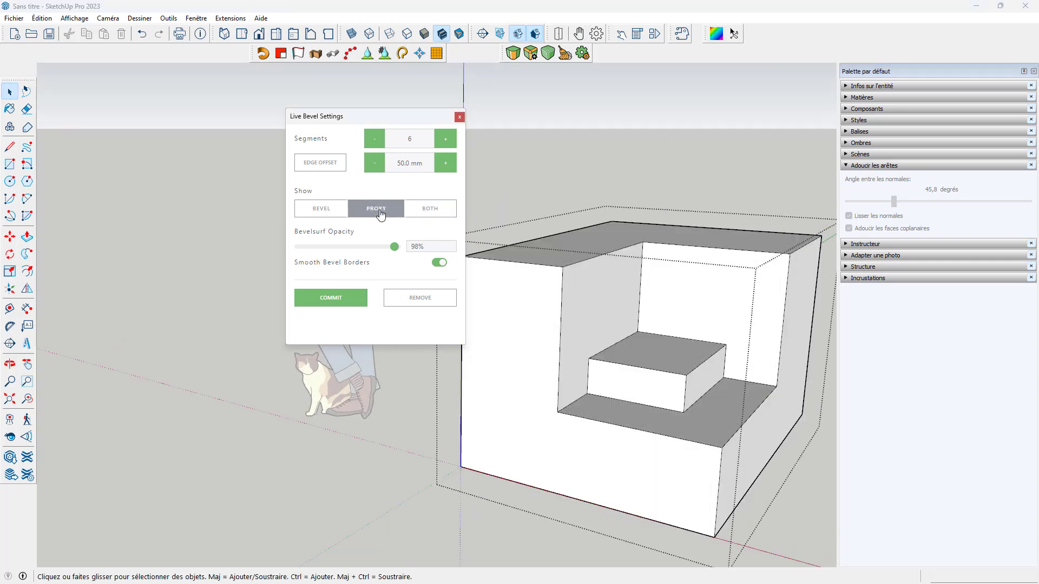
Step: Show only the bevel and examine the rounded edges of the raised block
{"action": "left_click", "coordinate": [327, 211]}
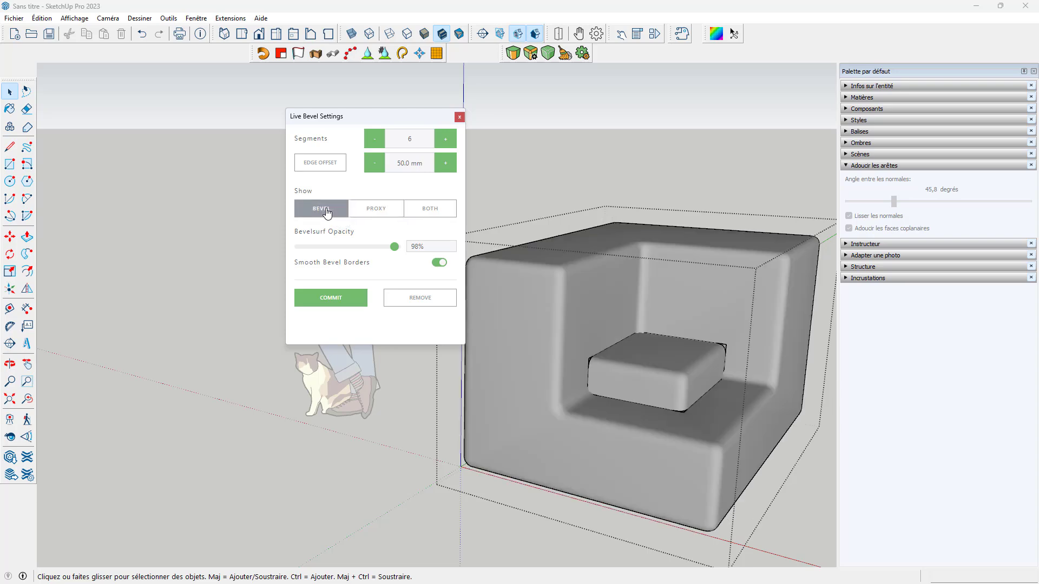
{"action": "scroll", "coordinate": [730, 357], "scroll_direction": "up", "scroll_amount": 4}
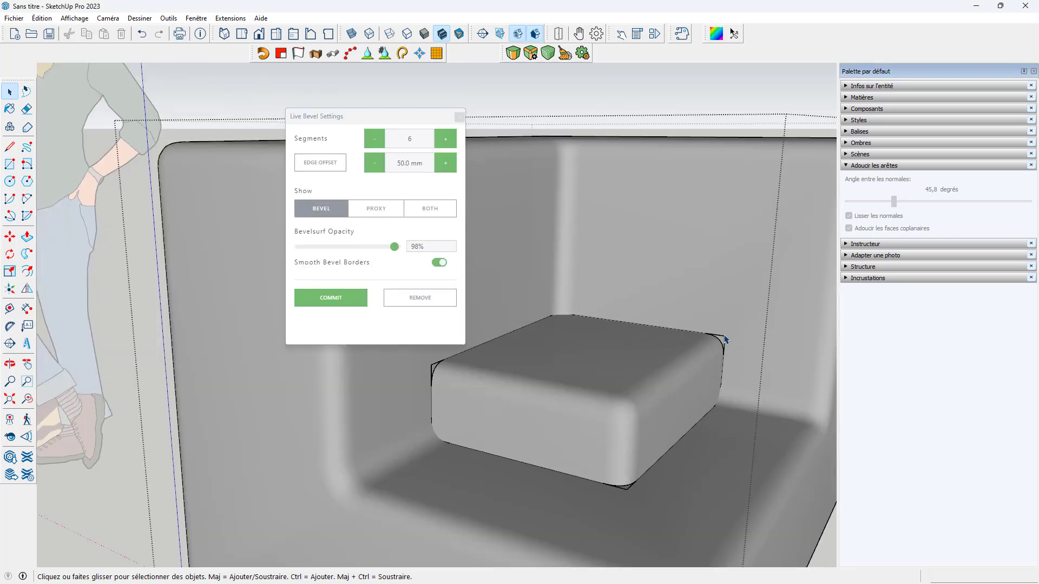
{"action": "scroll", "coordinate": [626, 381], "scroll_direction": "down", "scroll_amount": 3}
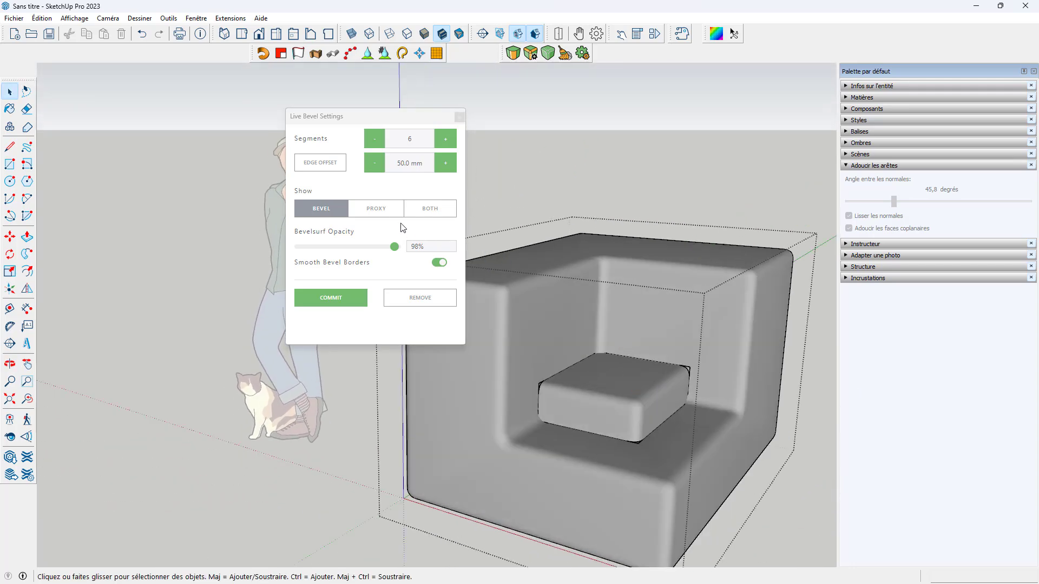
Step: Show both the bevel and the proxy, and set the bevel surface opacity to 100%
{"action": "left_click", "coordinate": [383, 212]}
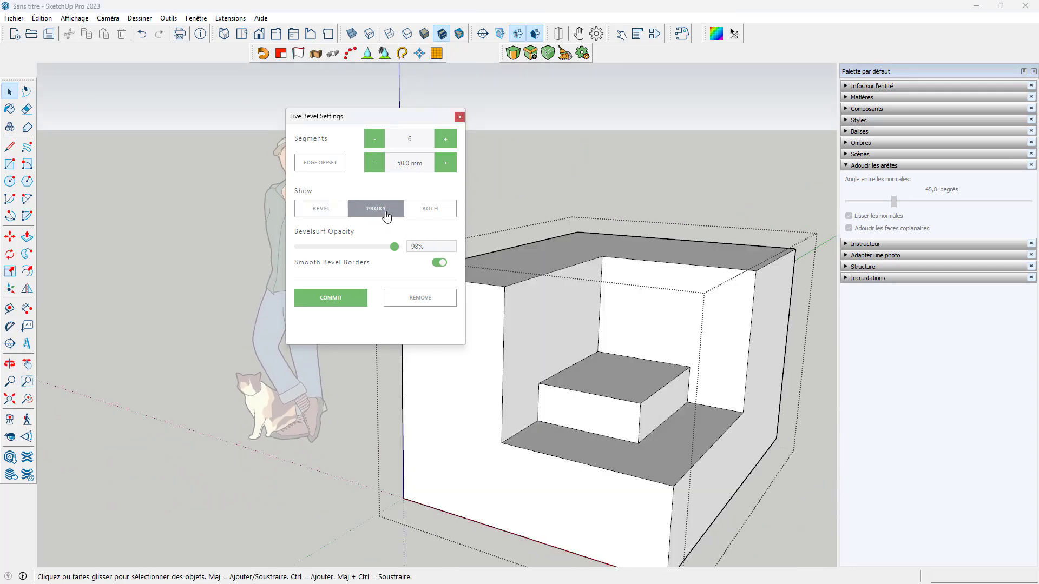
{"action": "left_click", "coordinate": [425, 211]}
{"action": "mouse_move", "coordinate": [394, 247]}
{"action": "left_mouse_down"}
{"action": "mouse_move", "coordinate": [339, 252]}
{"action": "mouse_move", "coordinate": [411, 255]}
{"action": "left_mouse_up"}
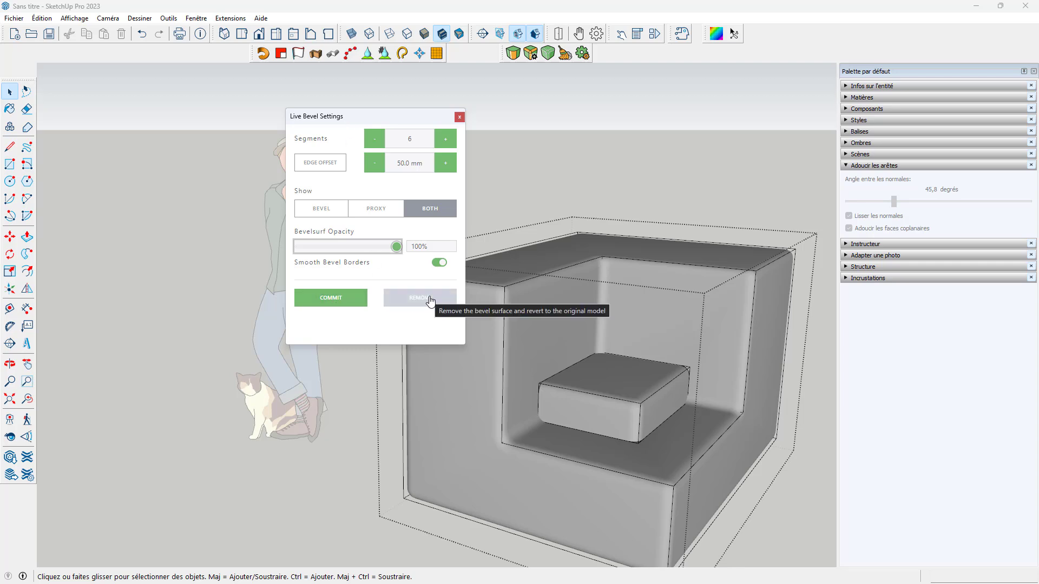
Step: Commit the Live Bevel on the notched box and open the resulting group to inspect it
{"action": "left_click", "coordinate": [330, 298]}
{"action": "scroll", "coordinate": [454, 362], "scroll_direction": "down", "scroll_amount": 2}
{"action": "left_click", "coordinate": [701, 222]}
{"action": "middle_click_drag", "start_coordinate": [551, 376], "coordinate": [532, 431]}
{"action": "scroll", "coordinate": [532, 430], "scroll_direction": "up", "scroll_amount": 2}
{"action": "left_click", "coordinate": [547, 372]}
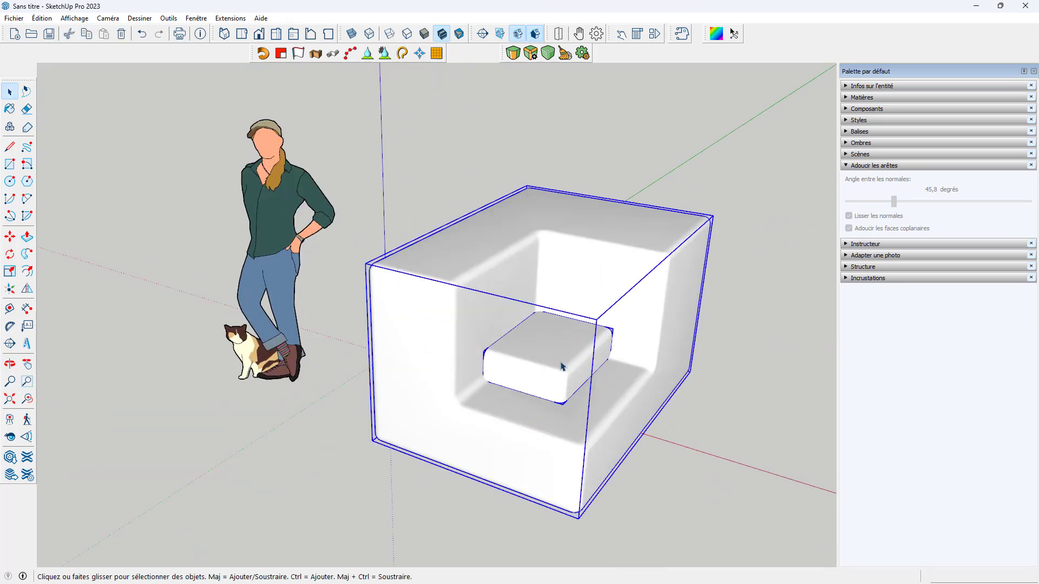
{"action": "double_click", "coordinate": [555, 367]}
{"action": "middle_click_drag", "start_coordinate": [611, 430], "coordinate": [599, 367]}
{"action": "left_click", "coordinate": [697, 445]}
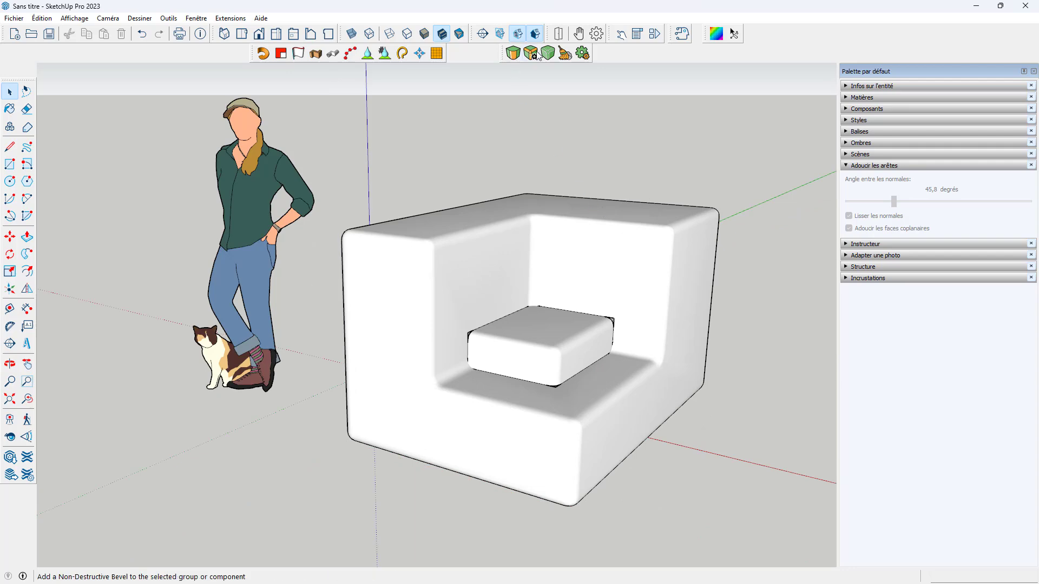
Step: Try to apply a Live Bevel to the faces inside the committed group, dismiss the message and leave the group
{"action": "left_click", "coordinate": [561, 238]}
{"action": "key", "text": "Return"}
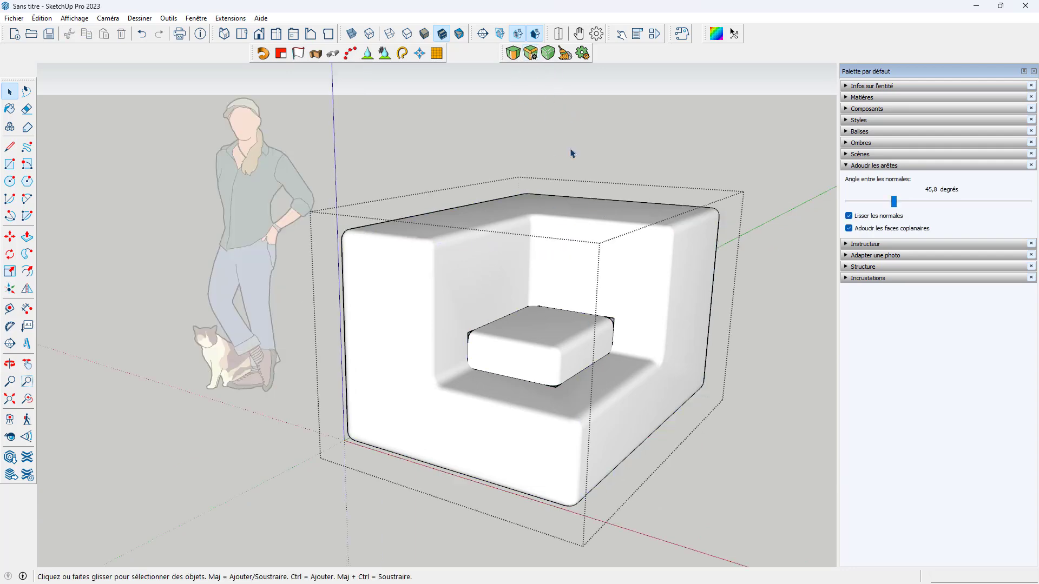
{"action": "left_click", "coordinate": [594, 226]}
{"action": "left_click", "coordinate": [530, 53]}
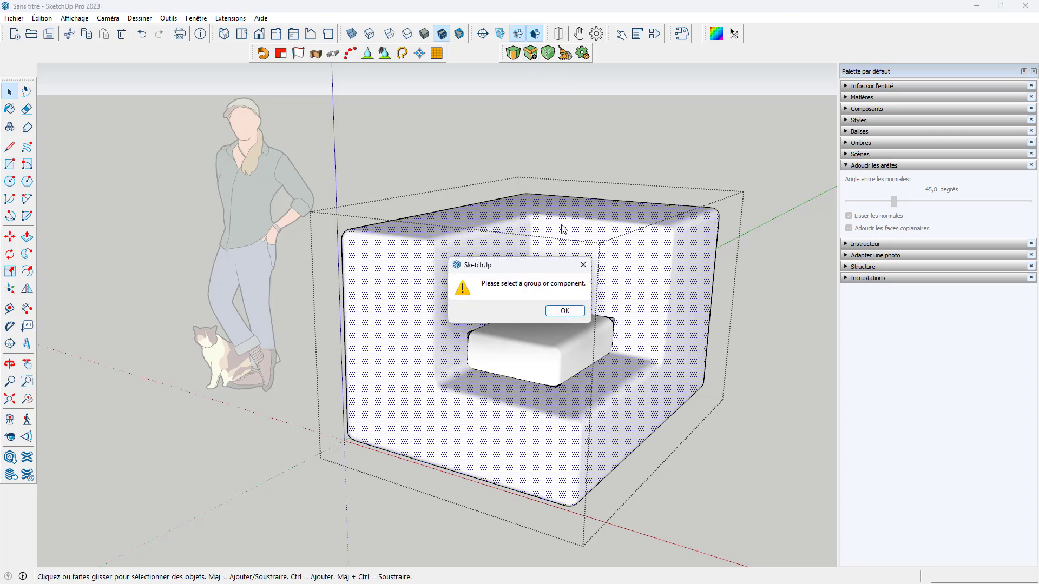
{"action": "left_click", "coordinate": [564, 312]}
{"action": "left_click", "coordinate": [731, 382]}
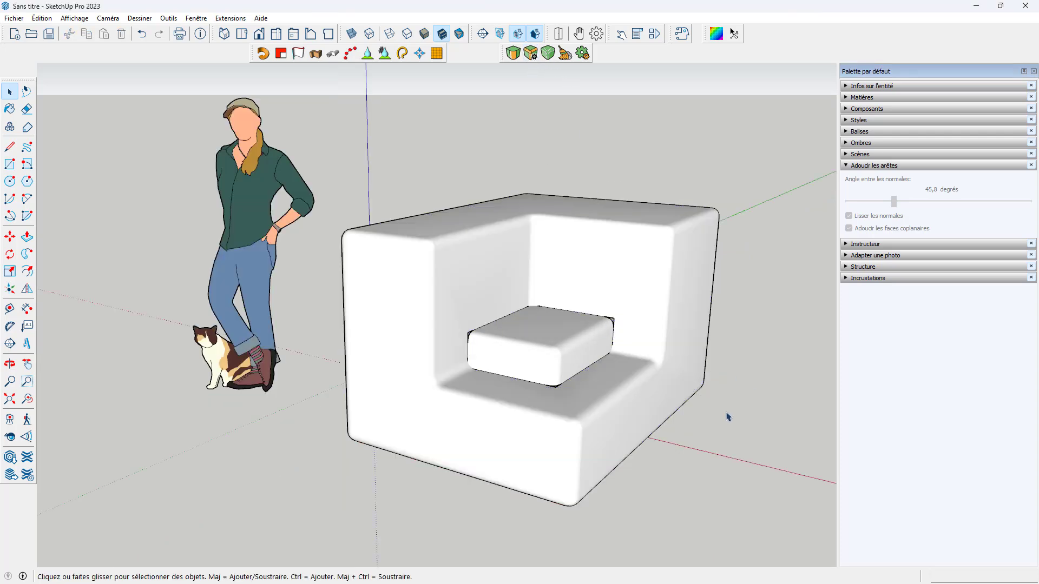
Step: Undo the last operations back to the editable, uncommitted Live Bevel on the notched box
{"action": "key", "text": "ctrl+z"}
{"action": "key", "text": "ctrl+z"}
{"action": "scroll", "coordinate": [673, 419], "scroll_direction": "down", "scroll_amount": 4}
{"action": "middle_click_drag", "start_coordinate": [644, 383], "coordinate": [667, 354]}
{"action": "scroll", "coordinate": [618, 383], "scroll_direction": "up", "scroll_amount": 2}
{"action": "key", "text": "ctrl+z"}
{"action": "key", "text": "ctrl+z"}
{"action": "key", "text": "ctrl+z"}
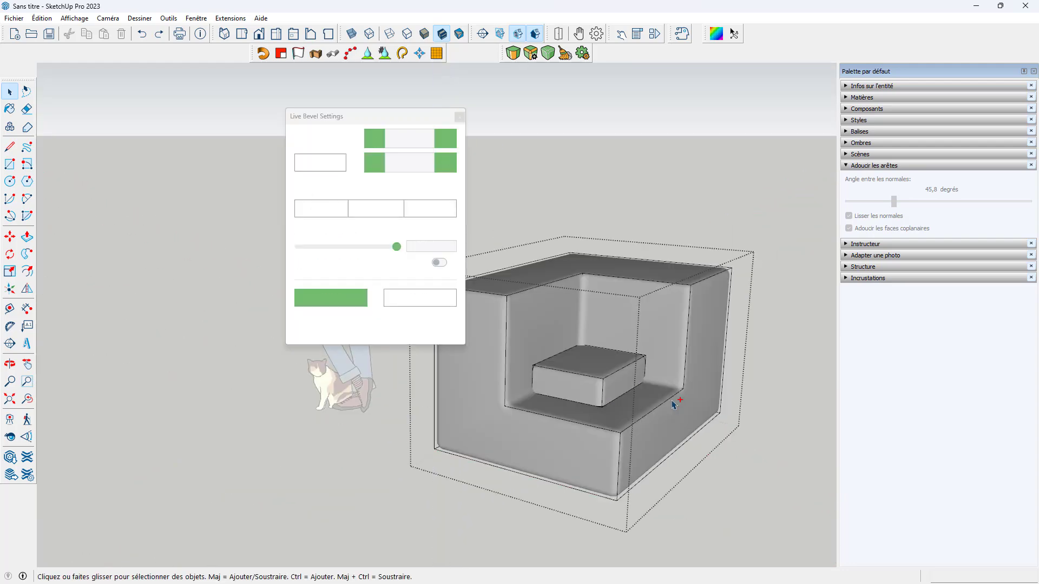
Step: Remove the Live Bevel to restore the original notched box, and leave its group
{"action": "left_click_drag", "start_coordinate": [323, 117], "coordinate": [263, 107]}
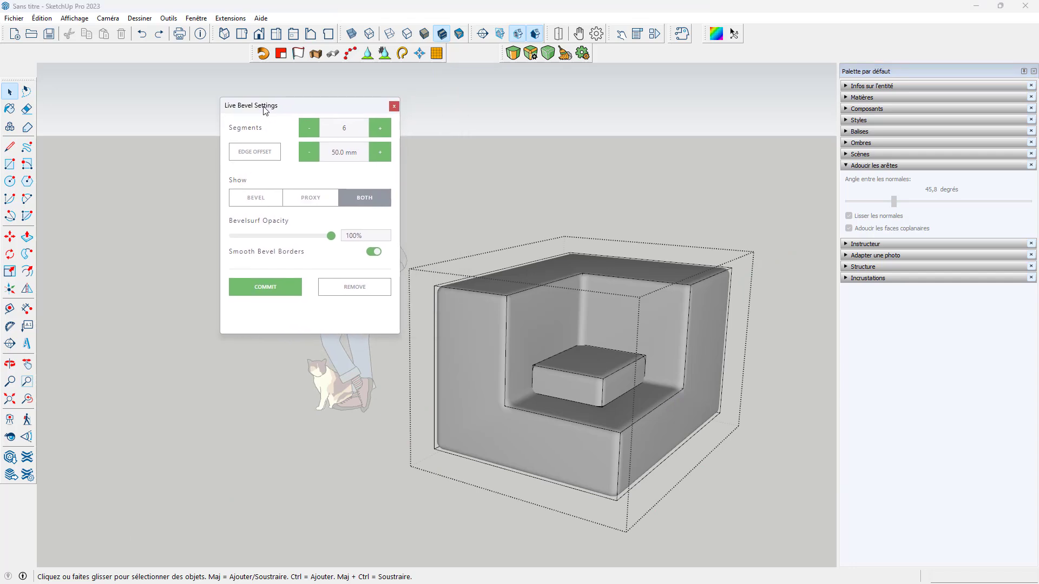
{"action": "left_click", "coordinate": [350, 289]}
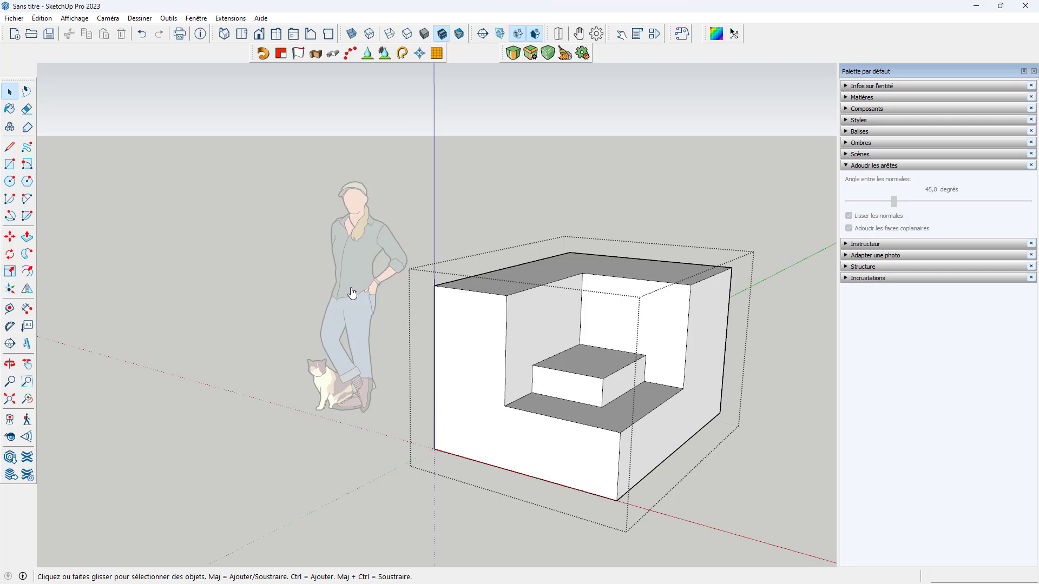
{"action": "key", "text": "Escape"}
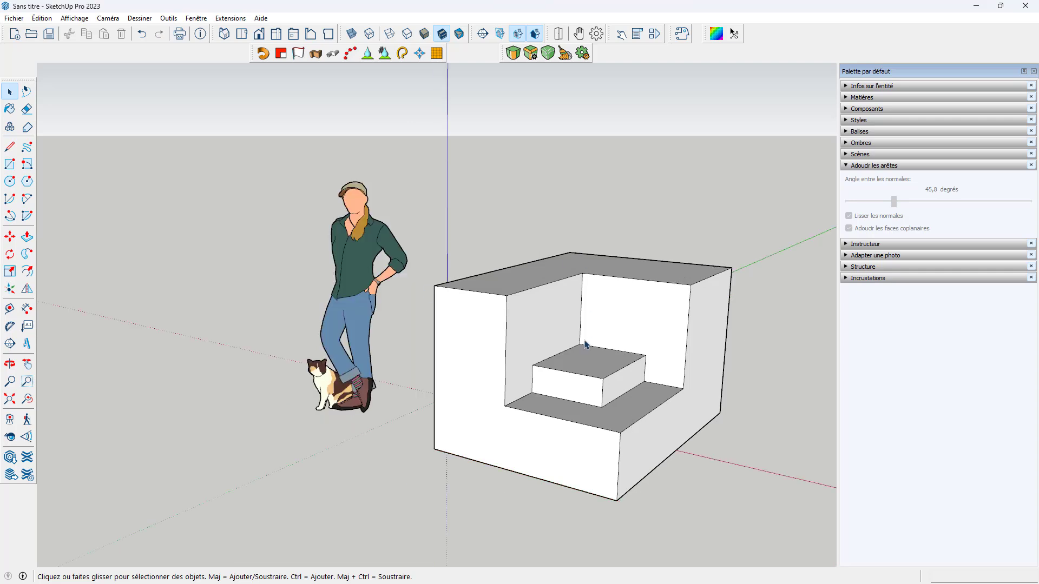
Step: Open the notched box group and raise the small block's top face with Push/Pull
{"action": "scroll", "coordinate": [588, 377], "scroll_direction": "up", "scroll_amount": 3}
{"action": "double_click", "coordinate": [589, 363]}
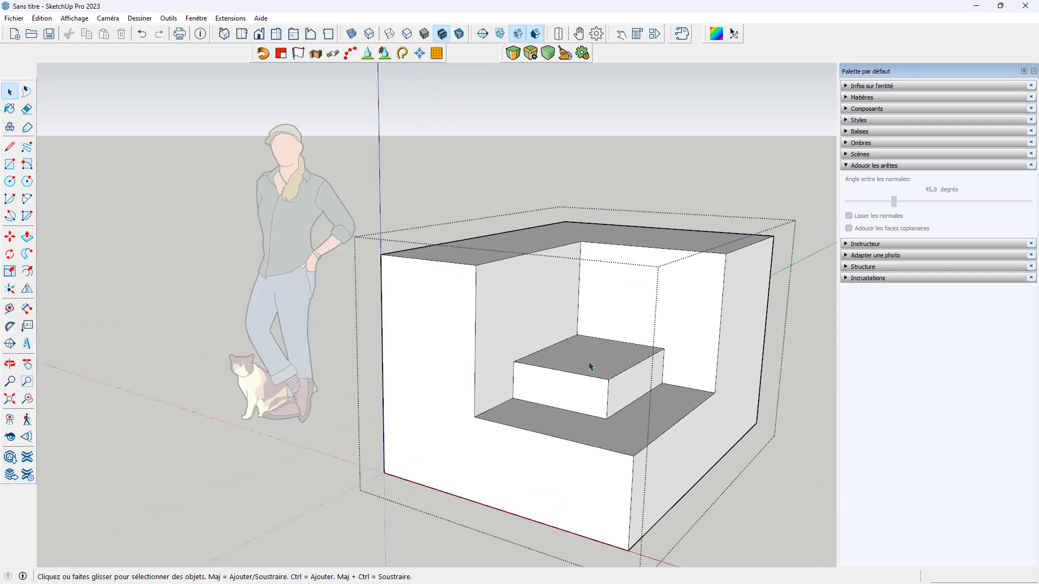
{"action": "key", "text": "p"}
{"action": "left_click", "coordinate": [601, 365]}
{"action": "left_click", "coordinate": [596, 303]}
Step: Move the bottom edge of the raised block's right-hand side outward so that this side slopes
{"action": "key", "text": "space"}
{"action": "left_click", "coordinate": [645, 398]}
{"action": "key", "text": "m"}
{"action": "left_click", "coordinate": [643, 399]}
{"action": "left_click", "coordinate": [671, 395]}
Step: Move the bottom edge of the raised block's front side outward so that it slopes, and leave the group
{"action": "key", "text": "space"}
{"action": "middle_click_drag", "start_coordinate": [613, 425], "coordinate": [491, 429]}
{"action": "key", "text": "m"}
{"action": "left_click", "coordinate": [484, 430]}
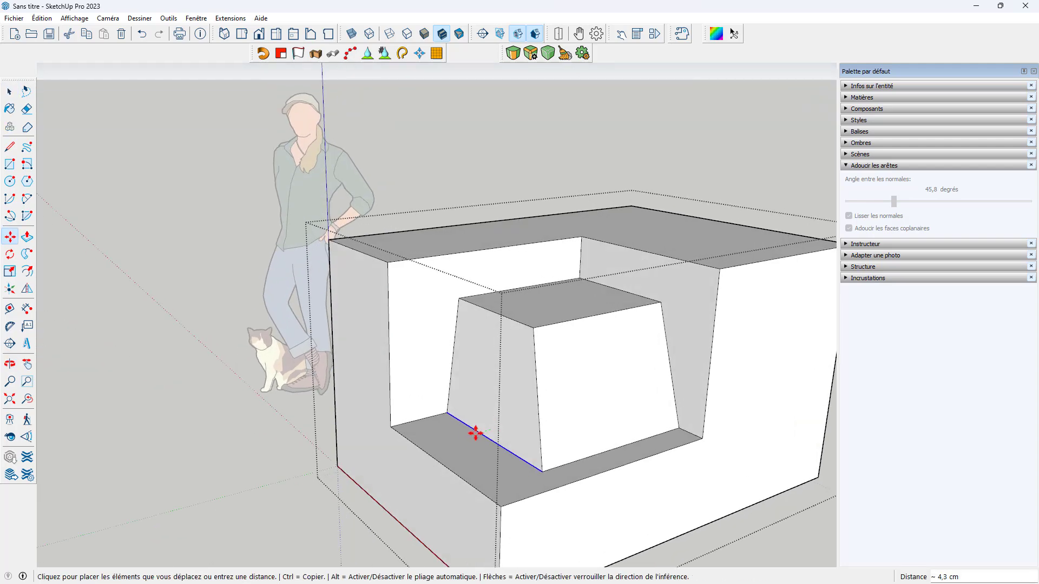
{"action": "left_click", "coordinate": [453, 436]}
{"action": "scroll", "coordinate": [544, 368], "scroll_direction": "down", "scroll_amount": 4}
{"action": "middle_click_drag", "start_coordinate": [549, 379], "coordinate": [773, 366]}
{"action": "key", "text": "space"}
{"action": "left_click", "coordinate": [758, 367]}
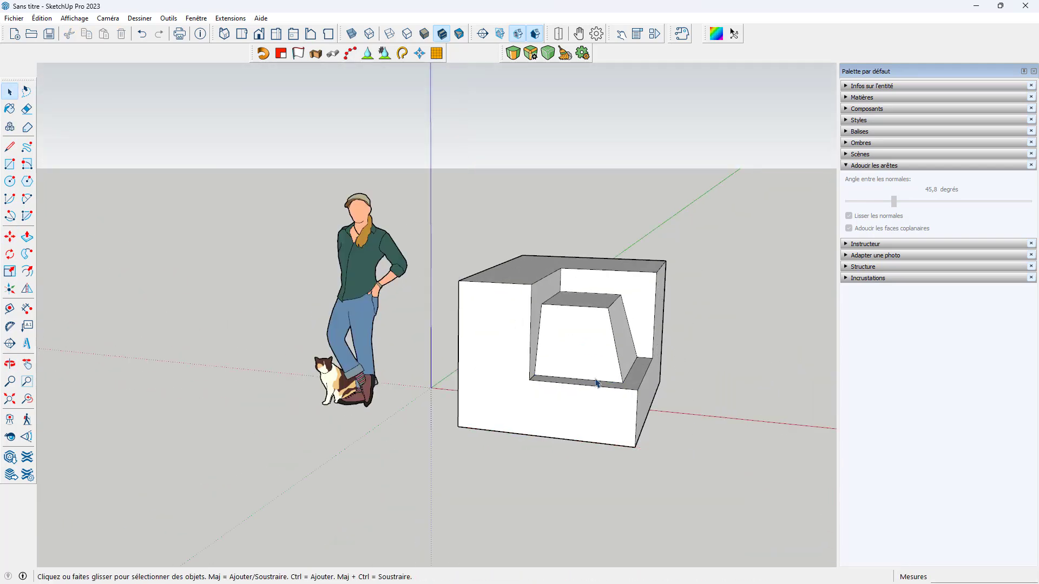
Step: Apply a new Live Bevel to the notched box group with its sloped block and view it from several angles
{"action": "left_click", "coordinate": [605, 385]}
{"action": "scroll", "coordinate": [598, 285], "scroll_direction": "up", "scroll_amount": 3}
{"action": "left_click", "coordinate": [530, 54]}
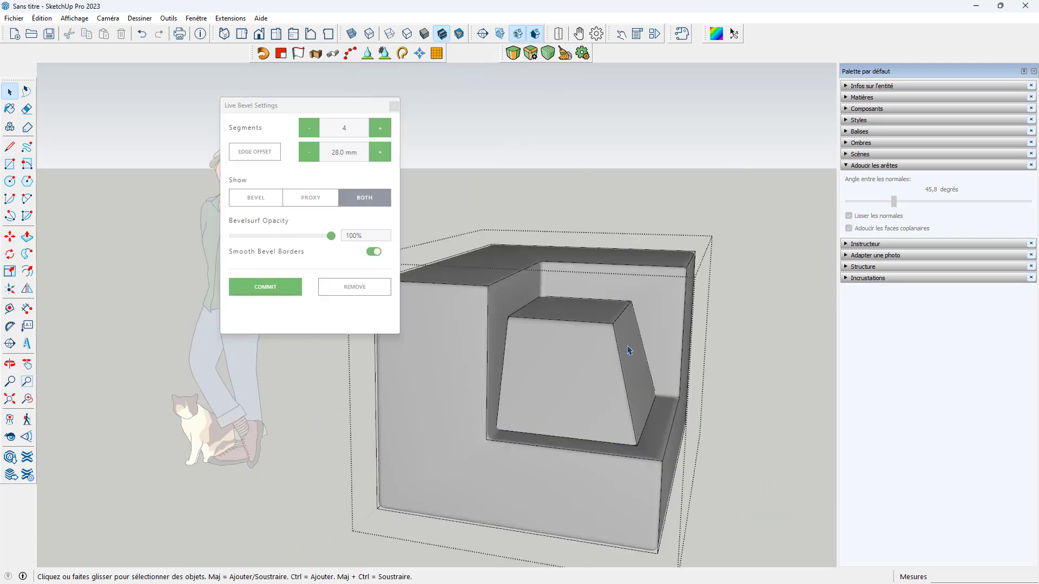
{"action": "middle_click_drag", "start_coordinate": [584, 352], "coordinate": [483, 339]}
{"action": "scroll", "coordinate": [652, 357], "scroll_direction": "down", "scroll_amount": 2}
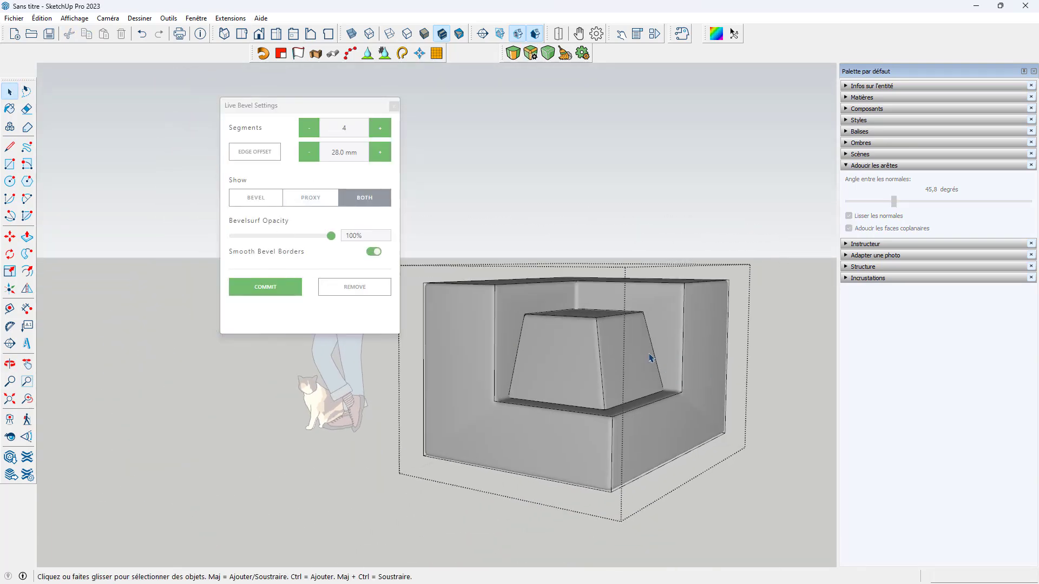
{"action": "middle_click_drag", "start_coordinate": [625, 342], "coordinate": [628, 414]}
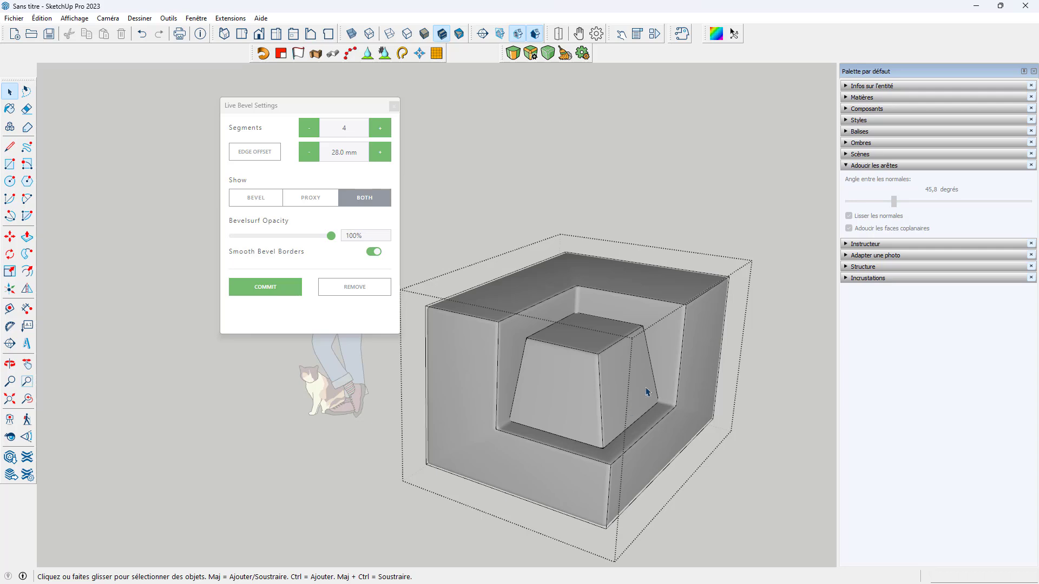
{"action": "key", "text": "p"}
{"action": "left_click", "coordinate": [598, 338]}
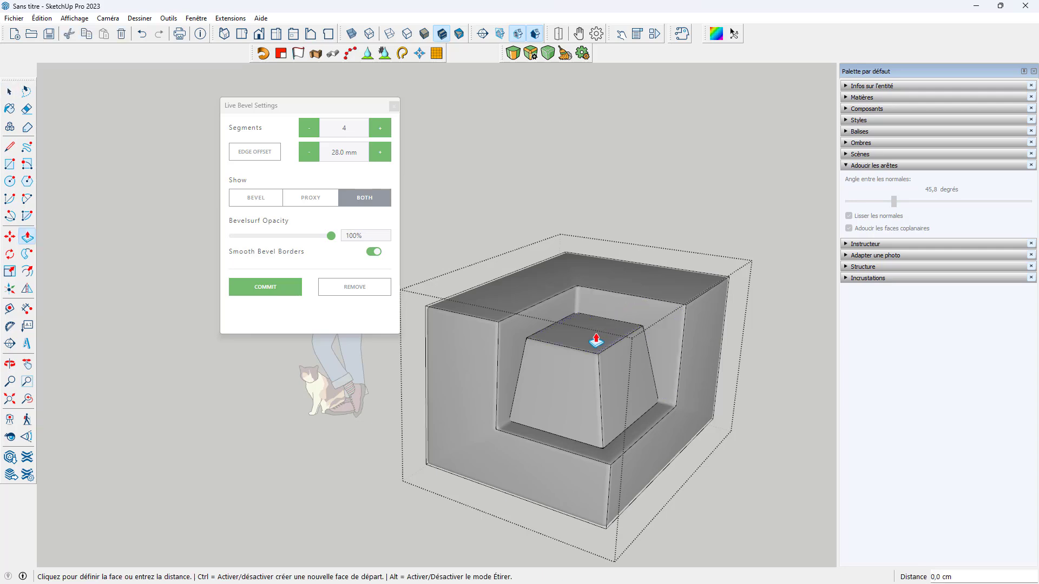
{"action": "key", "text": "space"}
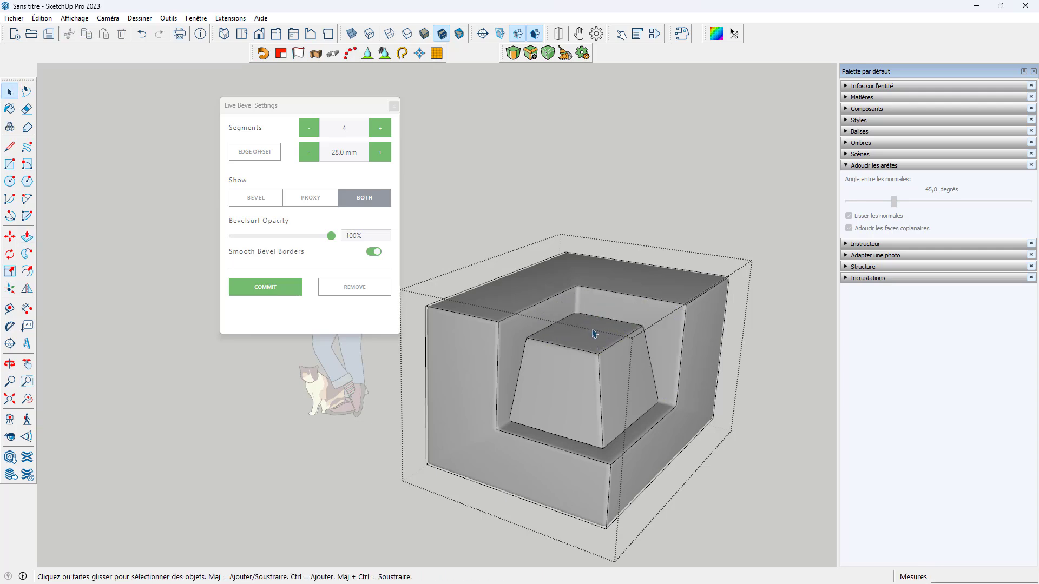
Step: Raise the beveled box's L-shaped top face about 56.4 cm with Push/Pull
{"action": "key", "text": "p"}
{"action": "left_click", "coordinate": [662, 295]}
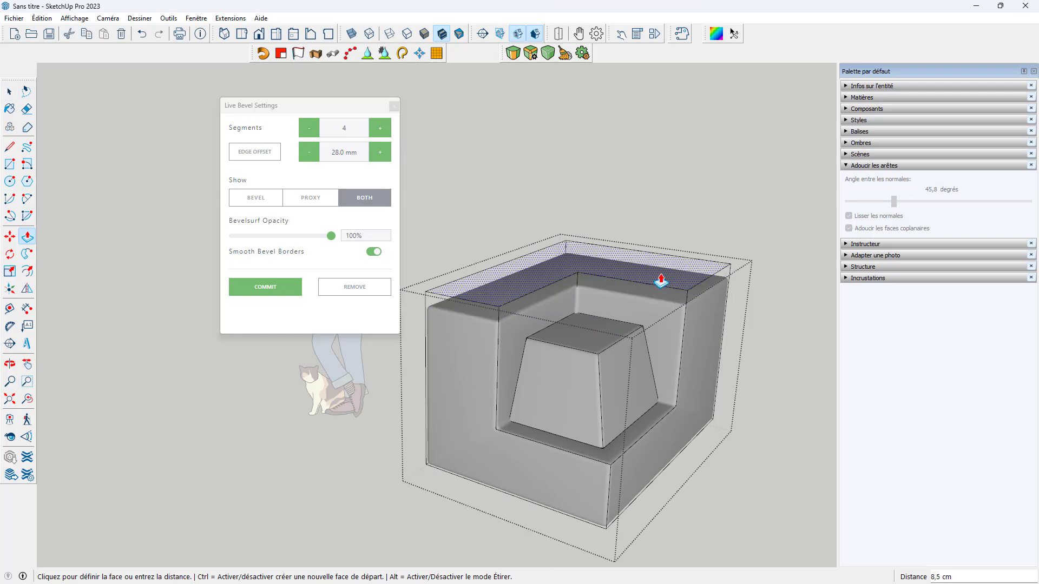
{"action": "left_click", "coordinate": [661, 205]}
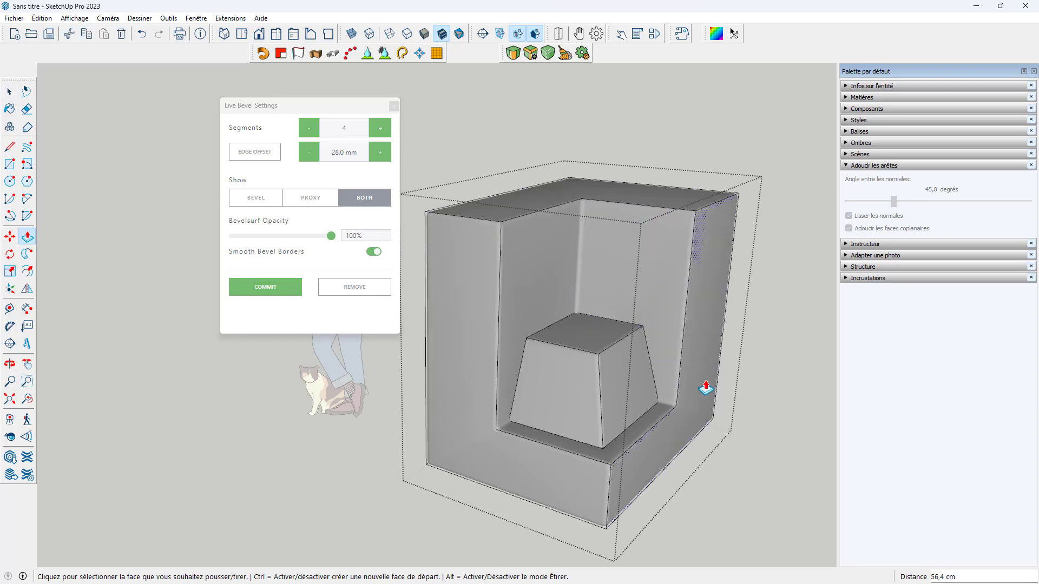
{"action": "scroll", "coordinate": [550, 257], "scroll_direction": "up", "scroll_amount": 3}
{"action": "scroll", "coordinate": [542, 298], "scroll_direction": "down", "scroll_amount": 3}
Step: Lower the beveled box's L-shaped top face by about 30 cm with Push/Pull
{"action": "middle_click_drag", "start_coordinate": [573, 332], "coordinate": [577, 272]}
{"action": "scroll", "coordinate": [582, 271], "scroll_direction": "up", "scroll_amount": 3}
{"action": "left_click", "coordinate": [689, 231]}
{"action": "left_click", "coordinate": [689, 289]}
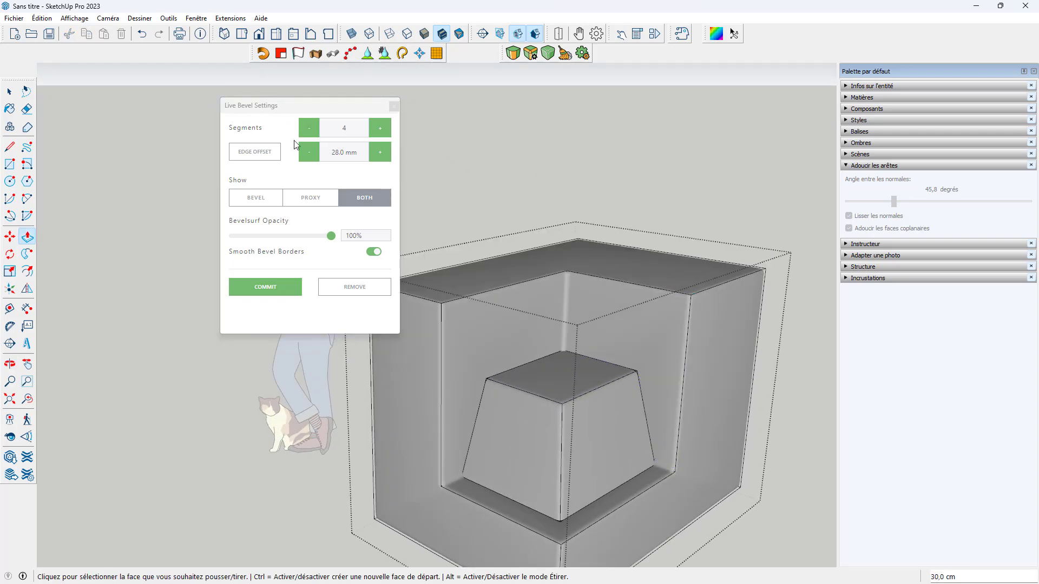
Step: Set the Live Bevel's edge offset to 50 mm
{"action": "left_click", "coordinate": [379, 152]}
{"action": "left_click", "coordinate": [379, 152]}
{"action": "left_click", "coordinate": [360, 152]}
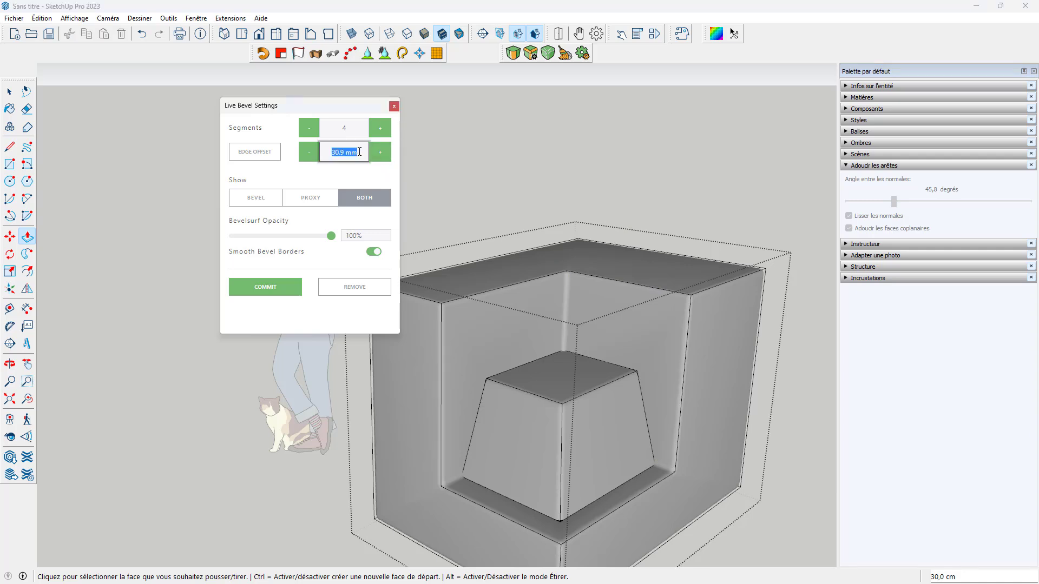
{"action": "type", "text": "50"}
{"action": "left_click", "coordinate": [345, 127]}
Step: Draw a rectangle of about 59.7 by 46.7 cm on the tall part of the notched box's L-shaped side face
{"action": "scroll", "coordinate": [747, 371], "scroll_direction": "down", "scroll_amount": 3}
{"action": "middle_click_drag", "start_coordinate": [695, 427], "coordinate": [633, 424]}
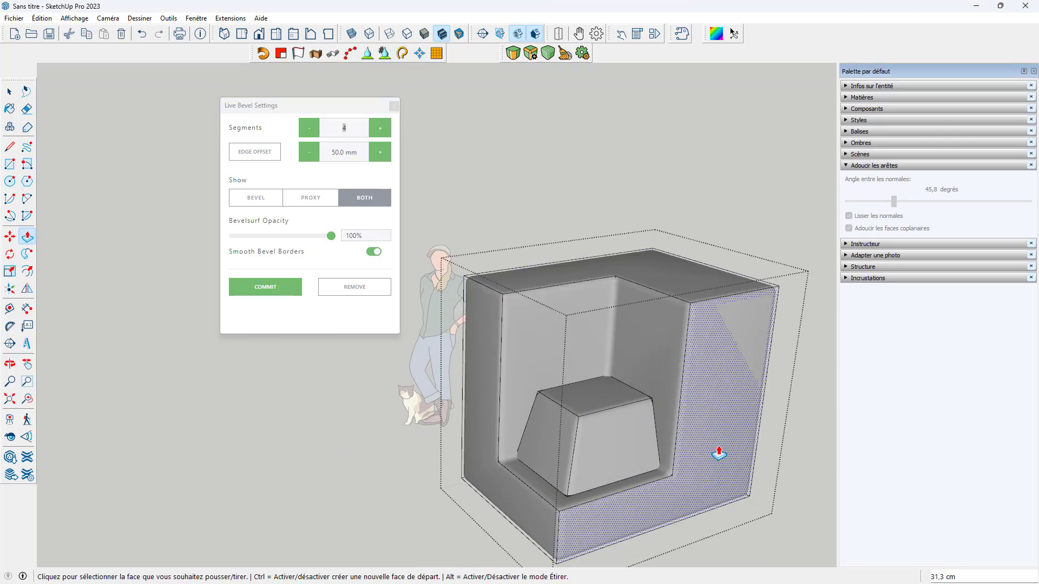
{"action": "key", "text": "r"}
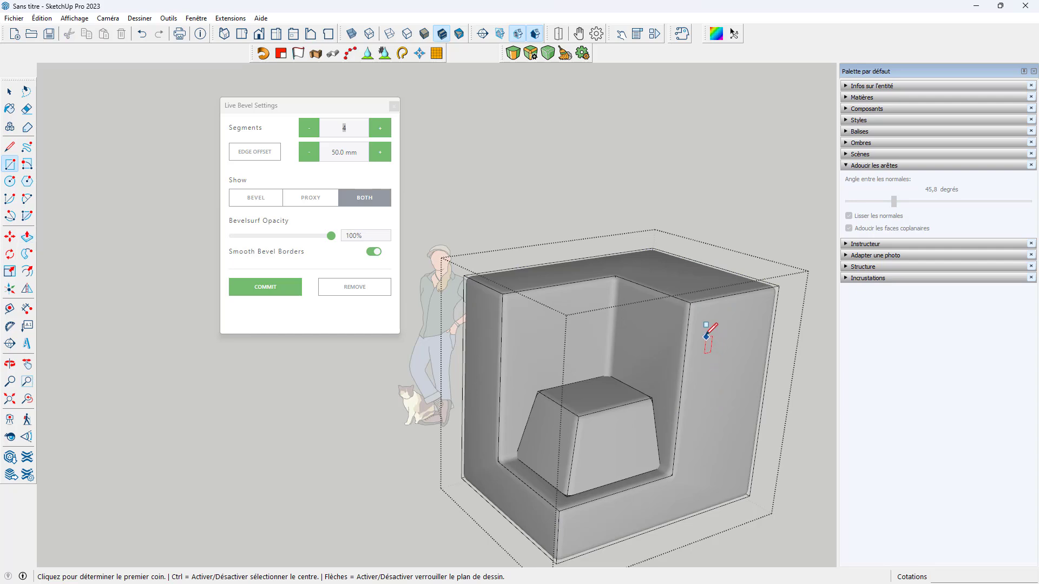
{"action": "left_click", "coordinate": [703, 333]}
{"action": "left_click", "coordinate": [745, 403]}
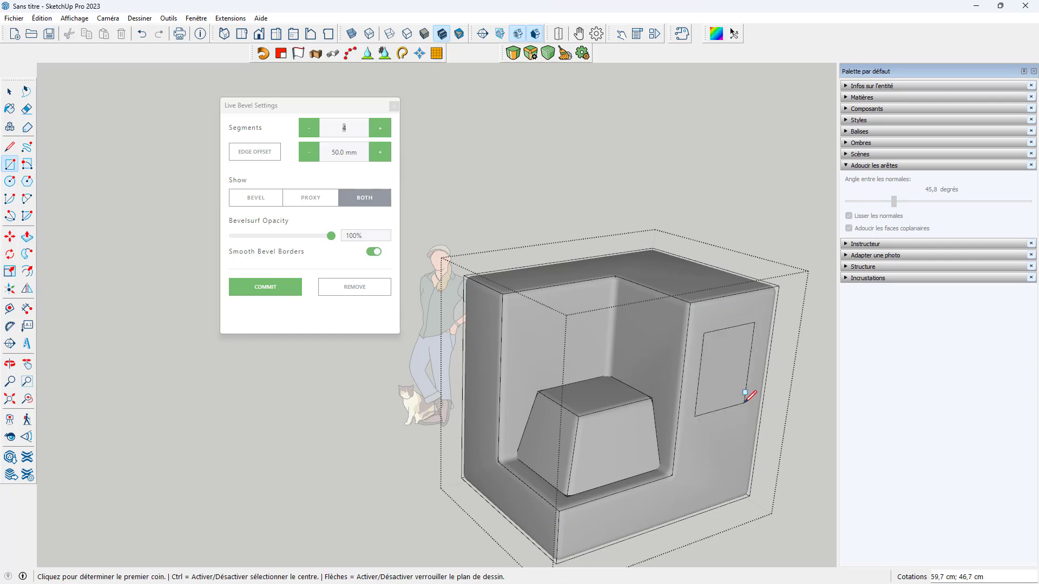
Step: Push the rectangle about 29.9 cm into the box with Push/Pull to form a recess, and leave the group
{"action": "key", "text": "p"}
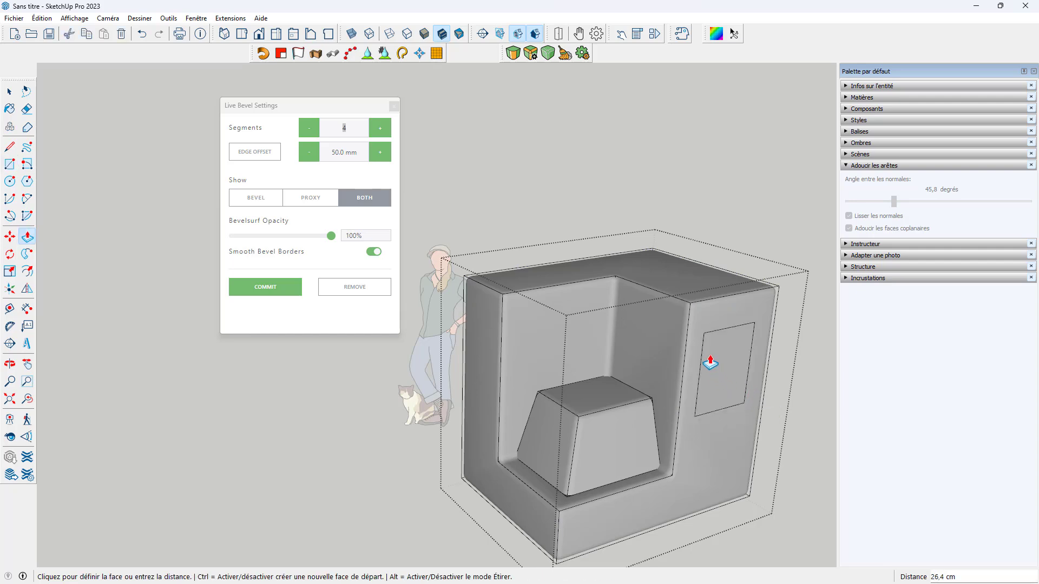
{"action": "left_click_drag", "start_coordinate": [719, 357], "coordinate": [737, 398]}
{"action": "middle_click_drag", "start_coordinate": [737, 399], "coordinate": [619, 388]}
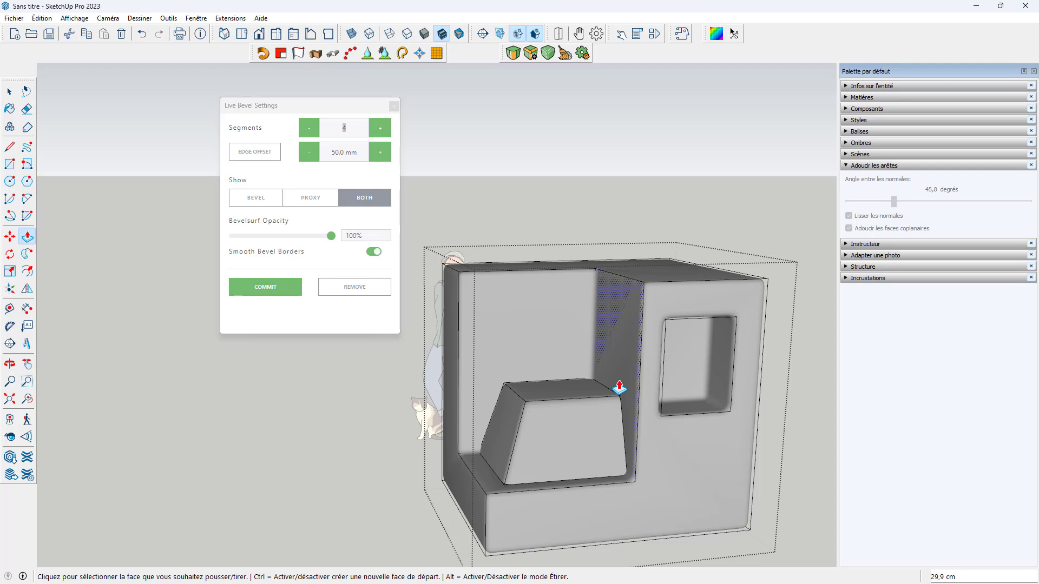
{"action": "scroll", "coordinate": [613, 374], "scroll_direction": "down", "scroll_amount": 3}
{"action": "middle_click_drag", "start_coordinate": [608, 354], "coordinate": [696, 384]}
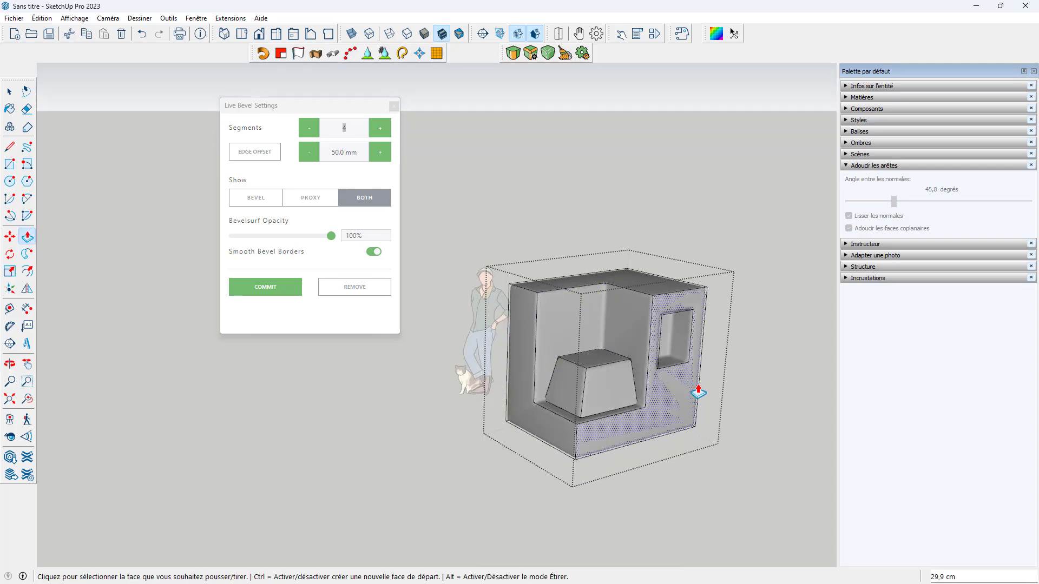
{"action": "key", "text": "space"}
{"action": "left_click", "coordinate": [674, 479]}
Step: Show hidden geometry and examine the bevel's mesh around the recess, the notch and the sloped block
{"action": "middle_click_drag", "start_coordinate": [583, 389], "coordinate": [454, 385]}
{"action": "scroll", "coordinate": [567, 389], "scroll_direction": "up", "scroll_amount": 3}
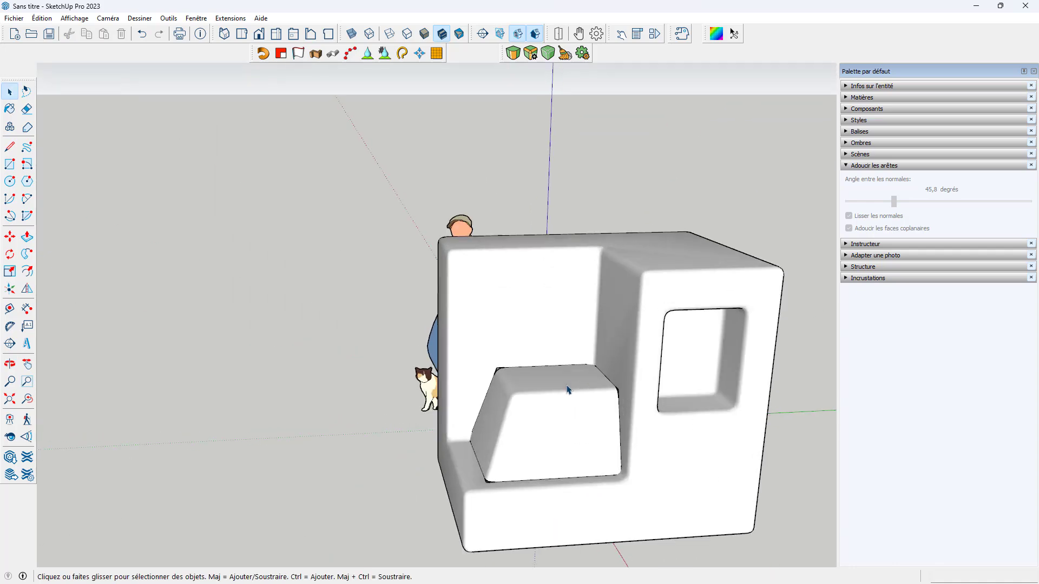
{"action": "middle_click_drag", "start_coordinate": [567, 396], "coordinate": [616, 387]}
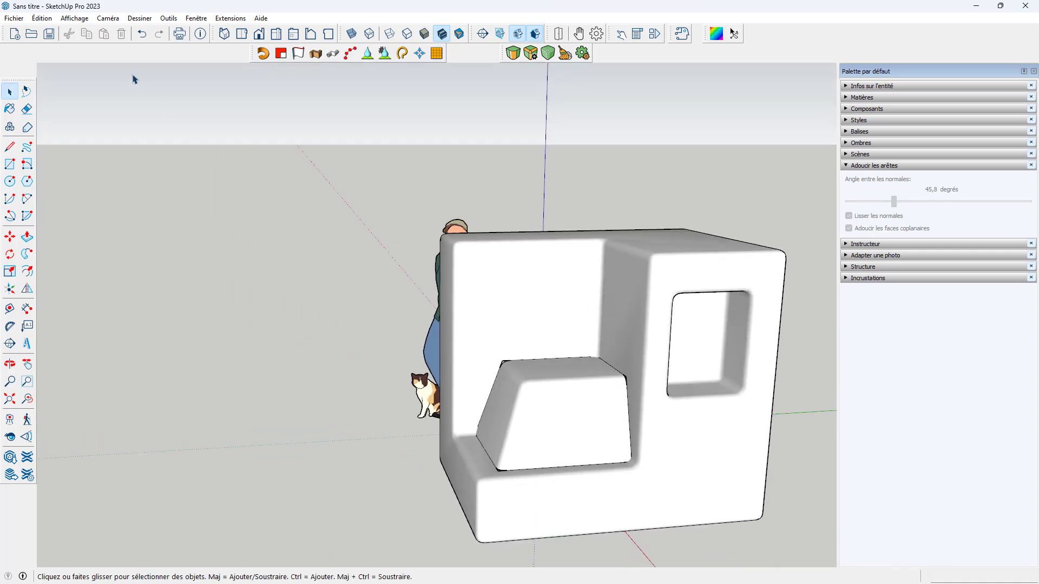
{"action": "left_click", "coordinate": [74, 18]}
{"action": "left_click", "coordinate": [86, 60]}
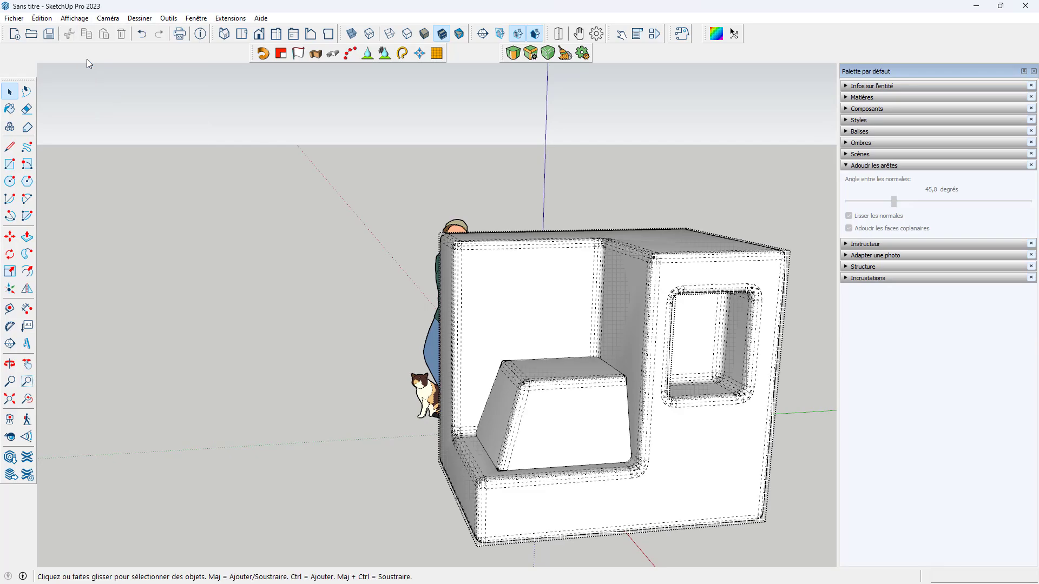
{"action": "scroll", "coordinate": [725, 254], "scroll_direction": "up", "scroll_amount": 2}
{"action": "middle_click_drag", "start_coordinate": [642, 295], "coordinate": [768, 301]}
{"action": "scroll", "coordinate": [747, 297], "scroll_direction": "down", "scroll_amount": 2}
{"action": "middle_click_drag", "start_coordinate": [458, 274], "coordinate": [704, 407]}
{"action": "scroll", "coordinate": [581, 387], "scroll_direction": "up", "scroll_amount": 5}
{"action": "scroll", "coordinate": [639, 355], "scroll_direction": "down", "scroll_amount": 5}
{"action": "middle_click_drag", "start_coordinate": [566, 388], "coordinate": [500, 360]}
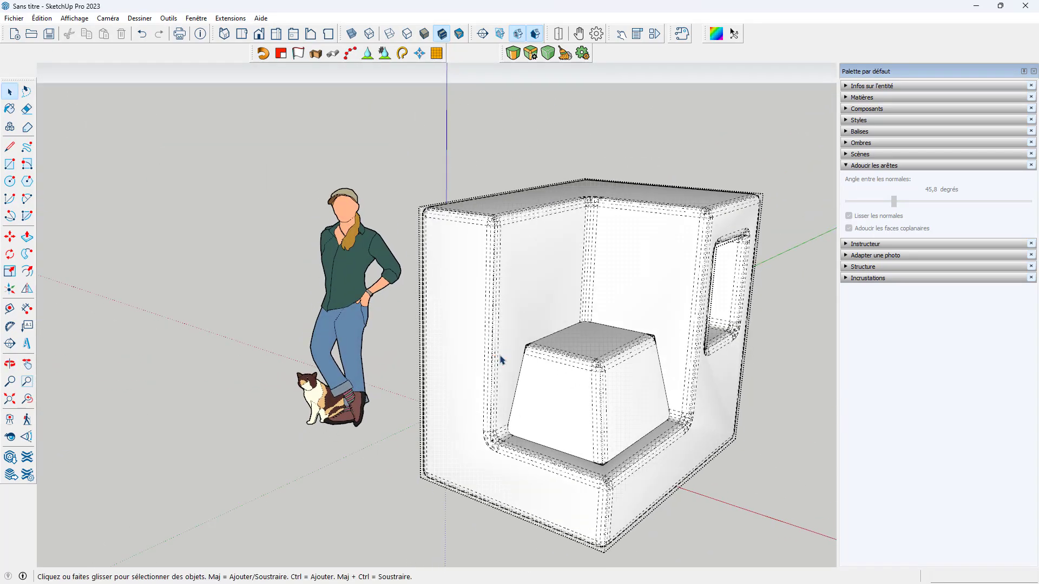
{"action": "scroll", "coordinate": [595, 379], "scroll_direction": "down", "scroll_amount": 3}
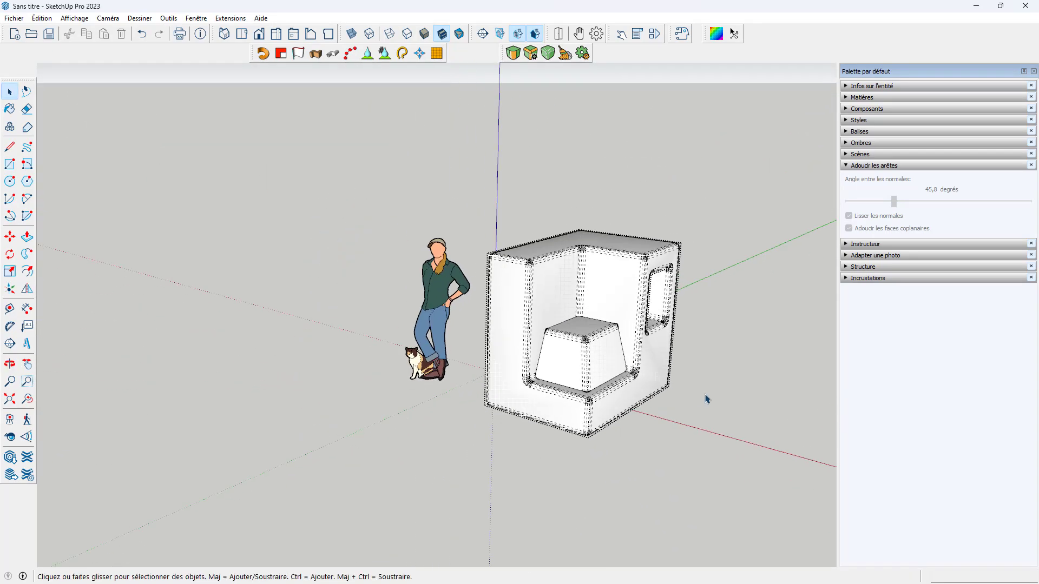
Step: Turn hidden geometry off and delete the beveled box group
{"action": "left_click", "coordinate": [74, 18]}
{"action": "left_click", "coordinate": [96, 60]}
{"action": "left_click", "coordinate": [501, 272]}
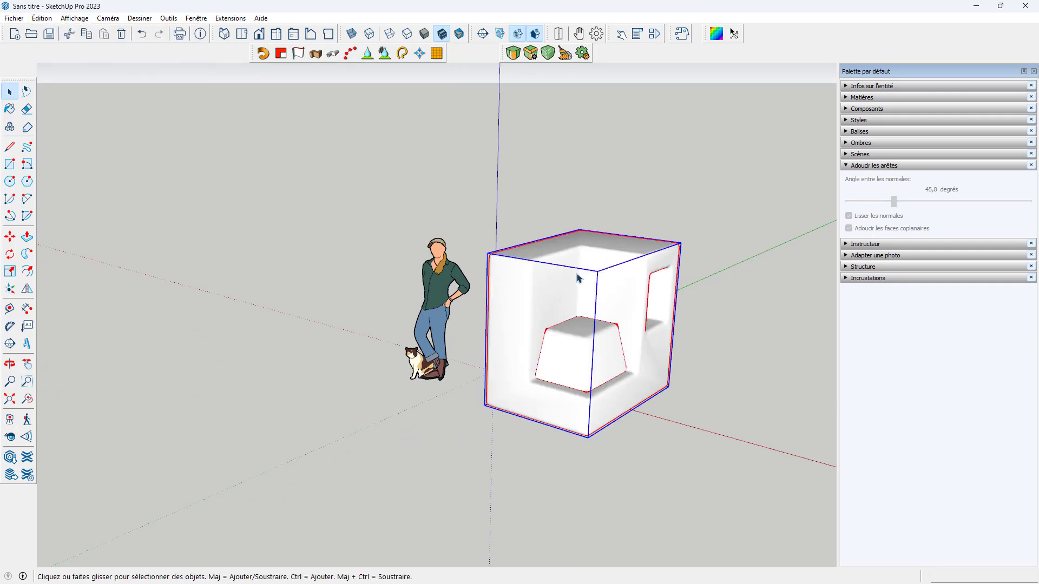
{"action": "key", "text": "Delete"}
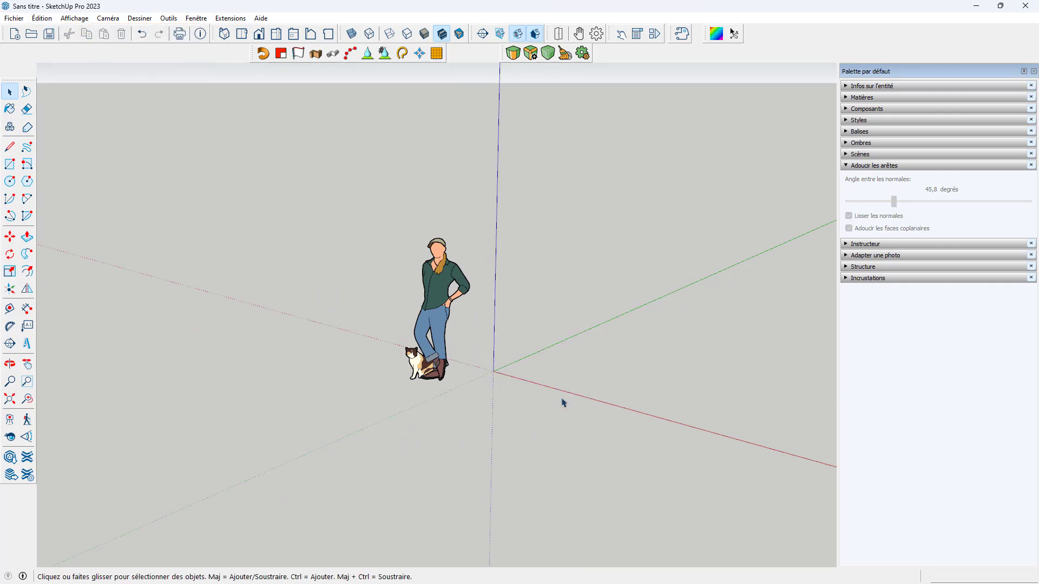
{"action": "scroll", "coordinate": [532, 372], "scroll_direction": "up", "scroll_amount": 3}
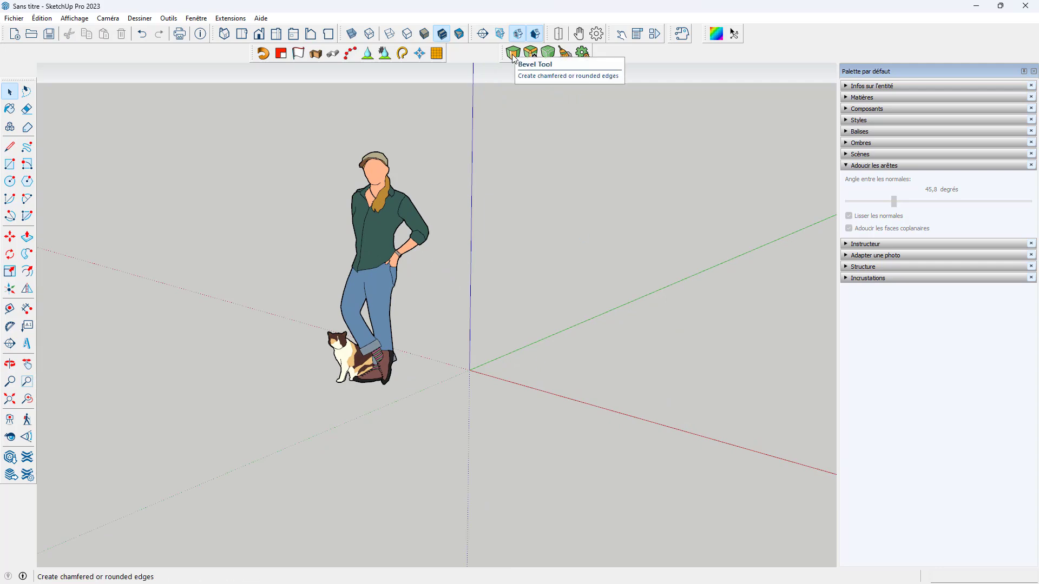
{"action": "scroll", "coordinate": [570, 387], "scroll_direction": "down", "scroll_amount": 3}
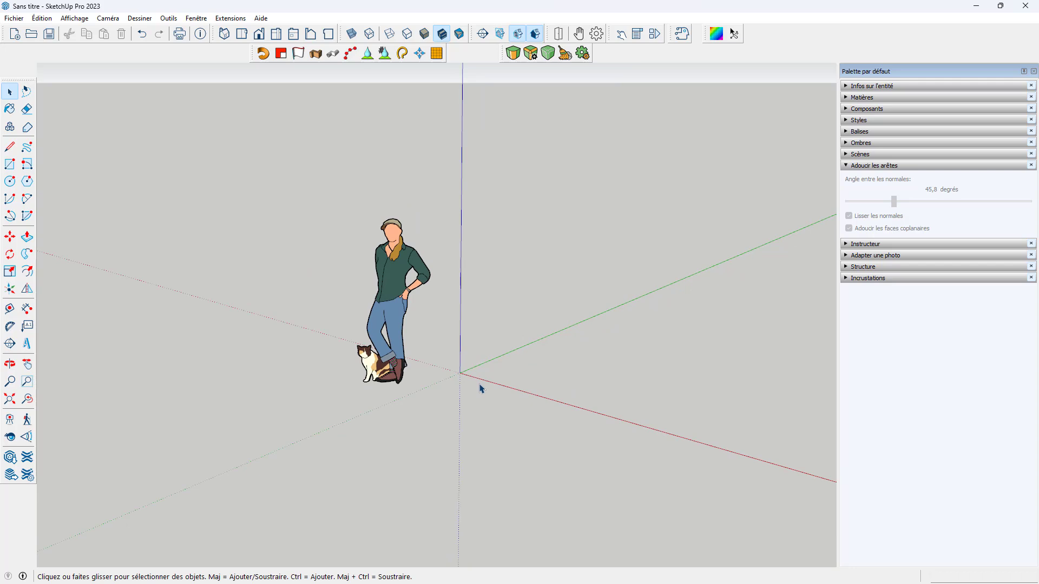
{"action": "key", "text": "r"}
{"action": "left_click", "coordinate": [576, 398]}
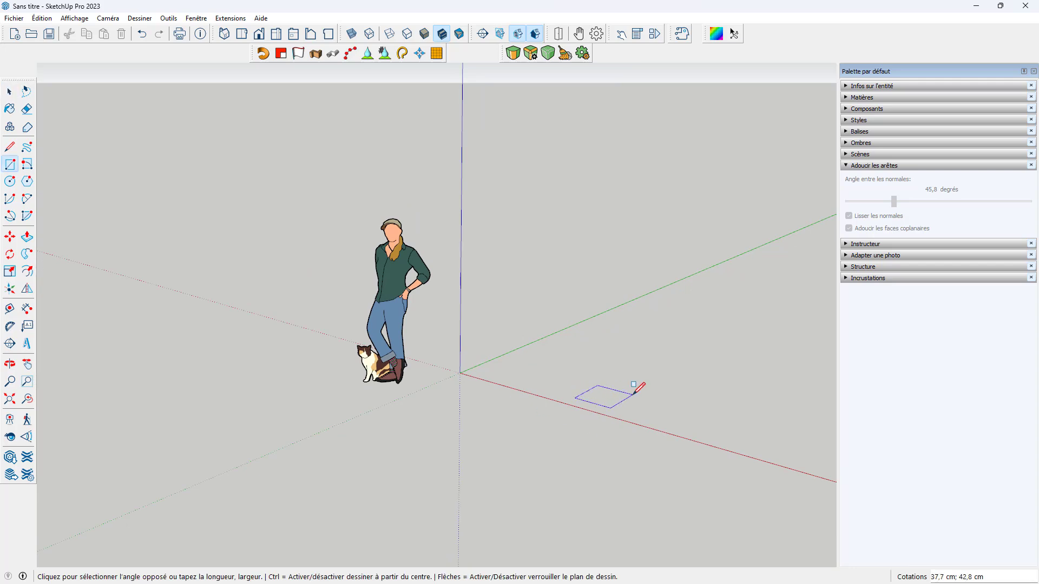
{"action": "key", "text": "ctrl+z"}
{"action": "key", "text": "space"}
{"action": "key", "text": "Delete"}
Step: Draw a circle on the ground between the red and green axes
{"action": "key", "text": "c"}
{"action": "left_click", "coordinate": [589, 371]}
{"action": "left_click", "coordinate": [650, 360]}
{"action": "middle_click_drag", "start_coordinate": [650, 360], "coordinate": [570, 451]}
{"action": "scroll", "coordinate": [595, 354], "scroll_direction": "up", "scroll_amount": 5}
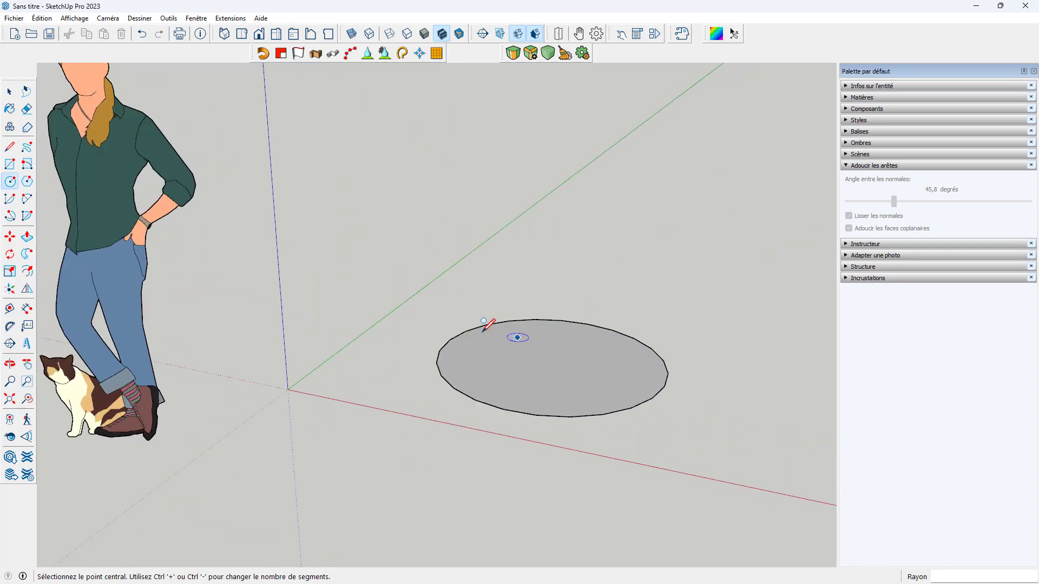
Step: Offset the circle's edge inward to create a smaller concentric circle
{"action": "key", "text": "f"}
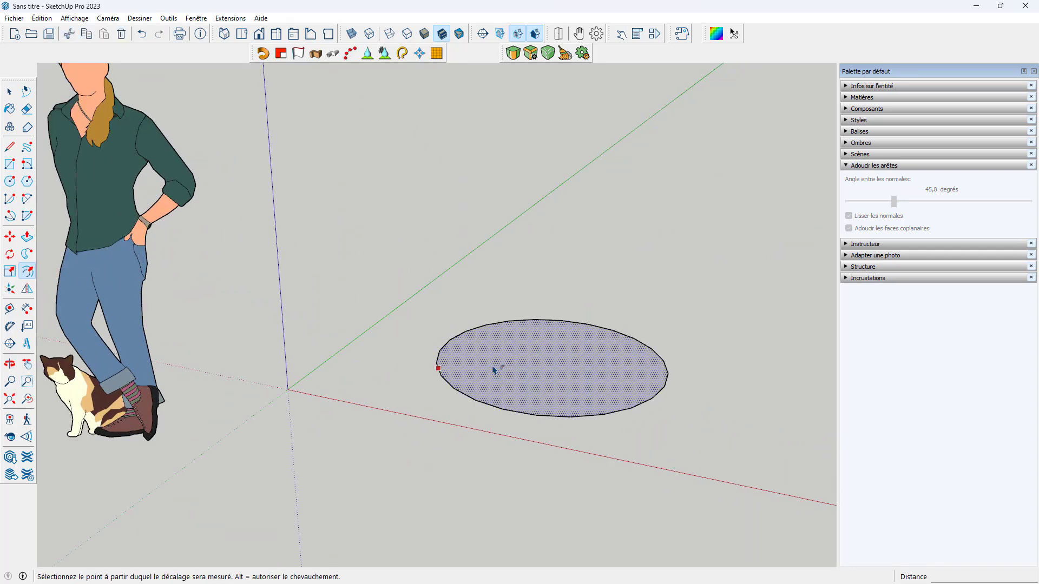
{"action": "left_click", "coordinate": [496, 370]}
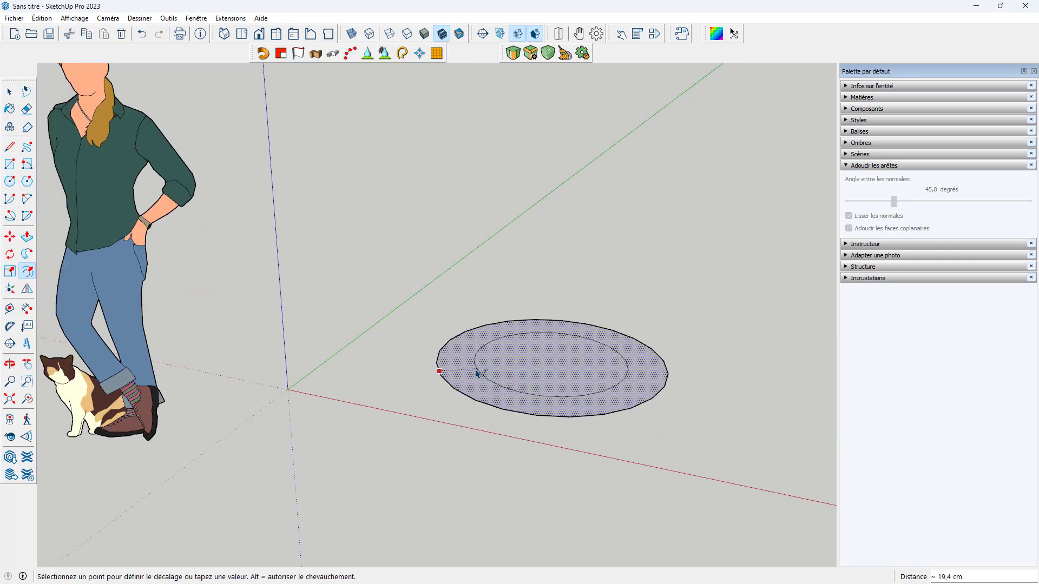
{"action": "left_click", "coordinate": [419, 423]}
{"action": "scroll", "coordinate": [343, 362], "scroll_direction": "down", "scroll_amount": 2}
{"action": "scroll", "coordinate": [435, 341], "scroll_direction": "up", "scroll_amount": 4}
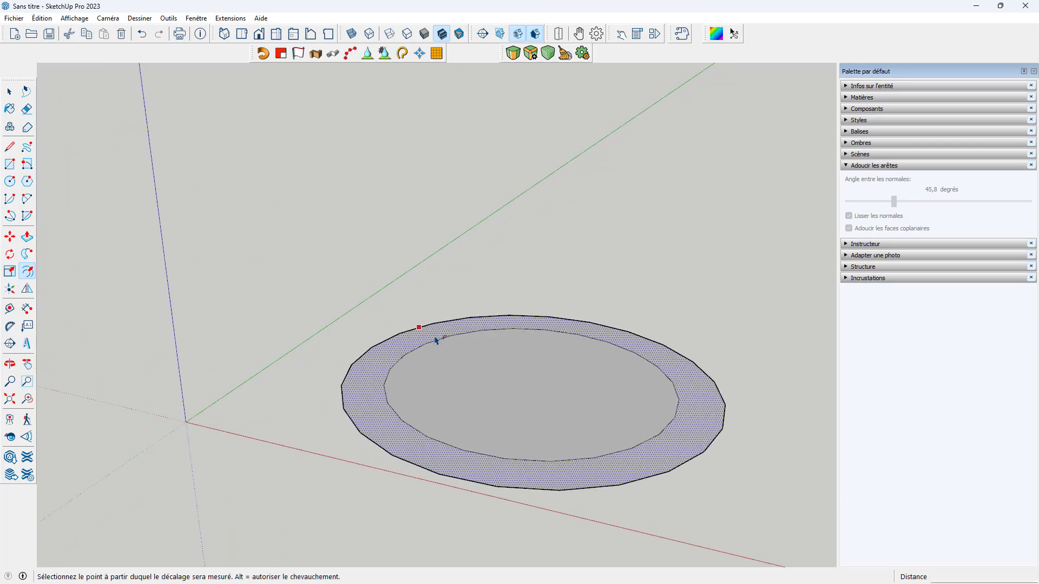
Step: Raise the inner circle about 79.9 cm with Push/Pull to form a cylinder inside the flat ring
{"action": "scroll", "coordinate": [436, 341], "scroll_direction": "down", "scroll_amount": 3}
{"action": "key", "text": "p"}
{"action": "left_click", "coordinate": [503, 370]}
{"action": "left_click", "coordinate": [499, 249]}
{"action": "scroll", "coordinate": [639, 433], "scroll_direction": "down", "scroll_amount": 3}
{"action": "middle_click_drag", "start_coordinate": [668, 455], "coordinate": [563, 367]}
{"action": "scroll", "coordinate": [595, 428], "scroll_direction": "up", "scroll_amount": 3}
{"action": "scroll", "coordinate": [595, 428], "scroll_direction": "up", "scroll_amount": 3}
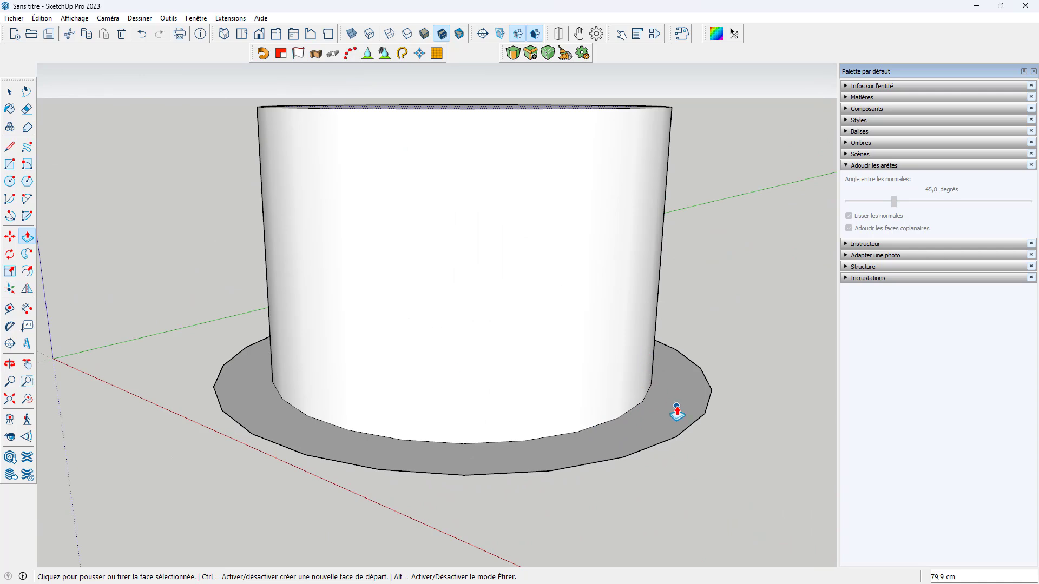
{"action": "scroll", "coordinate": [637, 414], "scroll_direction": "up", "scroll_amount": 1}
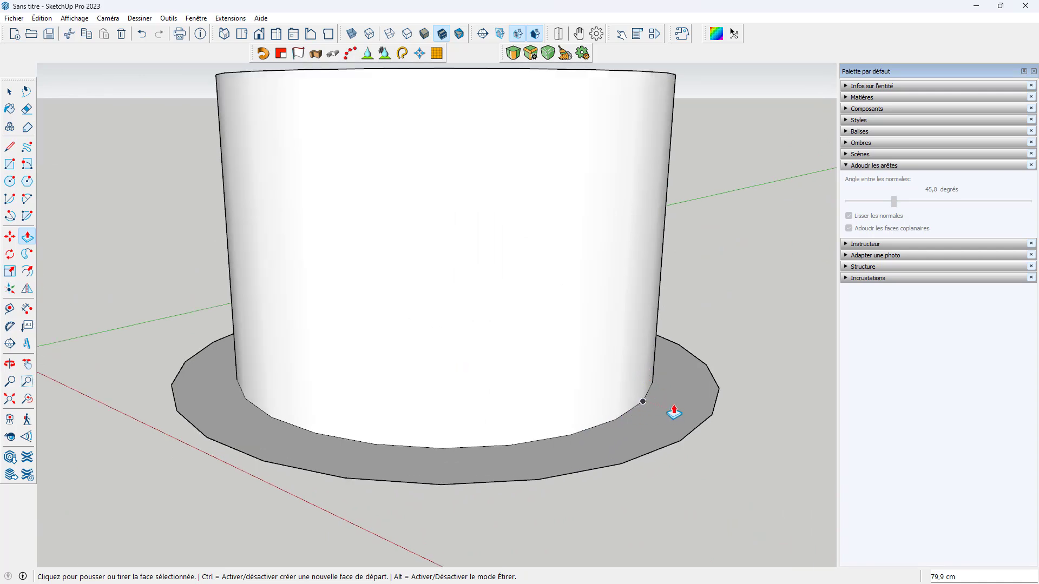
{"action": "left_click", "coordinate": [512, 54]}
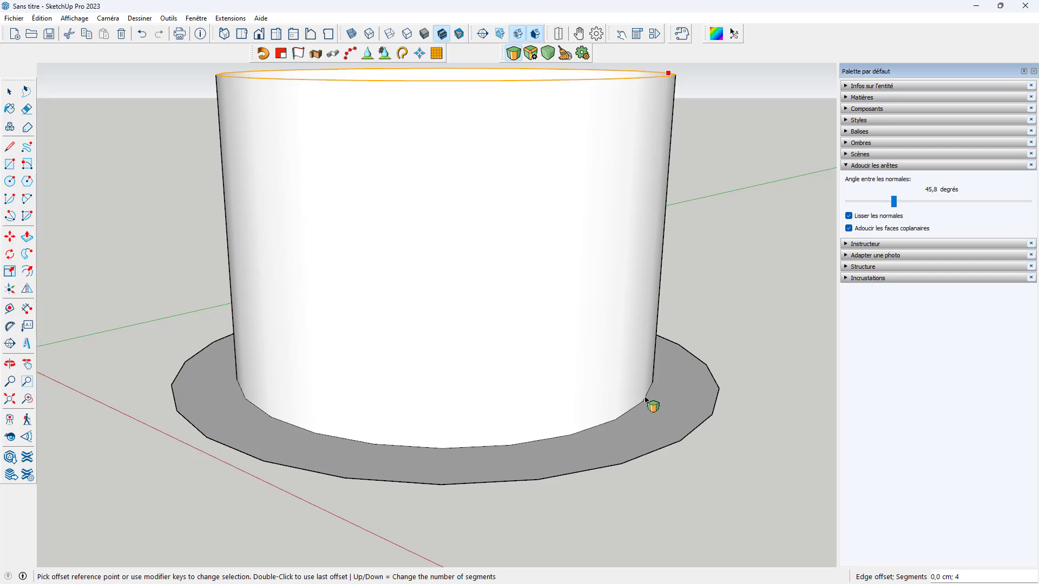
{"action": "scroll", "coordinate": [645, 400], "scroll_direction": "up", "scroll_amount": 4}
{"action": "scroll", "coordinate": [675, 407], "scroll_direction": "down", "scroll_amount": 4}
{"action": "scroll", "coordinate": [676, 413], "scroll_direction": "up", "scroll_amount": 2}
{"action": "scroll", "coordinate": [676, 414], "scroll_direction": "down", "scroll_amount": 2}
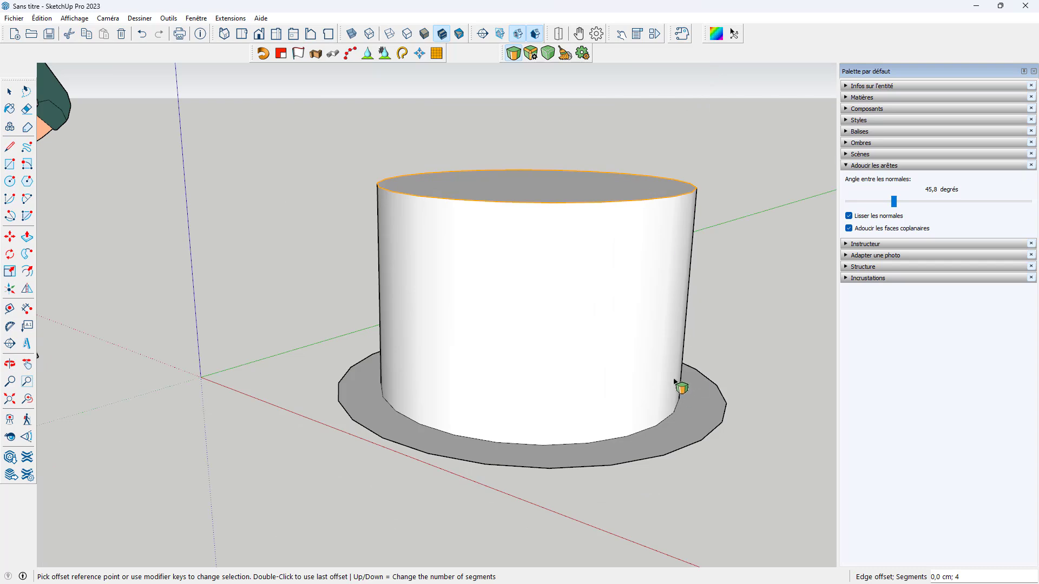
{"action": "key", "text": "space"}
{"action": "left_click", "coordinate": [719, 308]}
Step: Try to bevel the circular edge where the cylinder meets the flat ring, using 4 segments
{"action": "scroll", "coordinate": [667, 420], "scroll_direction": "up", "scroll_amount": 3}
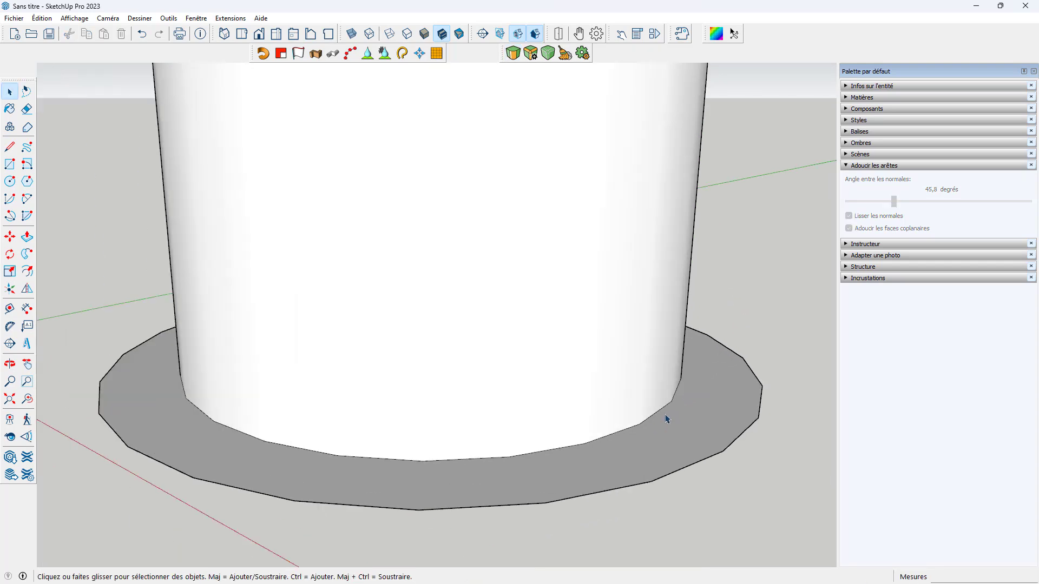
{"action": "left_click", "coordinate": [666, 410]}
{"action": "left_click", "coordinate": [513, 53]}
{"action": "left_click", "coordinate": [672, 403]}
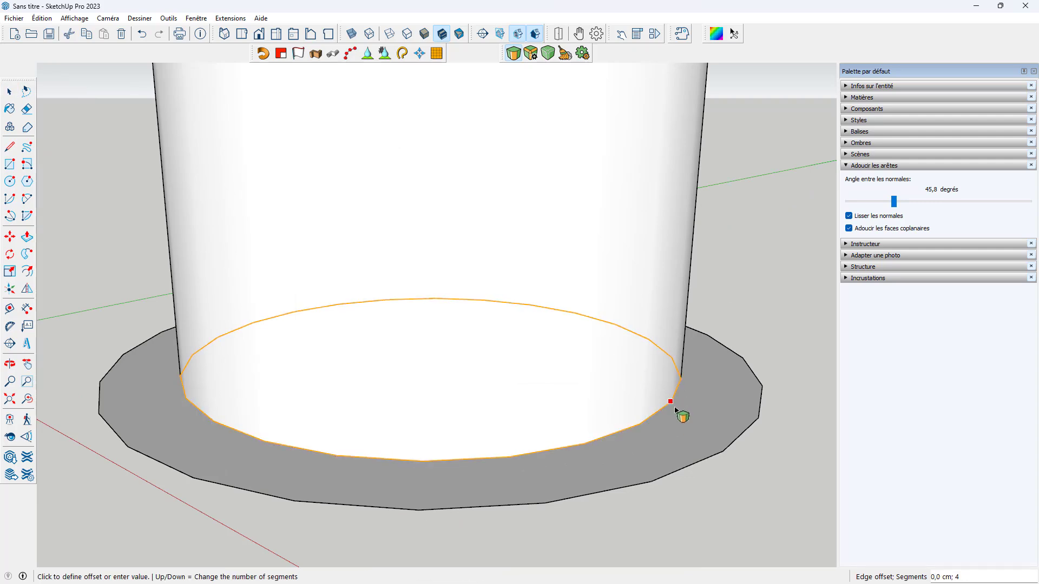
{"action": "left_click", "coordinate": [675, 372]}
Step: Show hidden geometry and bevel the edge between cylinder and ring with an offset of about 7.2 cm and 4 segments
{"action": "middle_click_drag", "start_coordinate": [695, 487], "coordinate": [561, 474]}
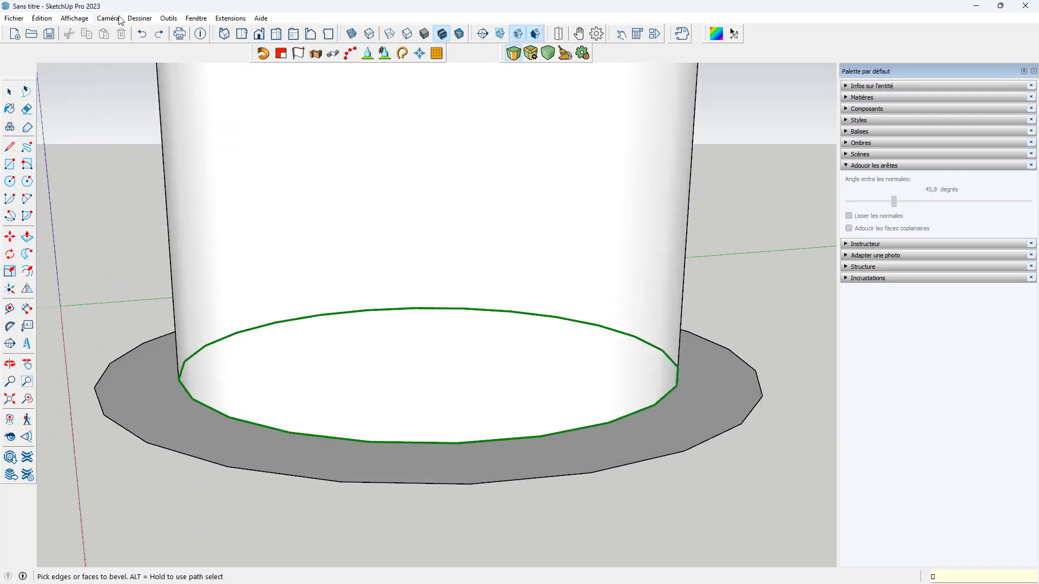
{"action": "left_click", "coordinate": [74, 18]}
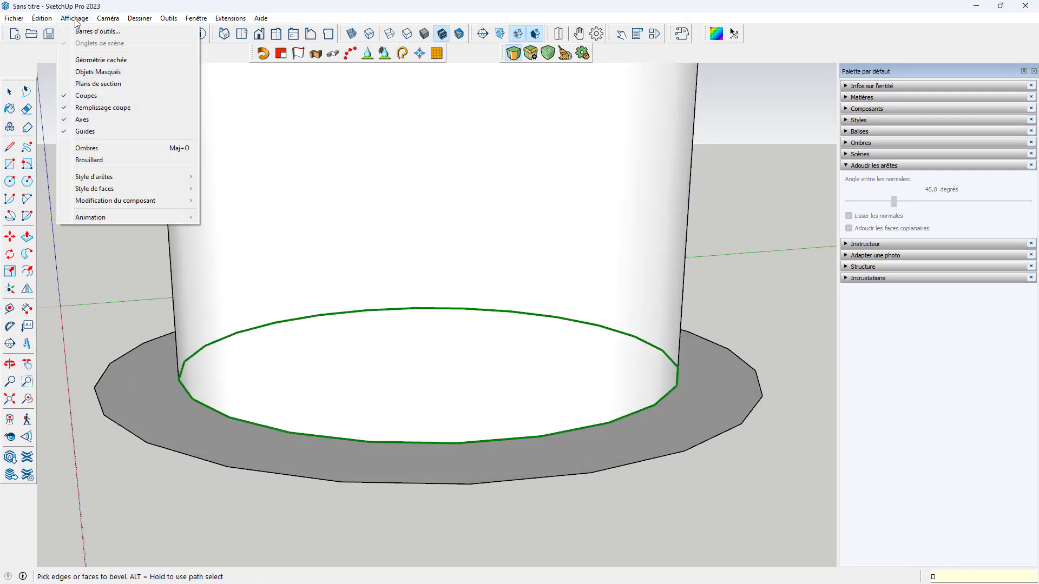
{"action": "left_click", "coordinate": [86, 60]}
{"action": "left_click", "coordinate": [675, 400]}
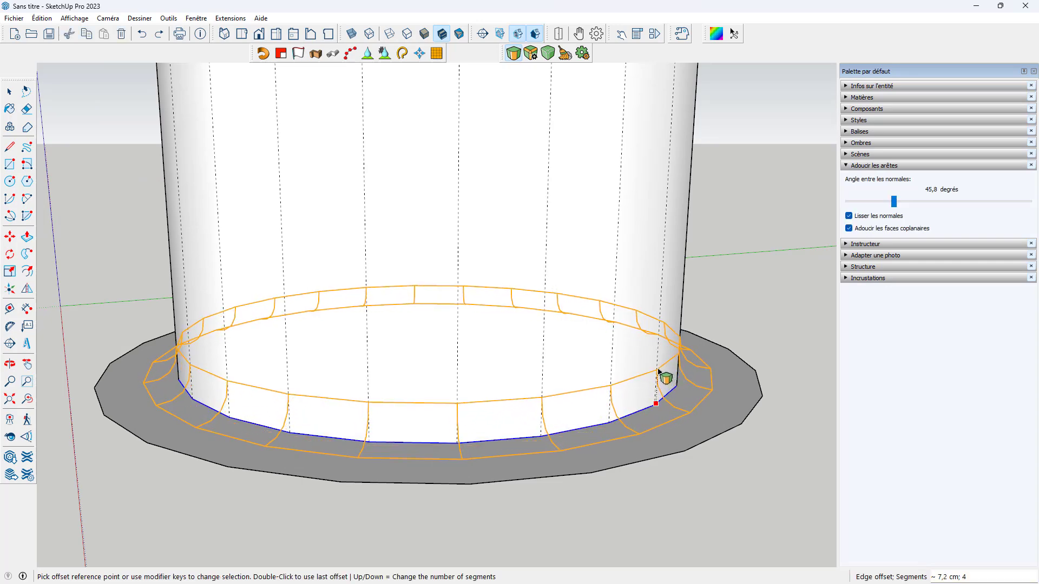
{"action": "left_click", "coordinate": [657, 370]}
{"action": "scroll", "coordinate": [667, 390], "scroll_direction": "up", "scroll_amount": 5}
{"action": "middle_click_drag", "start_coordinate": [672, 401], "coordinate": [721, 379]}
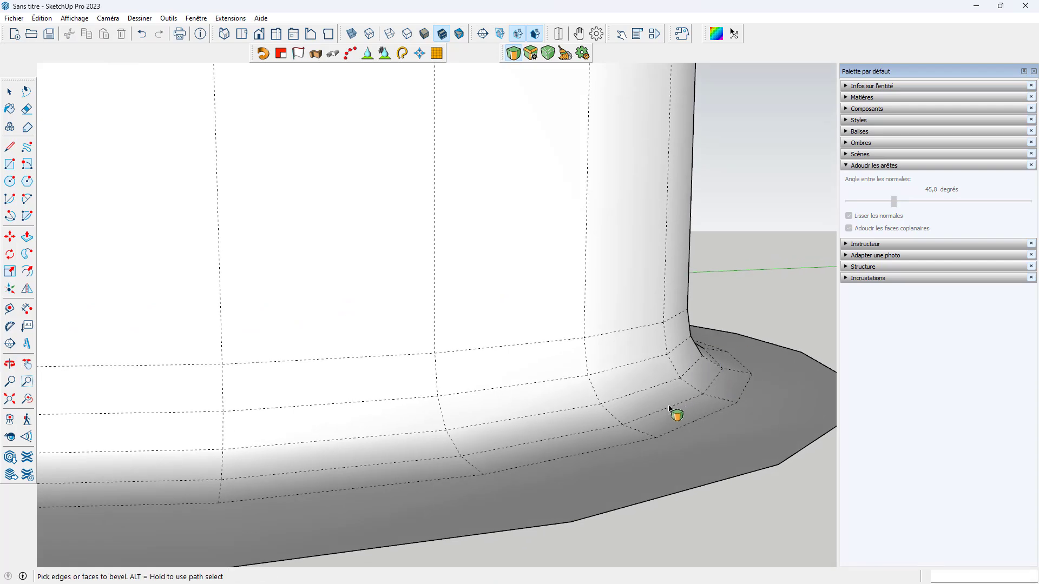
Step: Offset the edge of the cylinder's top face inward by about 4.0 cm
{"action": "scroll", "coordinate": [675, 424], "scroll_direction": "down", "scroll_amount": 8}
{"action": "middle_click_drag", "start_coordinate": [681, 431], "coordinate": [638, 443]}
{"action": "scroll", "coordinate": [634, 454], "scroll_direction": "up", "scroll_amount": 2}
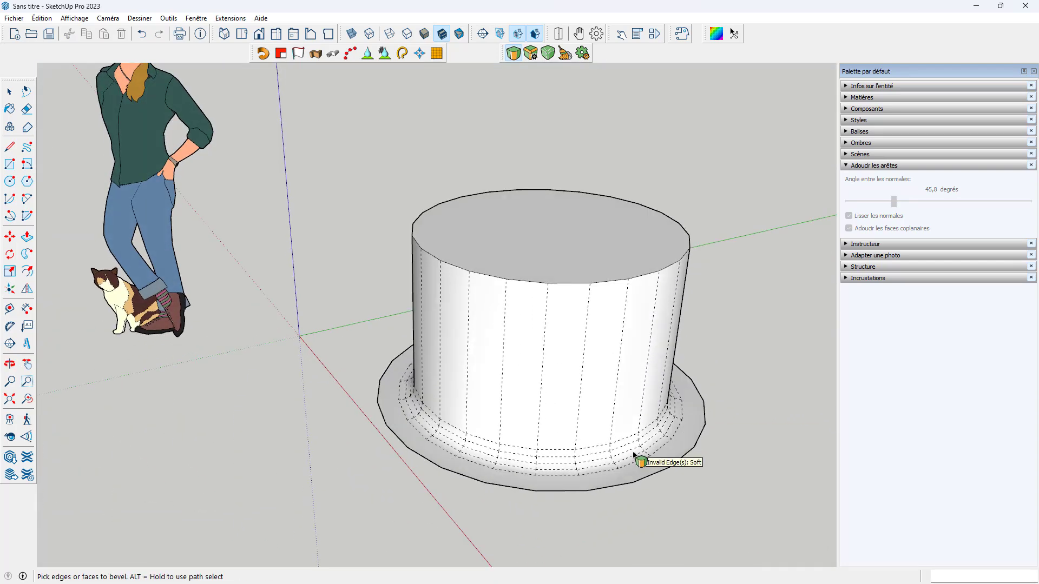
{"action": "key", "text": "f"}
{"action": "left_click", "coordinate": [570, 283]}
{"action": "left_click", "coordinate": [516, 277]}
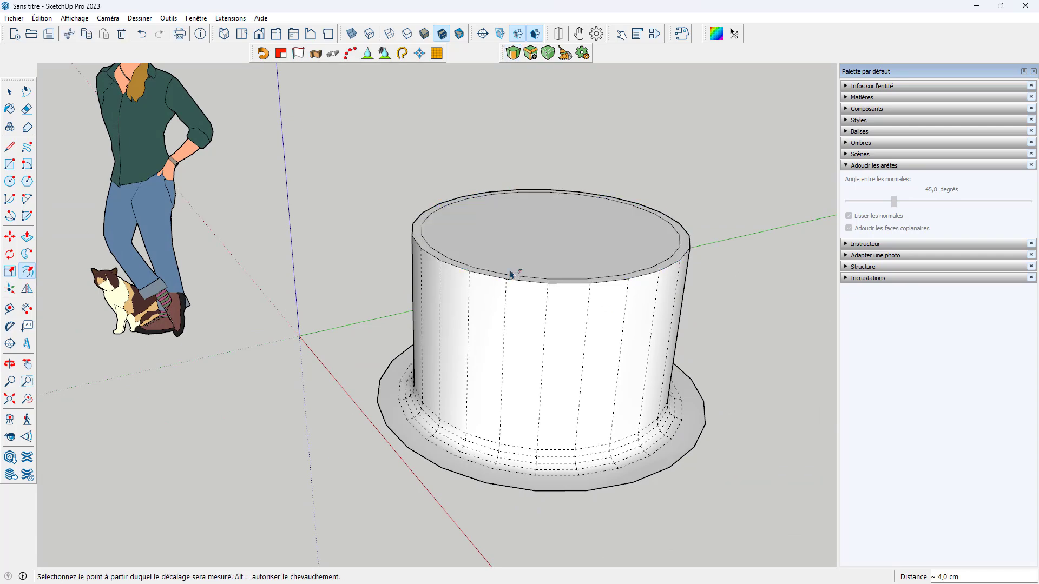
{"action": "key", "text": "space"}
Step: Push the inner circle of the cylinder's top face down to form a shallow recess with a thin rim
{"action": "scroll", "coordinate": [513, 231], "scroll_direction": "up", "scroll_amount": 2}
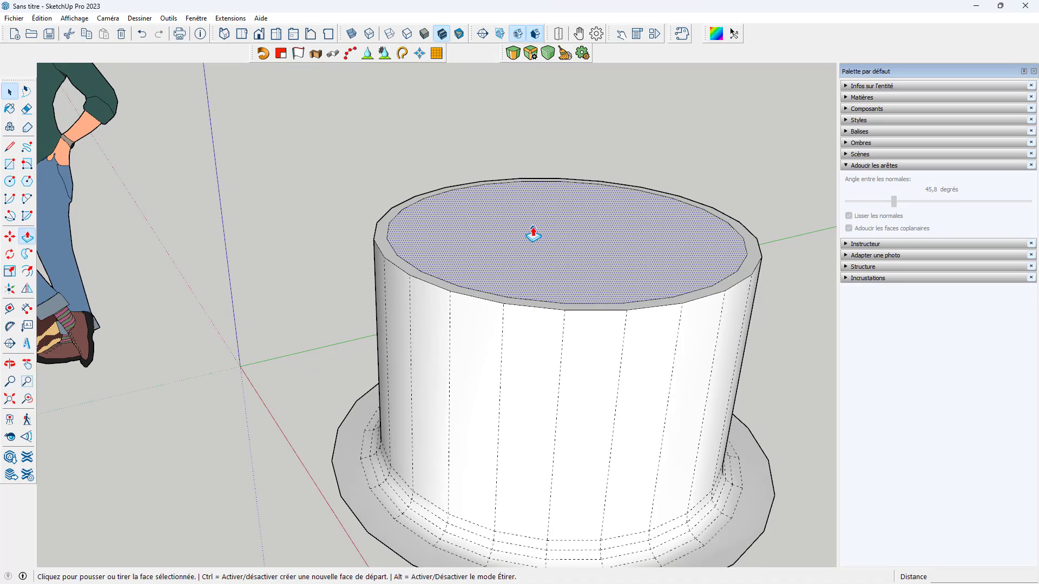
{"action": "key", "text": "p"}
{"action": "left_click", "coordinate": [529, 229]}
{"action": "left_click", "coordinate": [529, 255]}
{"action": "middle_click_drag", "start_coordinate": [532, 255], "coordinate": [597, 294]}
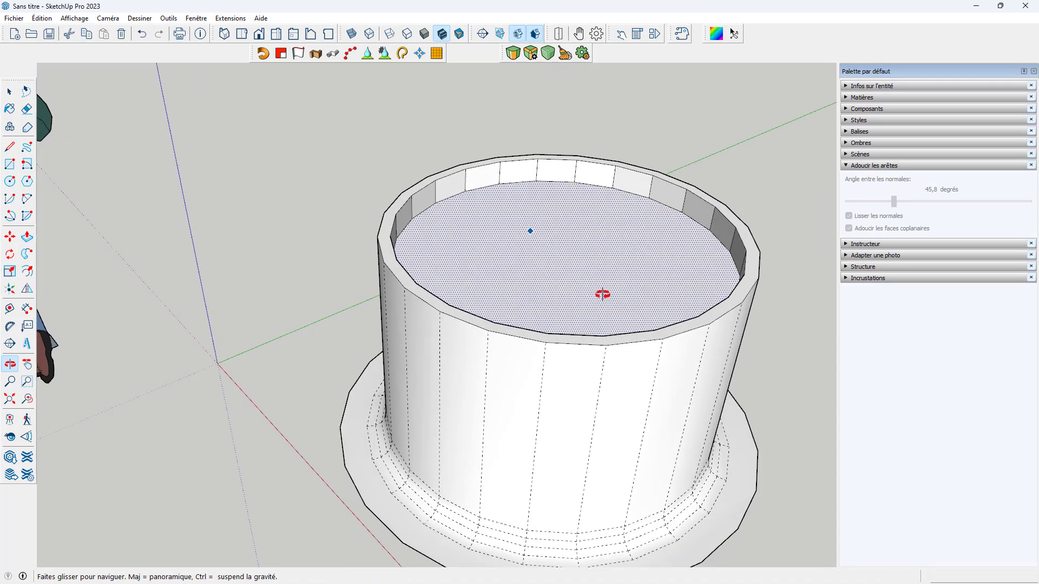
Step: Bevel the edge where the recess floor meets its side wall with an offset of about 3.0 cm and 4 segments
{"action": "scroll", "coordinate": [747, 285], "scroll_direction": "up", "scroll_amount": 4}
{"action": "middle_click_drag", "start_coordinate": [753, 288], "coordinate": [768, 243]}
{"action": "scroll", "coordinate": [749, 250], "scroll_direction": "down", "scroll_amount": 2}
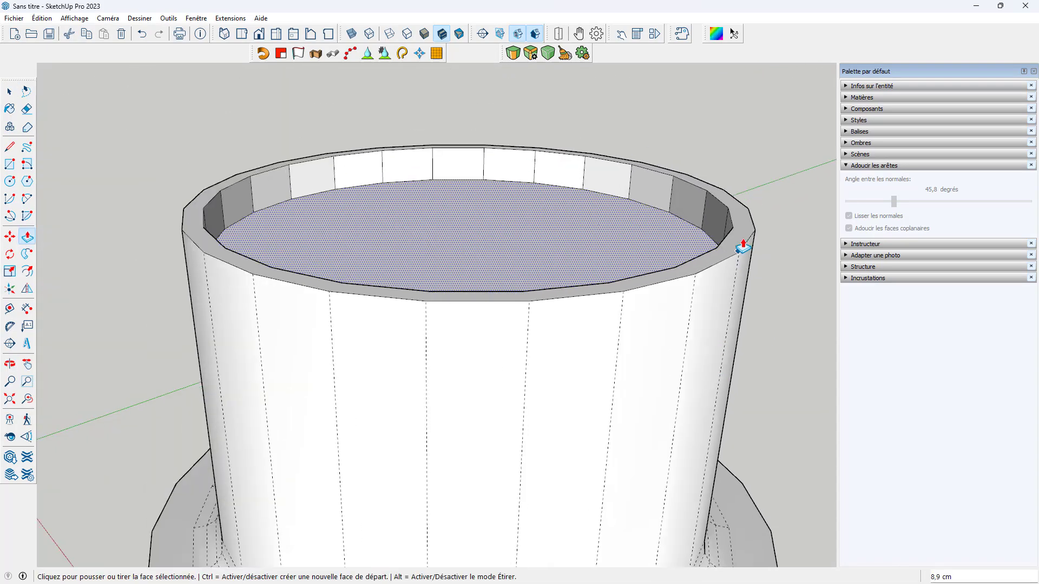
{"action": "scroll", "coordinate": [740, 253], "scroll_direction": "up", "scroll_amount": 2}
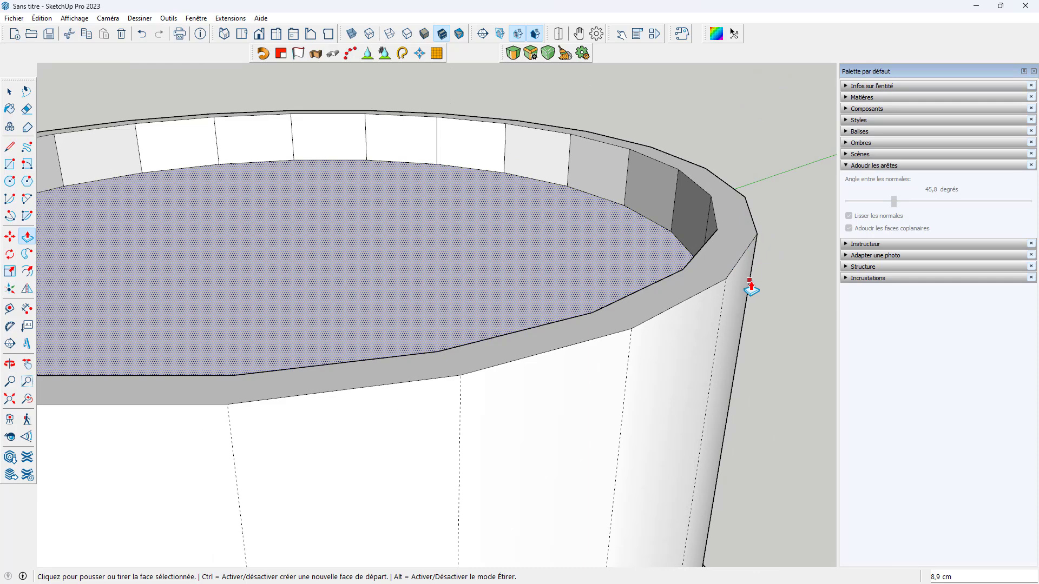
{"action": "left_click", "coordinate": [513, 53]}
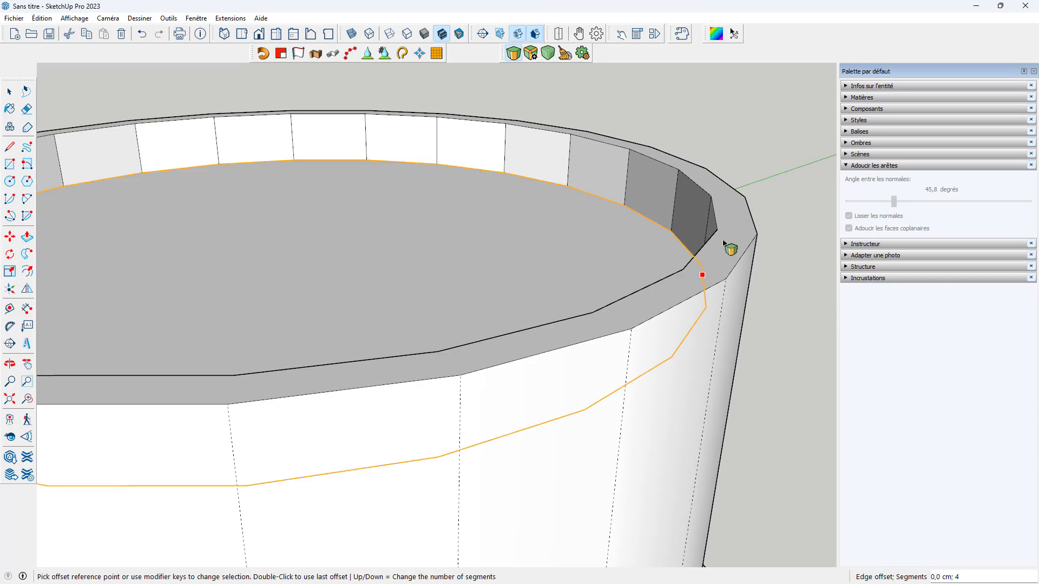
{"action": "left_click", "coordinate": [643, 214]}
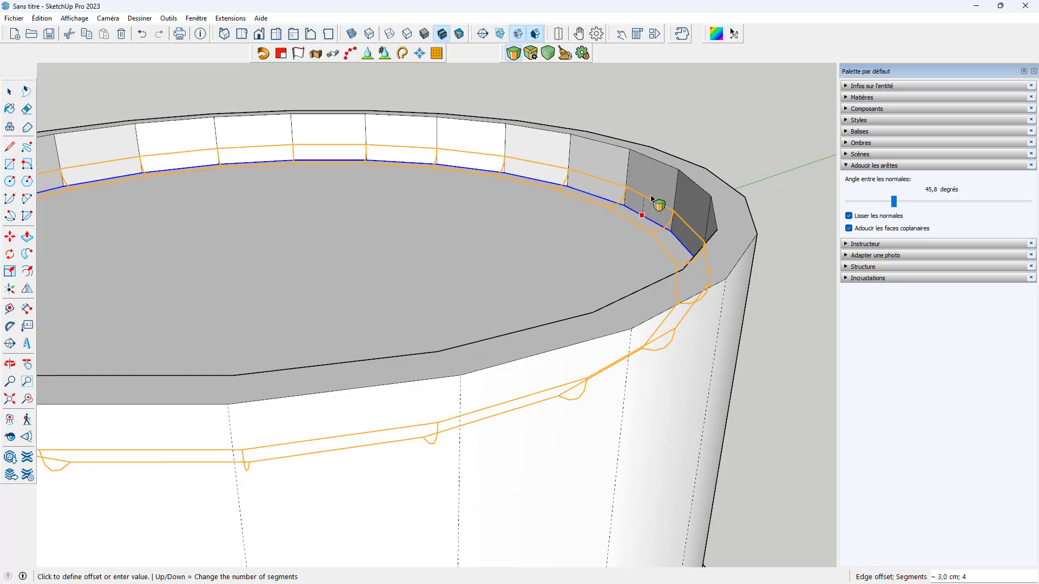
{"action": "left_click", "coordinate": [653, 205]}
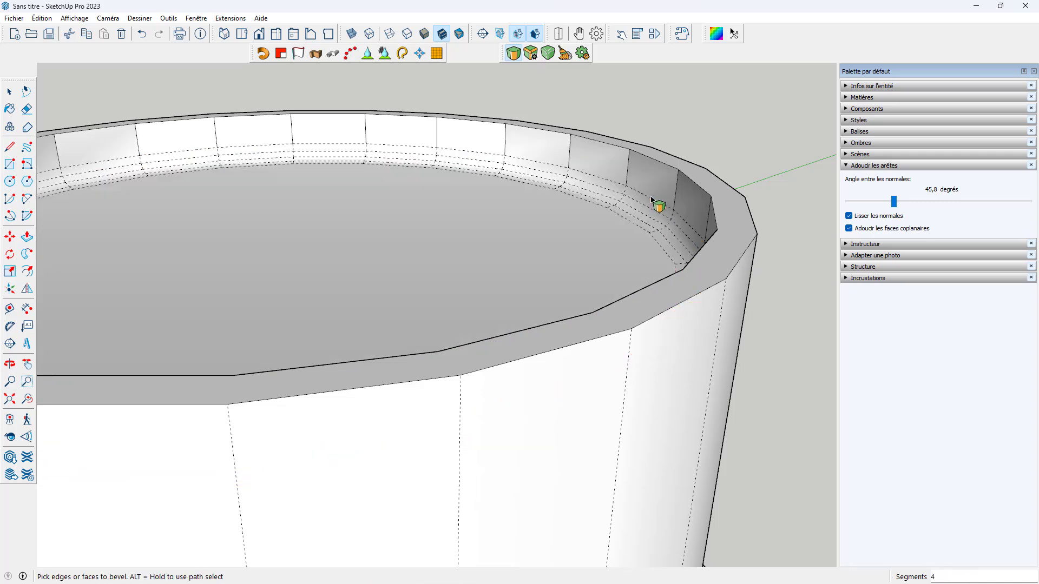
Step: Bevel the outer top edge of the cylinder's rim, reusing the last offset with 4 segments
{"action": "left_click", "coordinate": [714, 287]}
{"action": "double_click", "coordinate": [718, 295]}
{"action": "middle_click_drag", "start_coordinate": [671, 291], "coordinate": [768, 268]}
Step: Bevel the inner top edge of the cylinder's rim with an offset of about 1.7 cm and 4 segments
{"action": "left_click", "coordinate": [658, 252]}
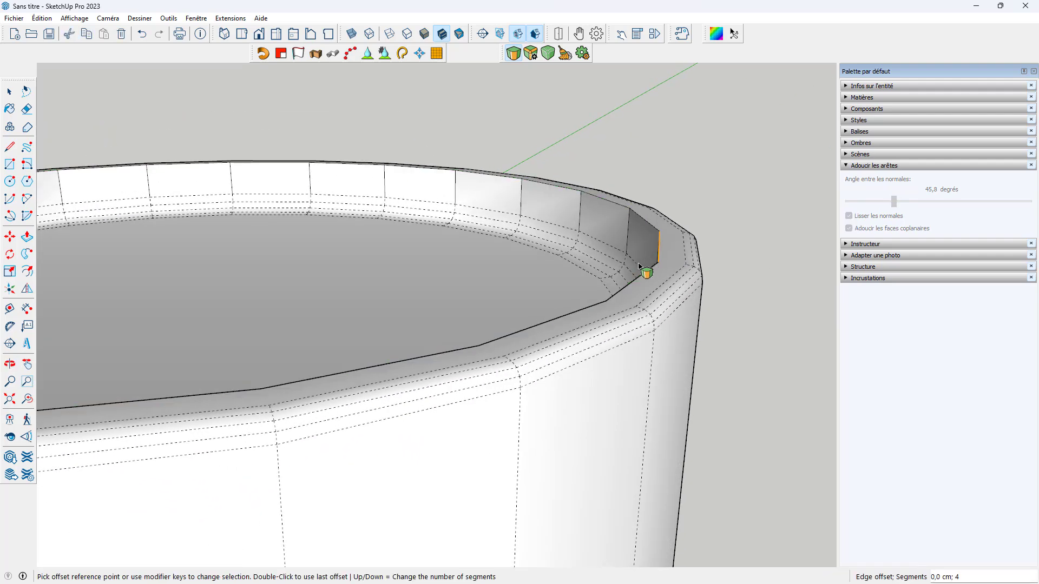
{"action": "double_click", "coordinate": [671, 250]}
{"action": "middle_click_drag", "start_coordinate": [671, 252], "coordinate": [670, 306]}
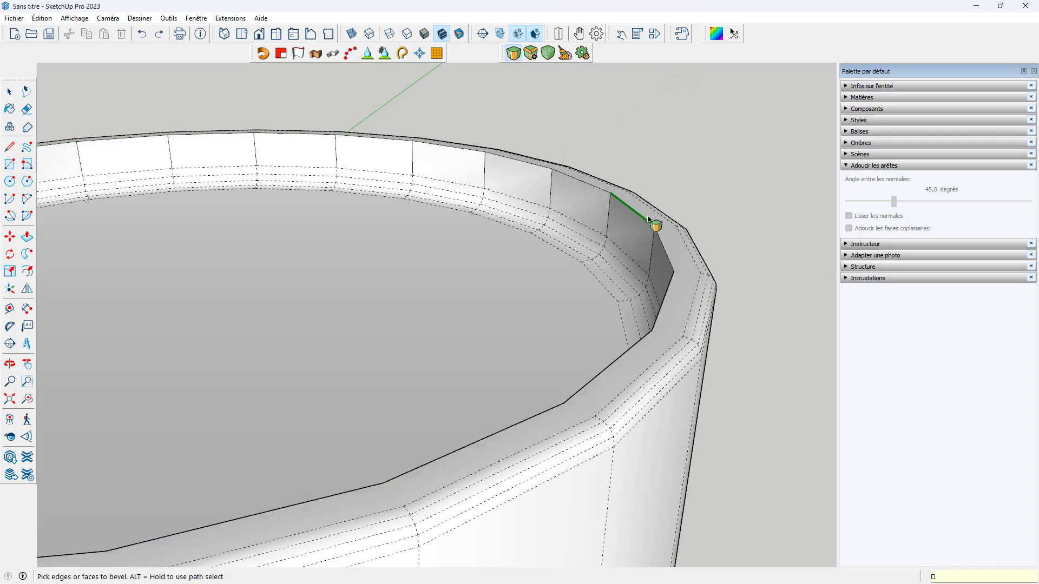
{"action": "middle_click_drag", "start_coordinate": [660, 233], "coordinate": [658, 297]}
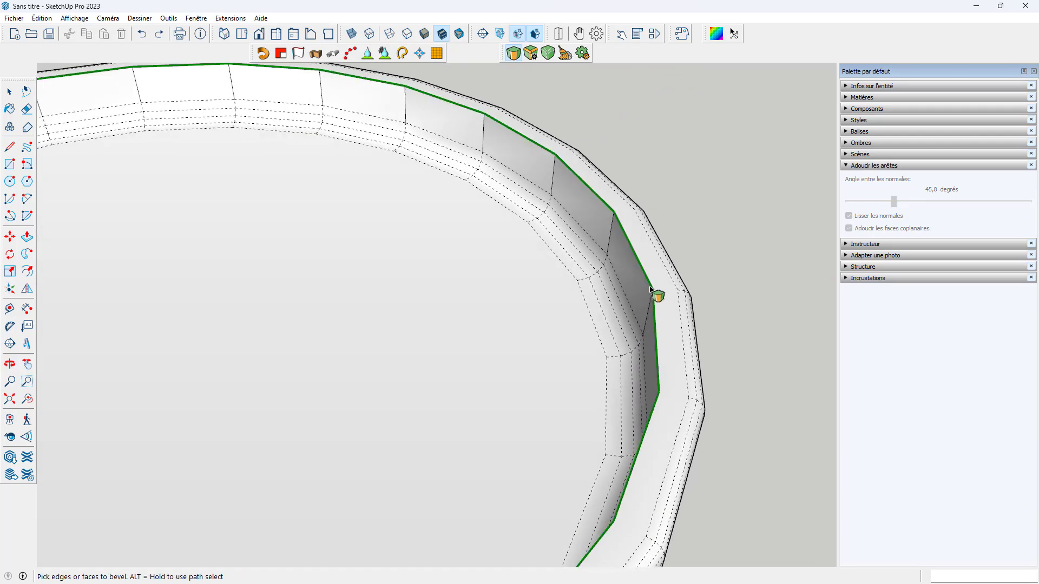
{"action": "left_click", "coordinate": [657, 281]}
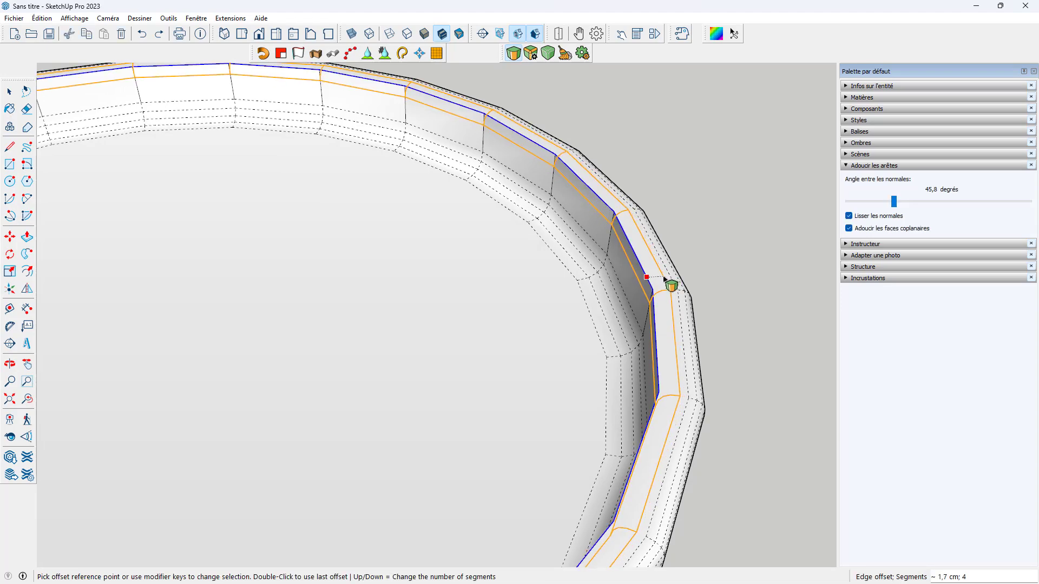
{"action": "left_click", "coordinate": [665, 279]}
{"action": "scroll", "coordinate": [685, 317], "scroll_direction": "down", "scroll_amount": 4}
{"action": "middle_click_drag", "start_coordinate": [714, 344], "coordinate": [644, 252]}
{"action": "scroll", "coordinate": [654, 254], "scroll_direction": "down", "scroll_amount": 2}
{"action": "scroll", "coordinate": [676, 320], "scroll_direction": "down", "scroll_amount": 5}
{"action": "middle_click_drag", "start_coordinate": [688, 350], "coordinate": [598, 412]}
{"action": "scroll", "coordinate": [614, 359], "scroll_direction": "down", "scroll_amount": 3}
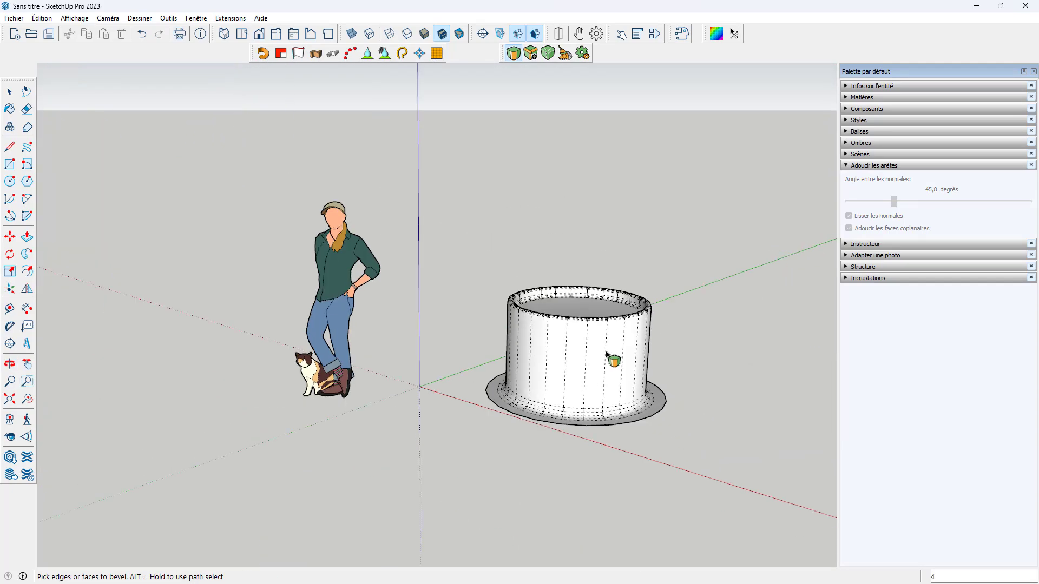
{"action": "left_click", "coordinate": [75, 19]}
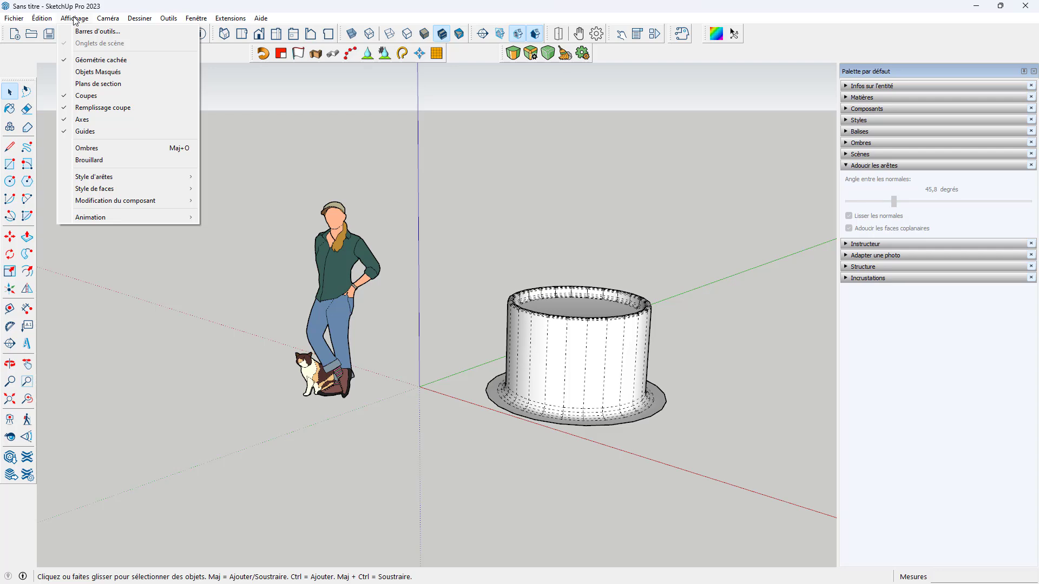
{"action": "left_click", "coordinate": [394, 155]}
{"action": "scroll", "coordinate": [571, 373], "scroll_direction": "up", "scroll_amount": 2}
{"action": "left_click", "coordinate": [578, 373]}
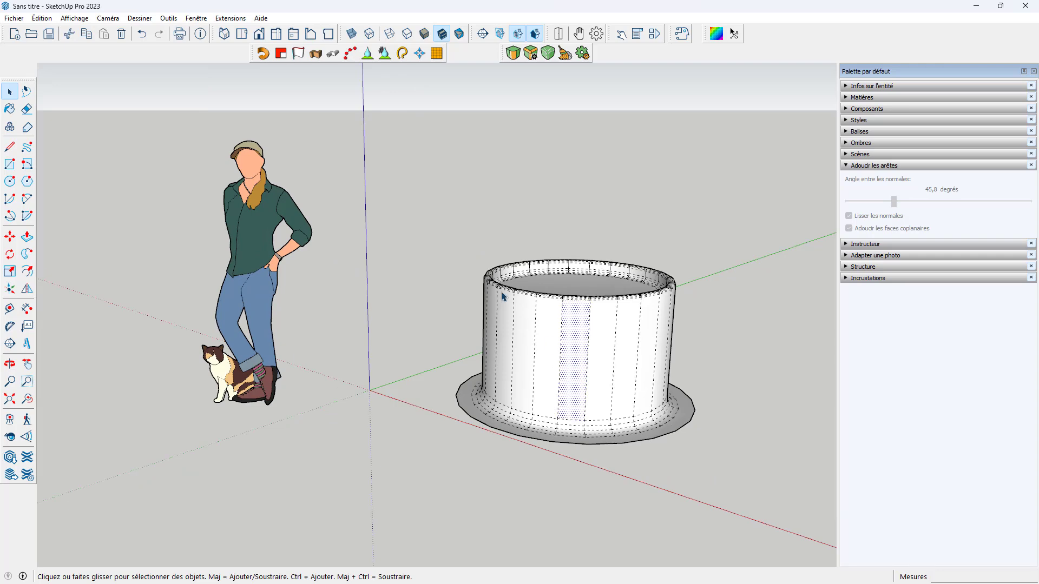
{"action": "left_click_drag", "start_coordinate": [386, 194], "coordinate": [747, 519]}
{"action": "right_click", "coordinate": [616, 333]}
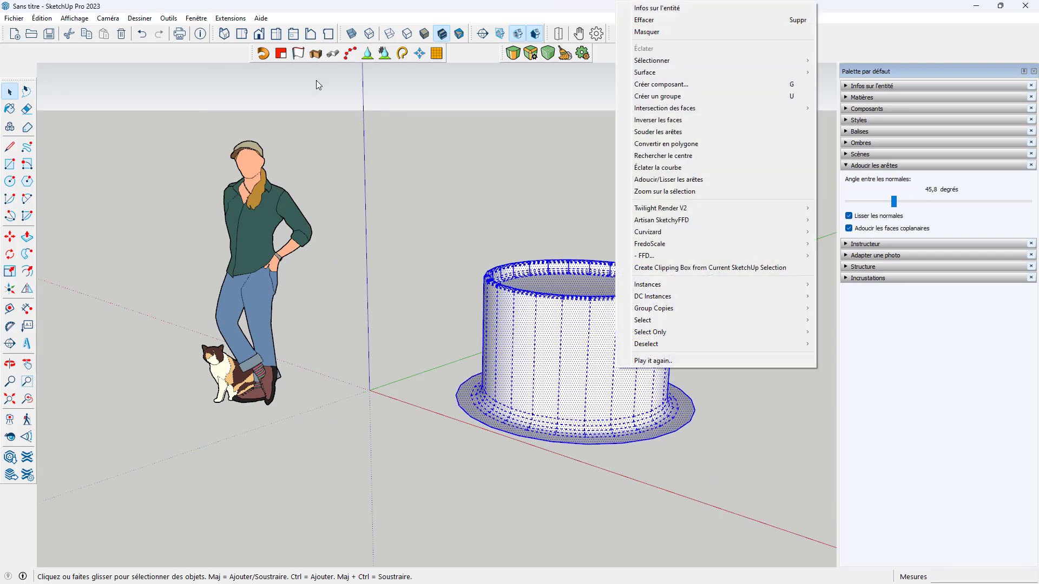
Step: Turn off the display of hidden geometry and make a group of the entire cylinder with its ring
{"action": "left_click", "coordinate": [75, 18]}
{"action": "left_click", "coordinate": [98, 59]}
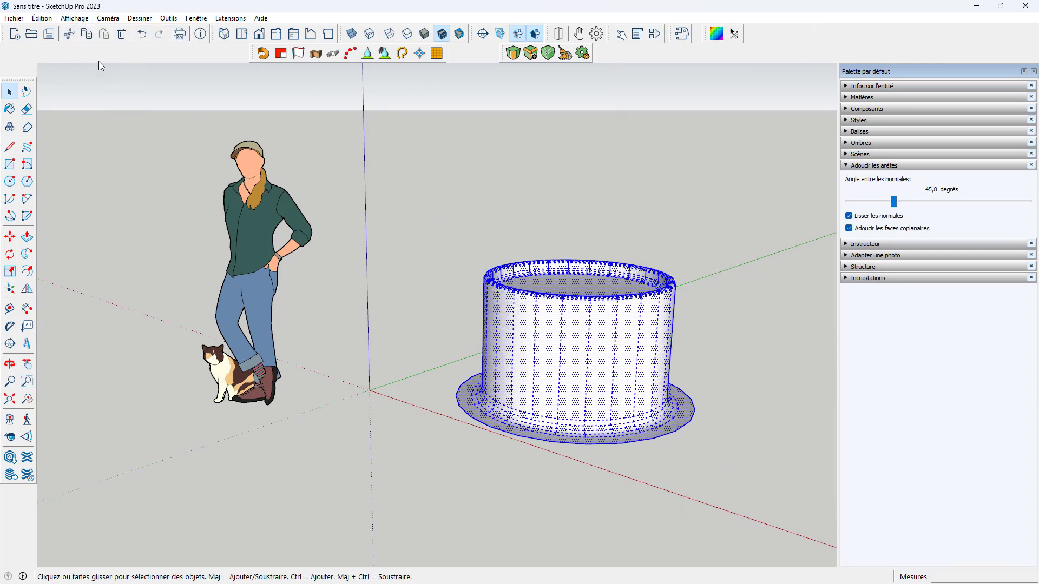
{"action": "left_click", "coordinate": [415, 281]}
{"action": "left_click_drag", "start_coordinate": [399, 192], "coordinate": [760, 530]}
{"action": "right_click", "coordinate": [618, 370]}
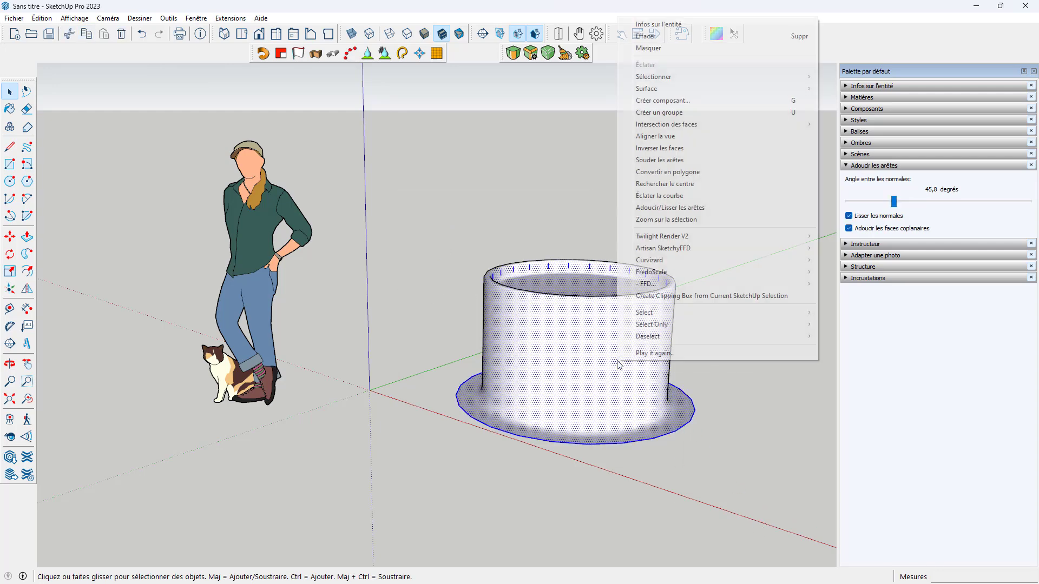
{"action": "left_click", "coordinate": [669, 113]}
{"action": "scroll", "coordinate": [534, 426], "scroll_direction": "down", "scroll_amount": 3}
{"action": "left_click", "coordinate": [560, 477]}
{"action": "middle_click_drag", "start_coordinate": [620, 399], "coordinate": [640, 411]}
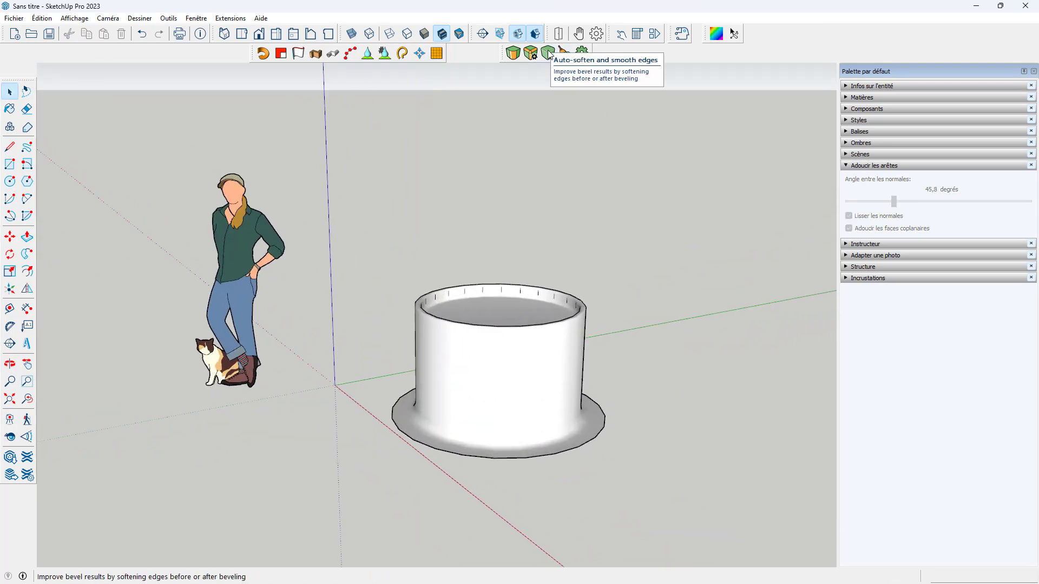
Step: Draw a rectangle on the ground beside the cylinder and extrude it up about 79.8 cm into a box
{"action": "left_click", "coordinate": [10, 163]}
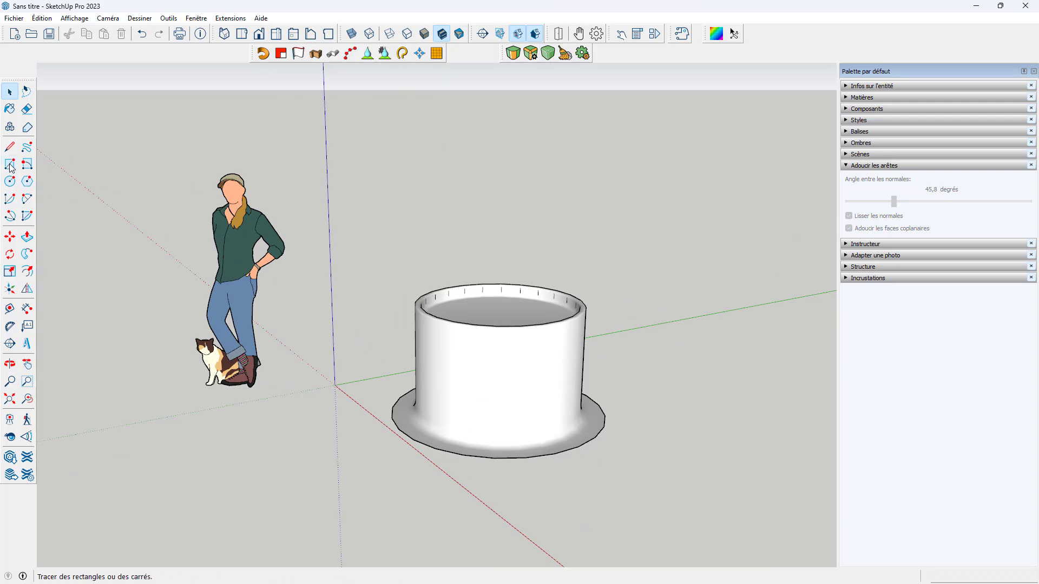
{"action": "scroll", "coordinate": [223, 290], "scroll_direction": "down", "scroll_amount": 2}
{"action": "scroll", "coordinate": [514, 400], "scroll_direction": "up", "scroll_amount": 2}
{"action": "left_click", "coordinate": [524, 397]}
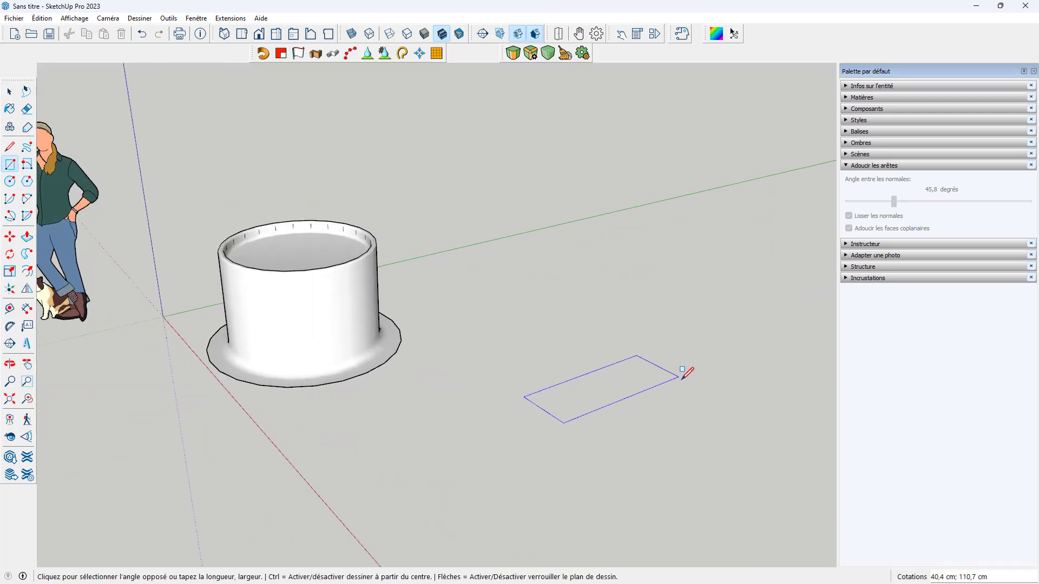
{"action": "left_click", "coordinate": [711, 390]}
{"action": "middle_click_drag", "start_coordinate": [665, 390], "coordinate": [637, 381]}
{"action": "key", "text": "p"}
{"action": "left_click", "coordinate": [637, 380]}
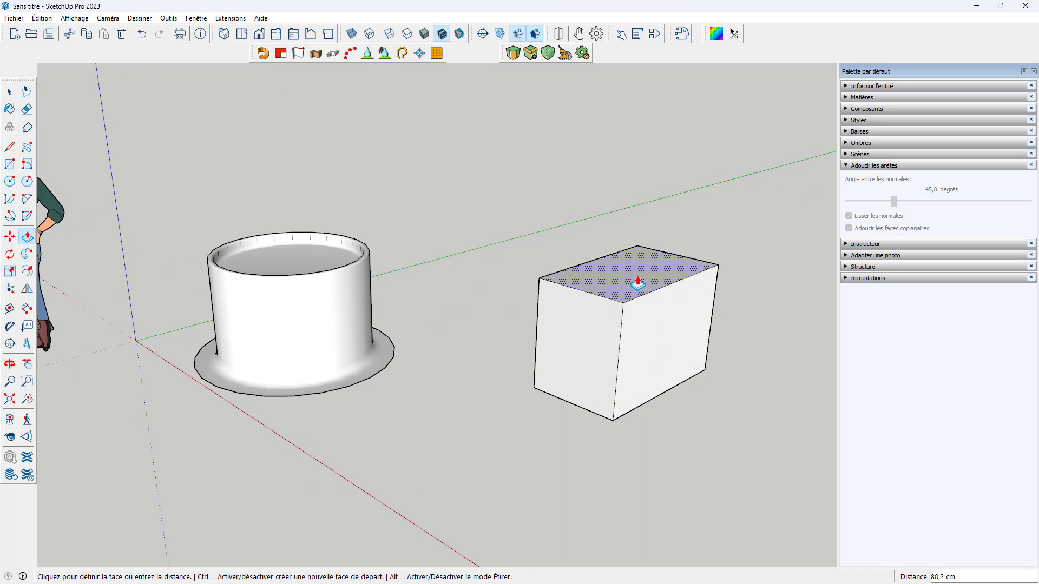
{"action": "left_click", "coordinate": [637, 280]}
Step: Bevel the long front top edge of the box with the Bevel Tool, using 4 segments
{"action": "scroll", "coordinate": [679, 292], "scroll_direction": "up", "scroll_amount": 4}
{"action": "scroll", "coordinate": [680, 296], "scroll_direction": "up", "scroll_amount": 1}
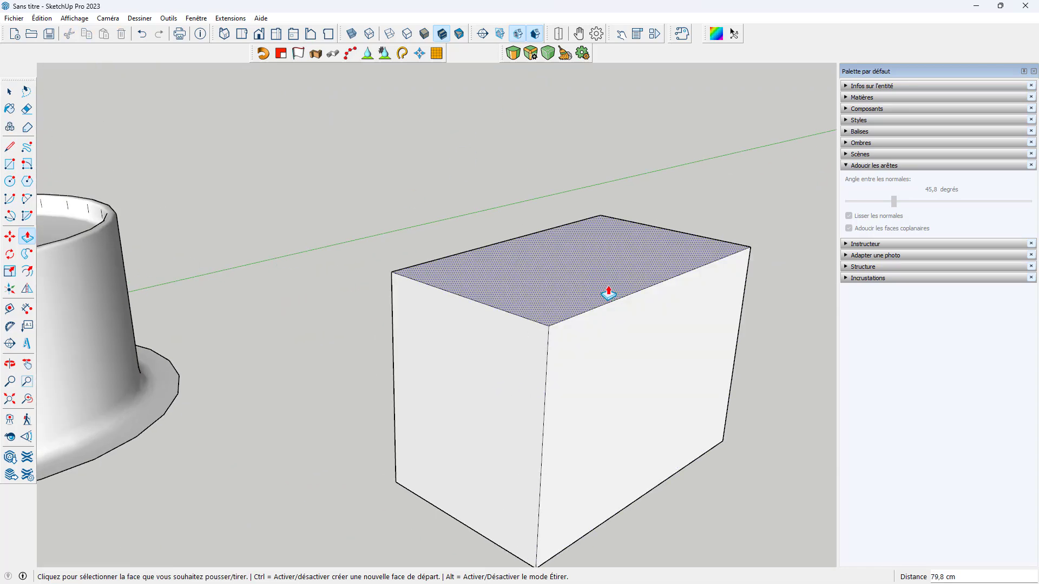
{"action": "left_click", "coordinate": [513, 53]}
{"action": "scroll", "coordinate": [612, 319], "scroll_direction": "up", "scroll_amount": 2}
{"action": "left_click", "coordinate": [595, 310]}
{"action": "left_click", "coordinate": [593, 338]}
Step: Bevel the whole edge loop around the box's end face, including the rounded corner, using 4 segments
{"action": "left_click", "coordinate": [470, 318]}
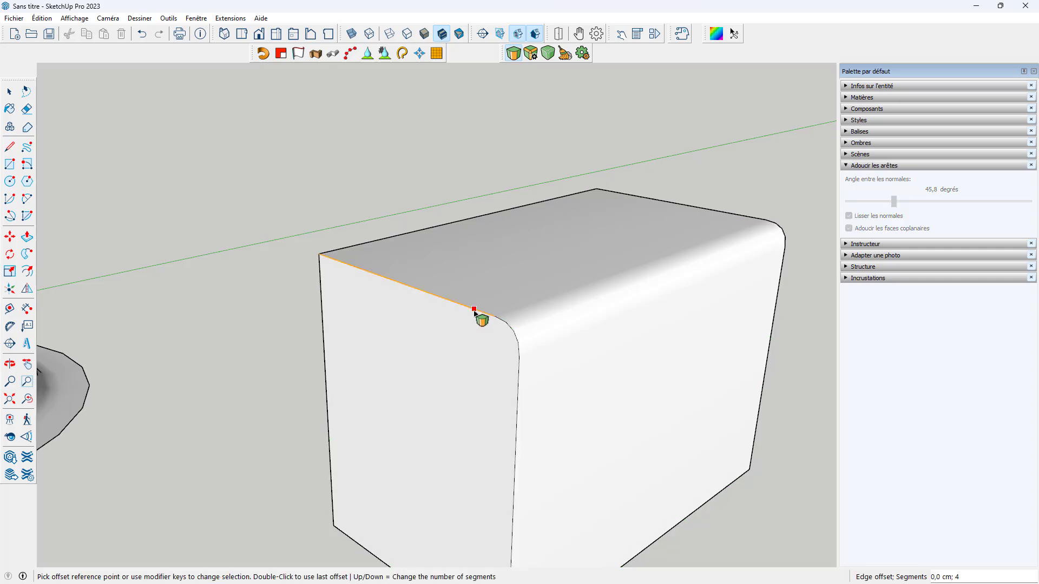
{"action": "left_click", "coordinate": [498, 295]}
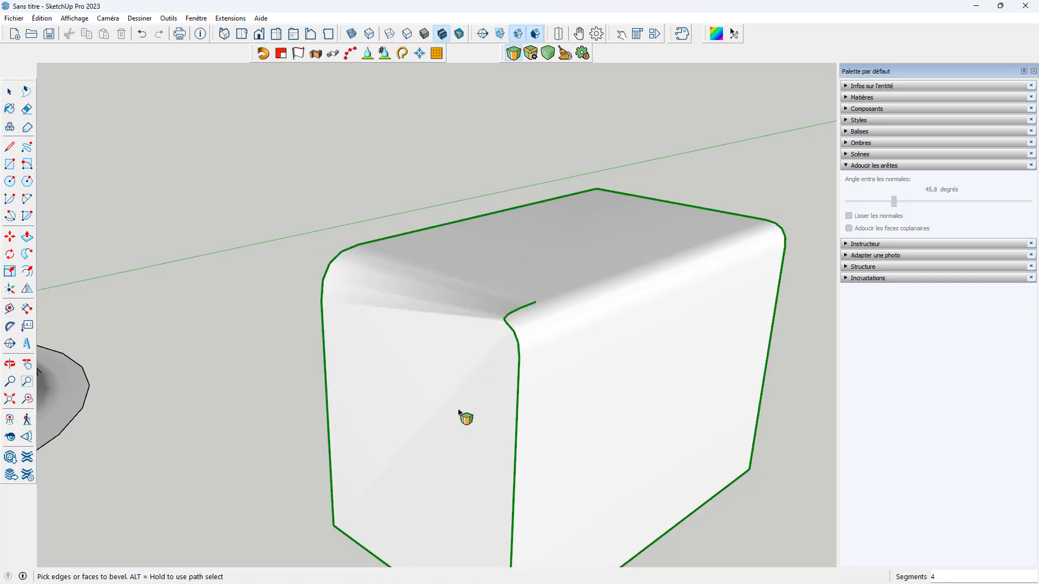
{"action": "left_click", "coordinate": [505, 324]}
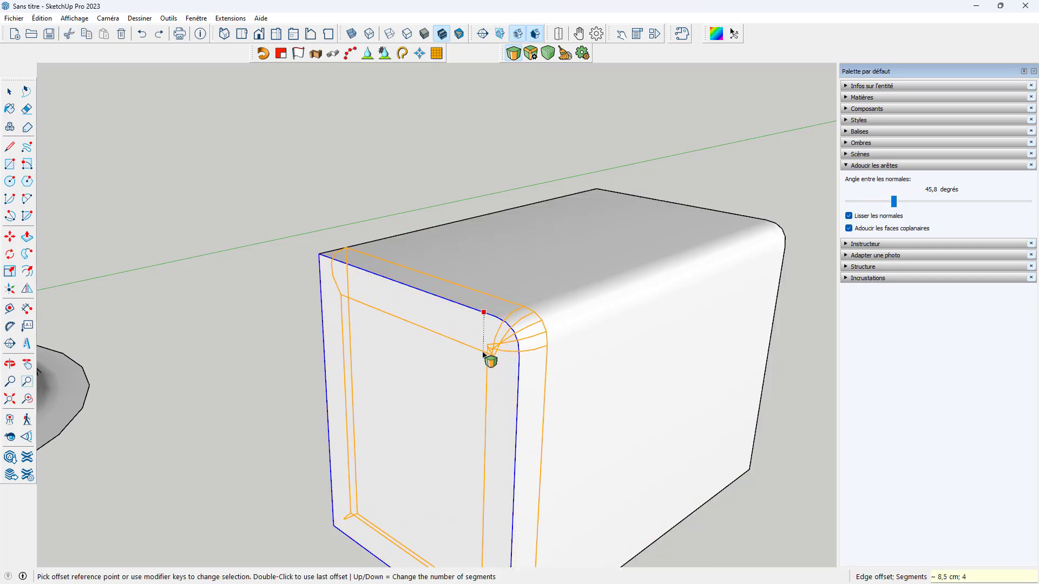
{"action": "left_click", "coordinate": [483, 358]}
{"action": "left_click", "coordinate": [483, 346]}
{"action": "left_click", "coordinate": [484, 339]}
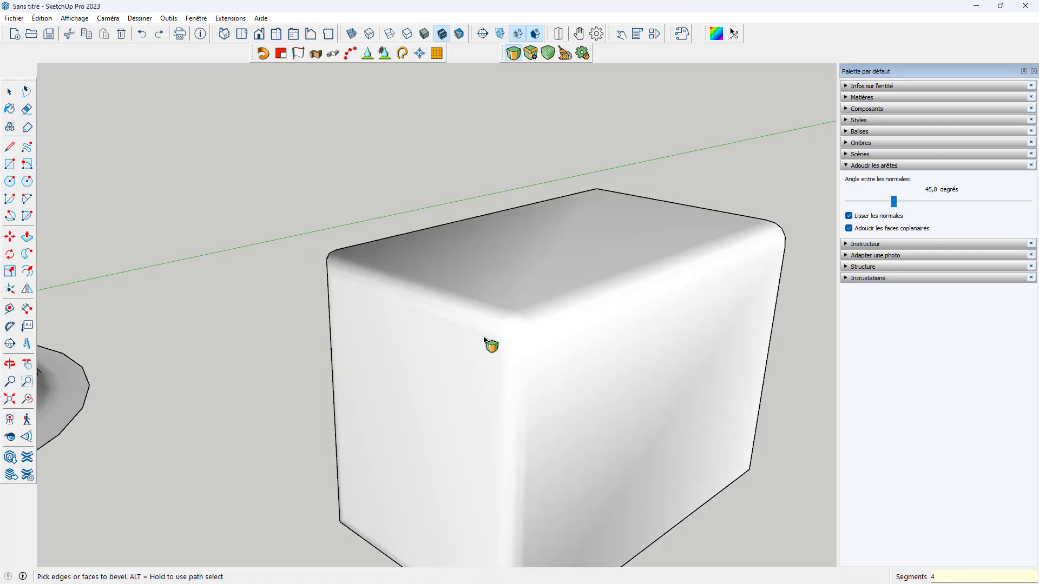
Step: Unsoften all edges of the beveled box by setting the angle between normals to 0 degrees
{"action": "scroll", "coordinate": [494, 338], "scroll_direction": "down", "scroll_amount": 3}
{"action": "middle_click_drag", "start_coordinate": [495, 336], "coordinate": [492, 382]}
{"action": "scroll", "coordinate": [547, 336], "scroll_direction": "up", "scroll_amount": 2}
{"action": "key", "text": "space"}
{"action": "triple_click", "coordinate": [592, 322]}
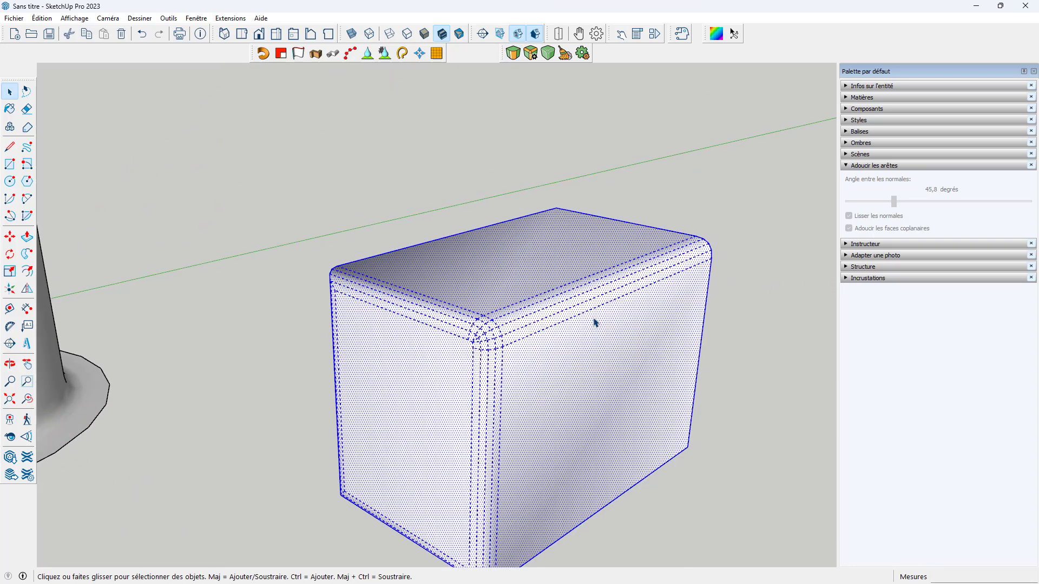
{"action": "left_click_drag", "start_coordinate": [894, 204], "coordinate": [845, 204]}
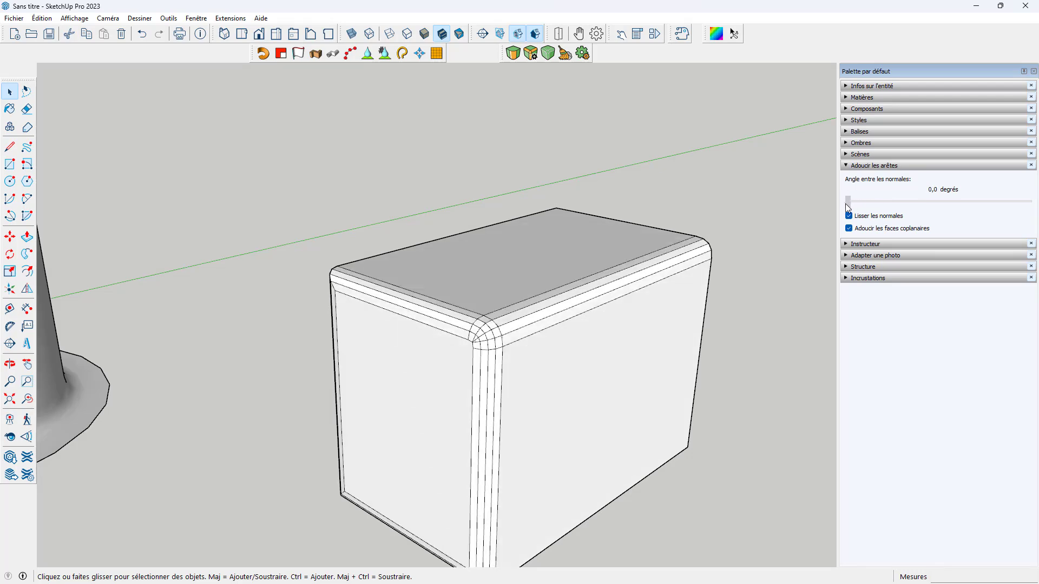
Step: Select the whole beveled box and auto-soften and smooth its edges with the Bevel extension
{"action": "triple_click", "coordinate": [679, 290]}
{"action": "scroll", "coordinate": [679, 290], "scroll_direction": "down", "scroll_amount": 3}
{"action": "scroll", "coordinate": [710, 372], "scroll_direction": "up", "scroll_amount": 2}
{"action": "left_click", "coordinate": [710, 373]}
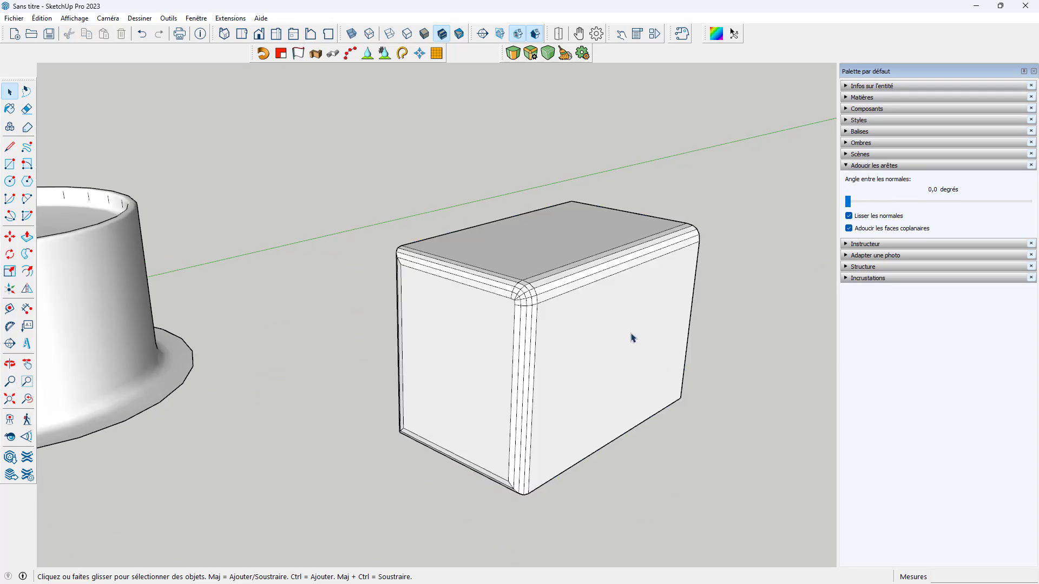
{"action": "scroll", "coordinate": [622, 337], "scroll_direction": "up", "scroll_amount": 1}
{"action": "left_click_drag", "start_coordinate": [246, 132], "coordinate": [803, 571]}
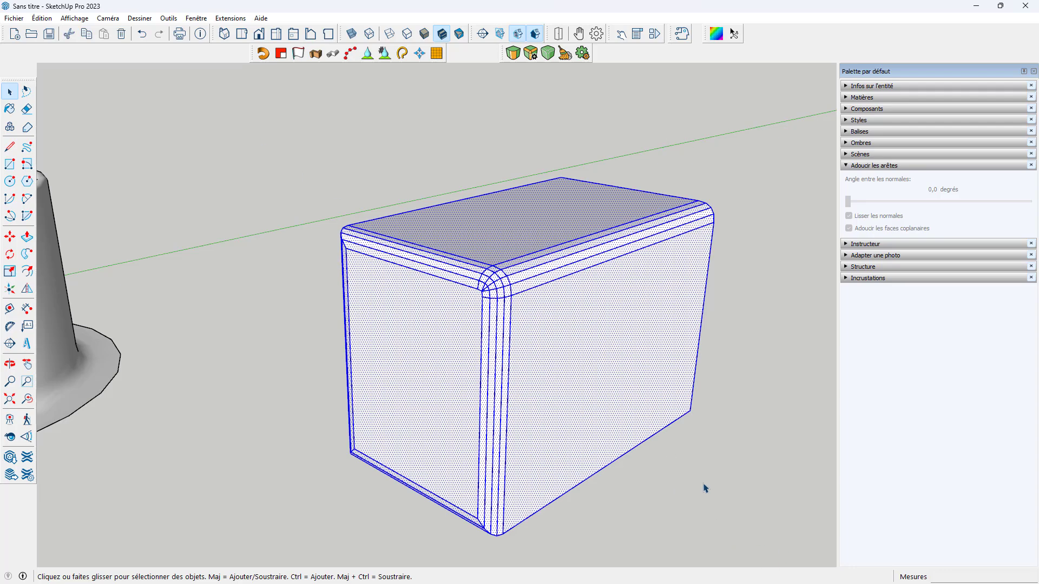
{"action": "left_click", "coordinate": [548, 53]}
{"action": "left_click", "coordinate": [622, 151]}
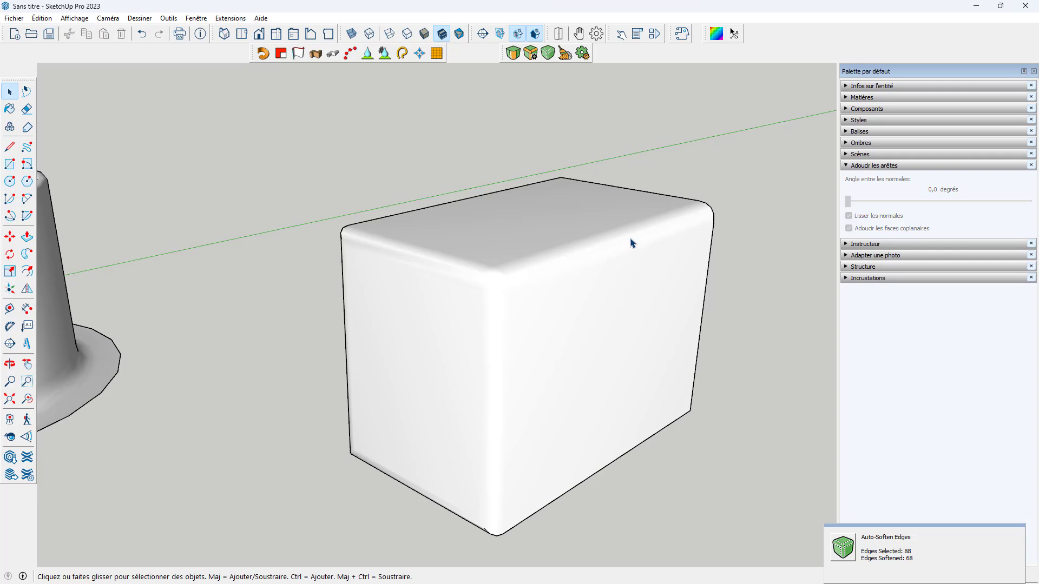
Step: Draw another rectangle on the ground beyond the beveled box and extrude it up about 30.3 cm
{"action": "scroll", "coordinate": [627, 246], "scroll_direction": "down", "scroll_amount": 4}
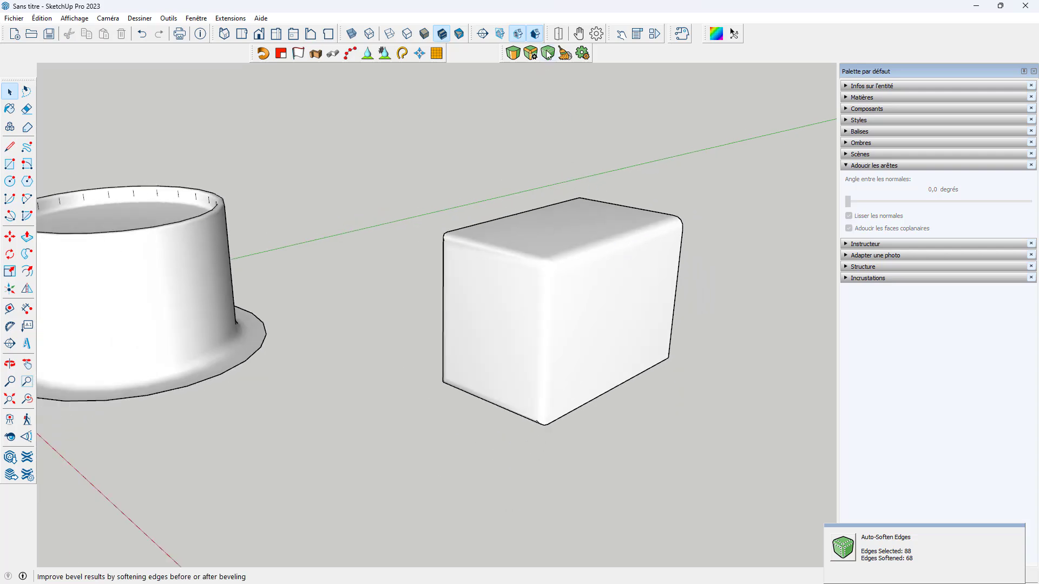
{"action": "scroll", "coordinate": [460, 214], "scroll_direction": "down", "scroll_amount": 4}
{"action": "middle_click_drag", "start_coordinate": [455, 222], "coordinate": [466, 252]}
{"action": "key", "text": "r"}
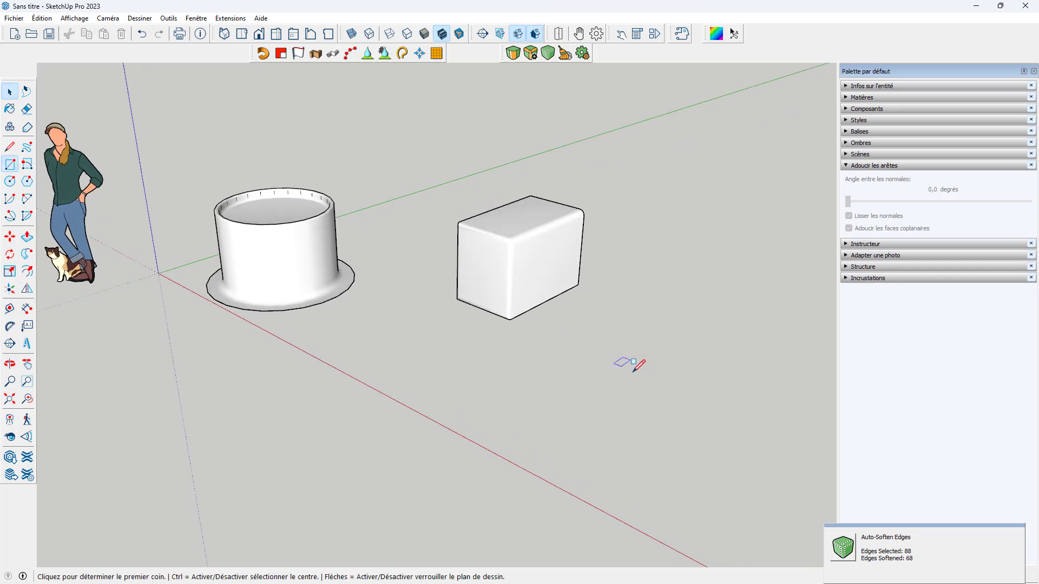
{"action": "left_click", "coordinate": [649, 387]}
{"action": "left_click", "coordinate": [783, 365]}
{"action": "key", "text": "o"}
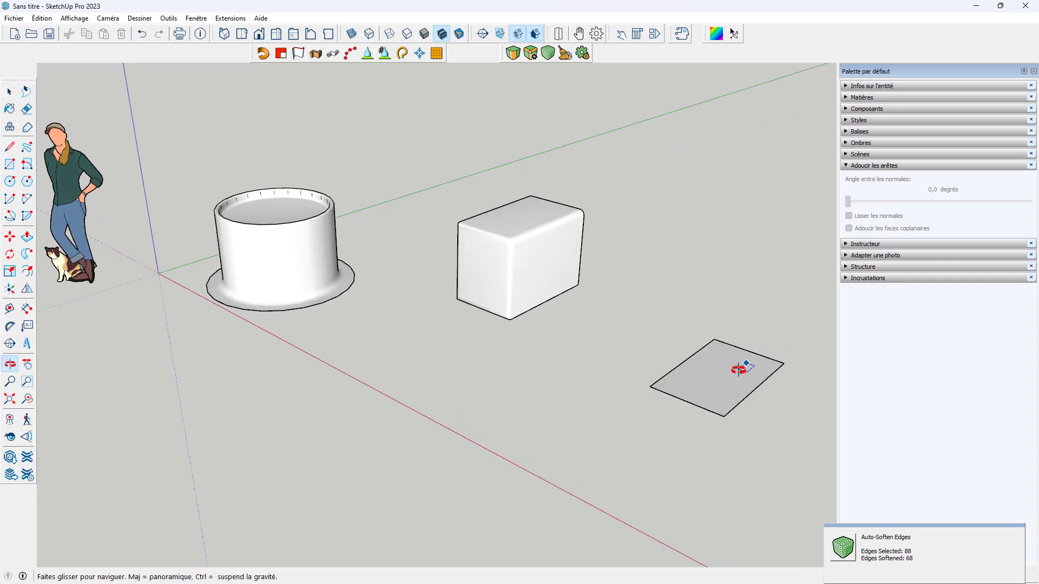
{"action": "key", "text": "p"}
{"action": "left_click_drag", "start_coordinate": [730, 377], "coordinate": [734, 346]}
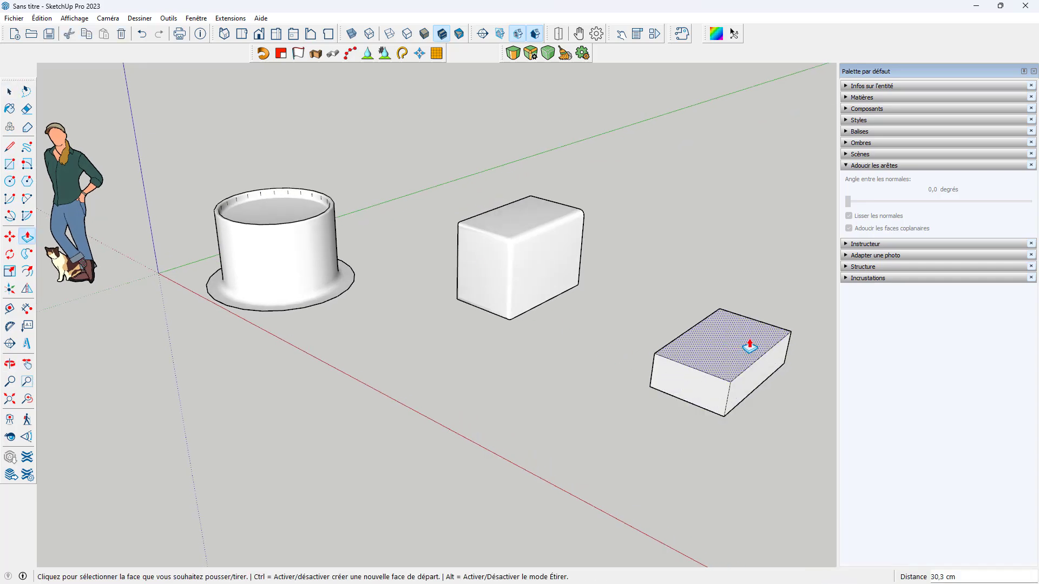
Step: Draw a slanted line across each of the low box's top face, long side face and end face
{"action": "scroll", "coordinate": [798, 346], "scroll_direction": "up", "scroll_amount": 4}
{"action": "middle_click_drag", "start_coordinate": [653, 362], "coordinate": [656, 390]}
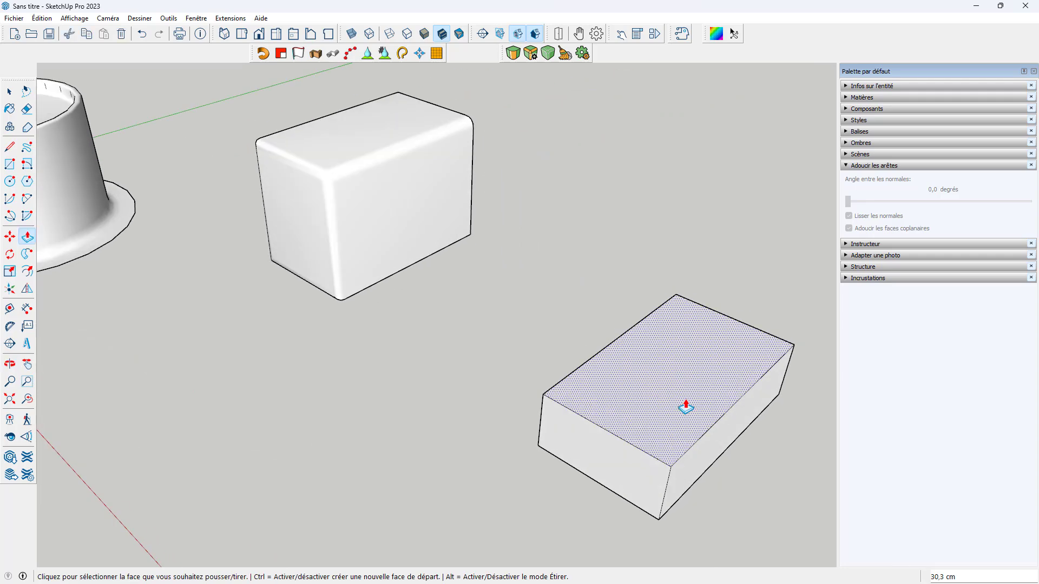
{"action": "key", "text": "l"}
{"action": "left_click", "coordinate": [623, 333]}
{"action": "left_click", "coordinate": [695, 442]}
{"action": "middle_click_drag", "start_coordinate": [651, 457], "coordinate": [600, 390]}
{"action": "left_click", "coordinate": [766, 324]}
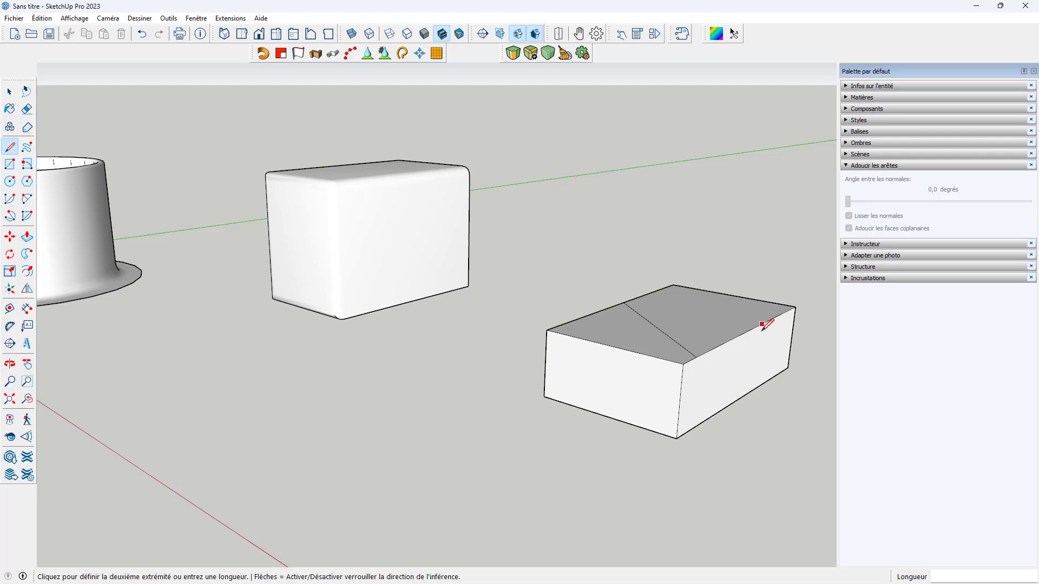
{"action": "left_click", "coordinate": [740, 398]}
{"action": "middle_click_drag", "start_coordinate": [510, 412], "coordinate": [606, 389]}
{"action": "left_click", "coordinate": [582, 339]}
{"action": "left_click", "coordinate": [649, 444]}
Step: Select the whole low box with its extra face lines and make it a group
{"action": "mouse_move", "coordinate": [649, 443]}
{"action": "middle_mouse_down"}
{"action": "mouse_move", "coordinate": [503, 413]}
{"action": "mouse_move", "coordinate": [611, 407]}
{"action": "mouse_move", "coordinate": [447, 254]}
{"action": "middle_mouse_up"}
{"action": "key", "text": "space"}
{"action": "left_click_drag", "start_coordinate": [417, 194], "coordinate": [843, 524]}
{"action": "right_click", "coordinate": [710, 368]}
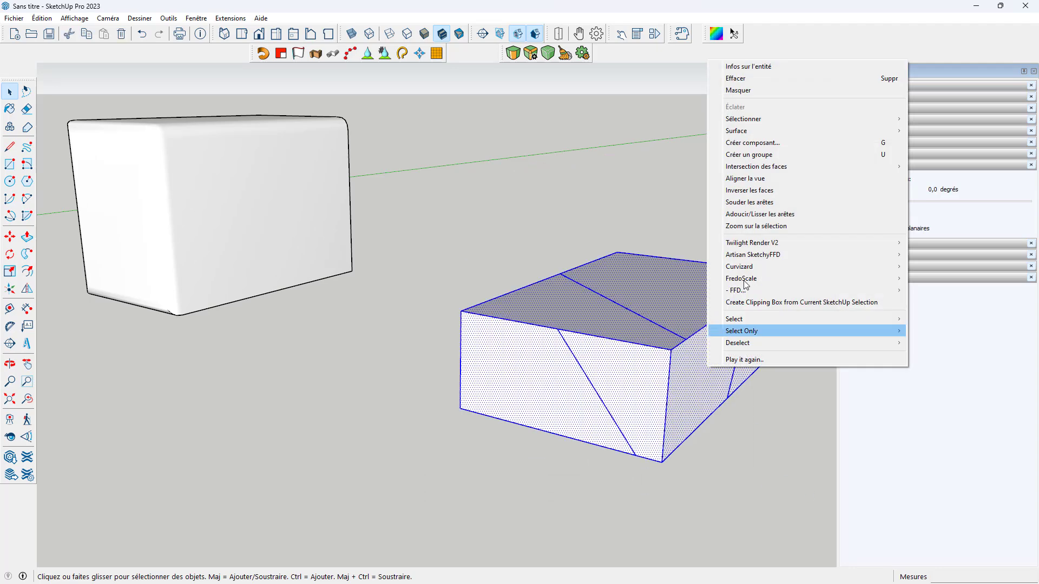
{"action": "left_click", "coordinate": [763, 155]}
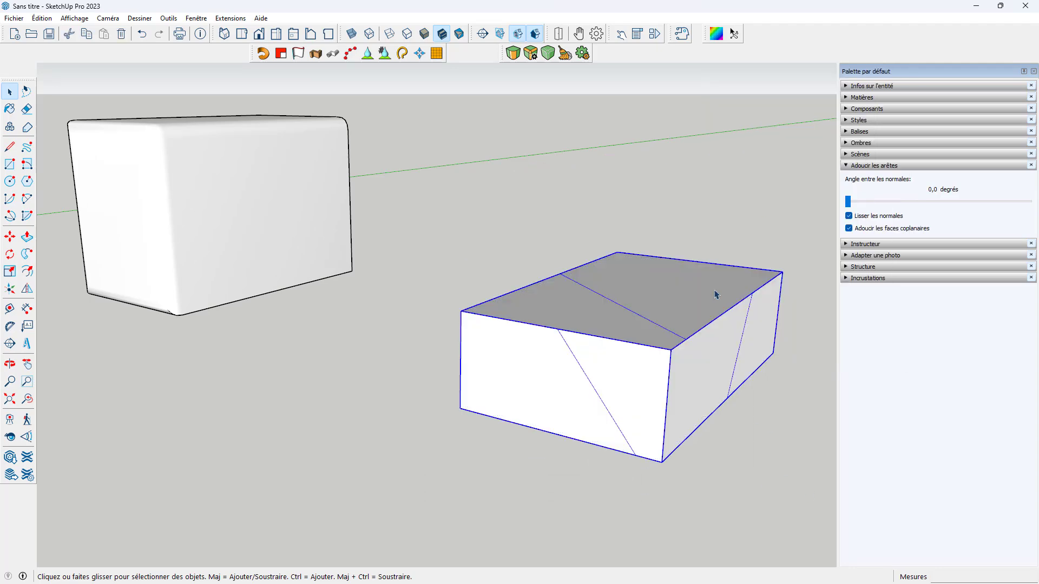
Step: Try a Live Bevel with 4 segments and a 17.7 mm offset on the grouped box with extra face lines
{"action": "left_click", "coordinate": [532, 54]}
{"action": "middle_click_drag", "start_coordinate": [651, 349], "coordinate": [574, 364]}
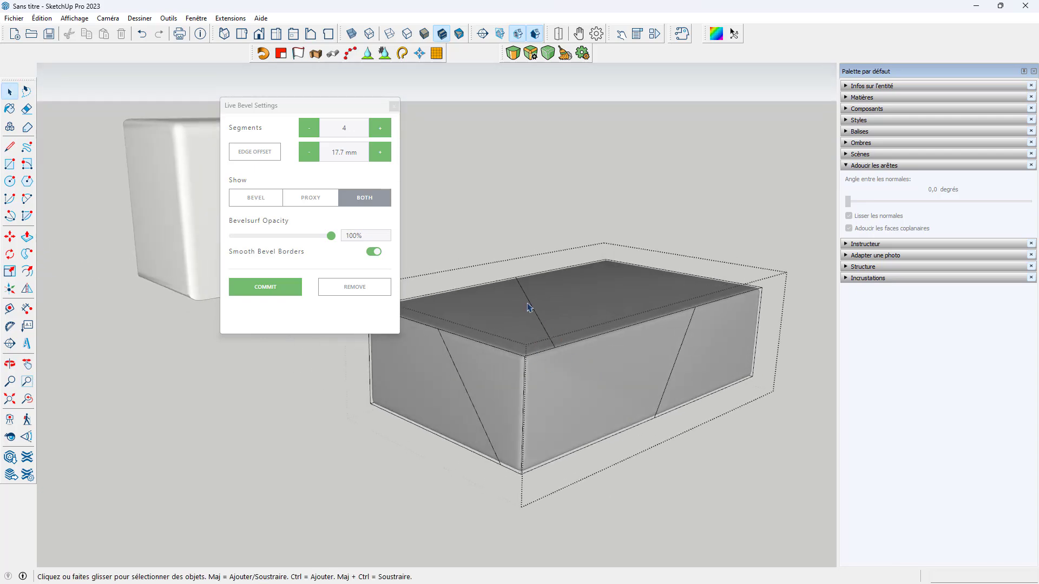
{"action": "key", "text": "Escape"}
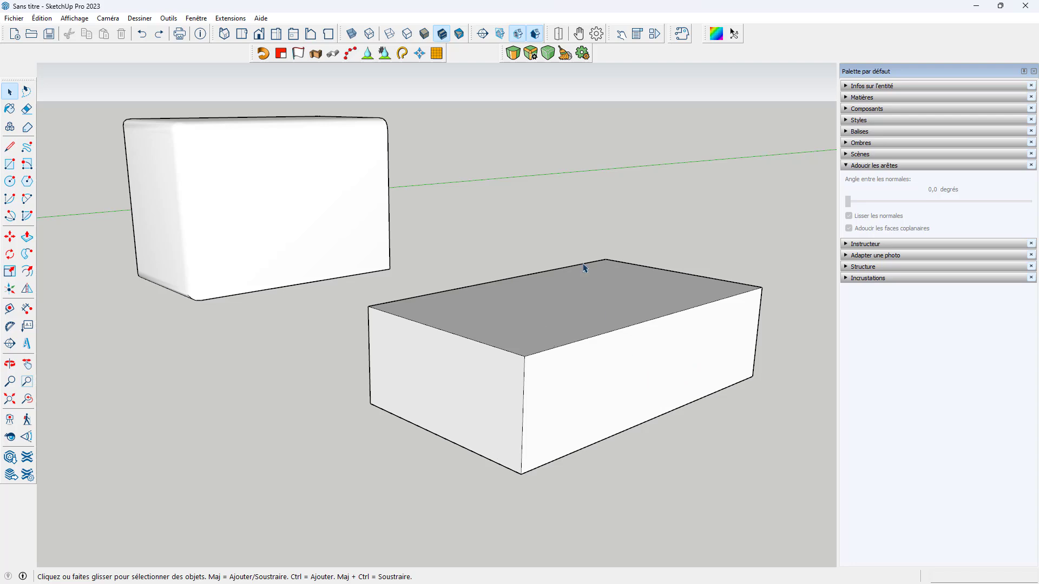
Step: Draw a line about 73.6 cm long across the low box's top face and continue it down the long side face to the bottom edge
{"action": "scroll", "coordinate": [492, 306], "scroll_direction": "up", "scroll_amount": 3}
{"action": "key", "text": "l"}
{"action": "left_click", "coordinate": [537, 304]}
{"action": "left_click", "coordinate": [662, 431]}
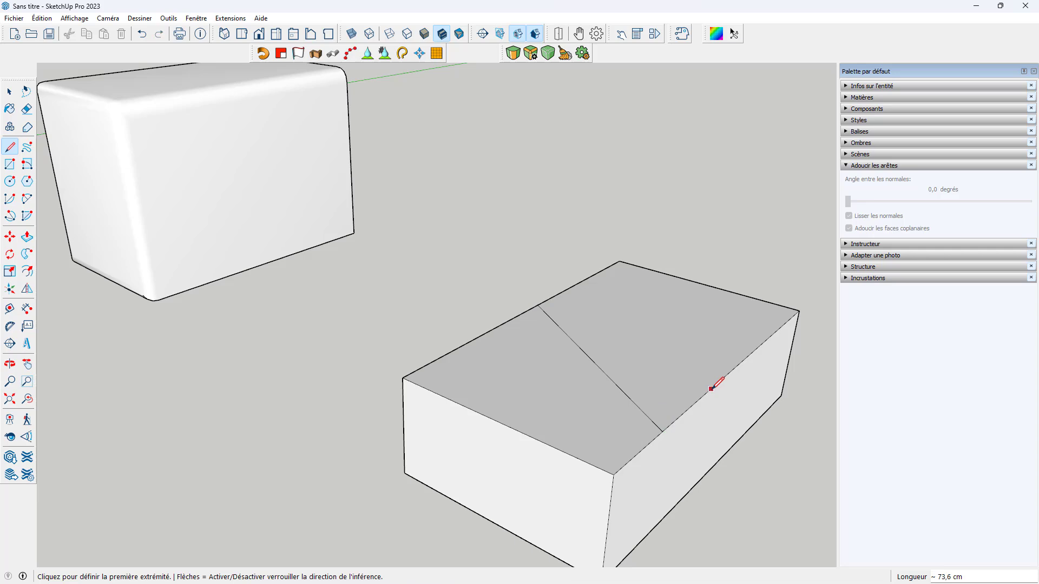
{"action": "left_click", "coordinate": [662, 431]}
{"action": "left_click", "coordinate": [739, 439]}
{"action": "key", "text": "space"}
{"action": "scroll", "coordinate": [530, 353], "scroll_direction": "down", "scroll_amount": 2}
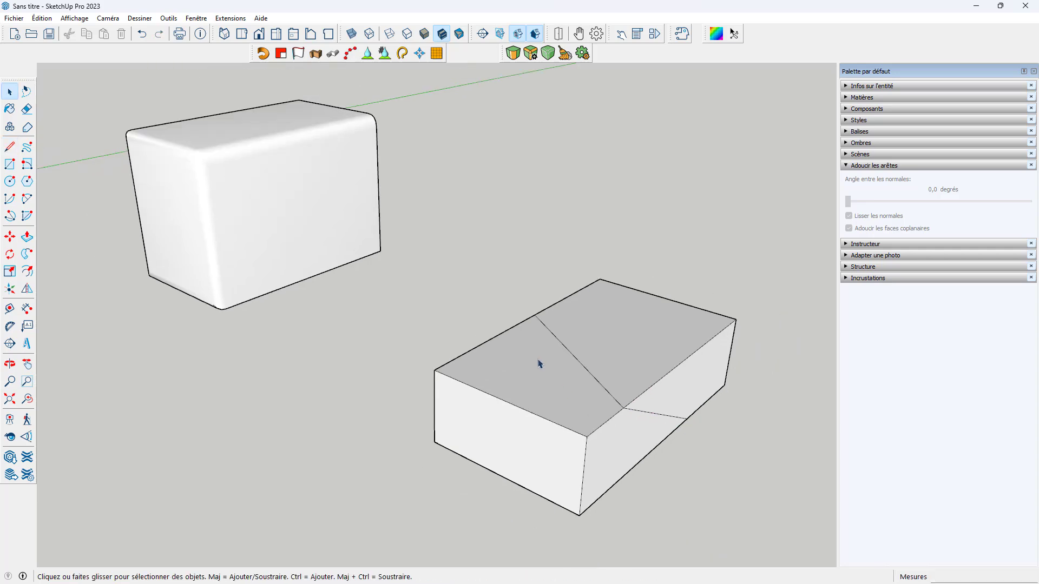
Step: Remove the extra coplanar lines from the low box with the Bevel extension's Clean Edges command and clear the selection
{"action": "middle_click_drag", "start_coordinate": [528, 354], "coordinate": [578, 349]}
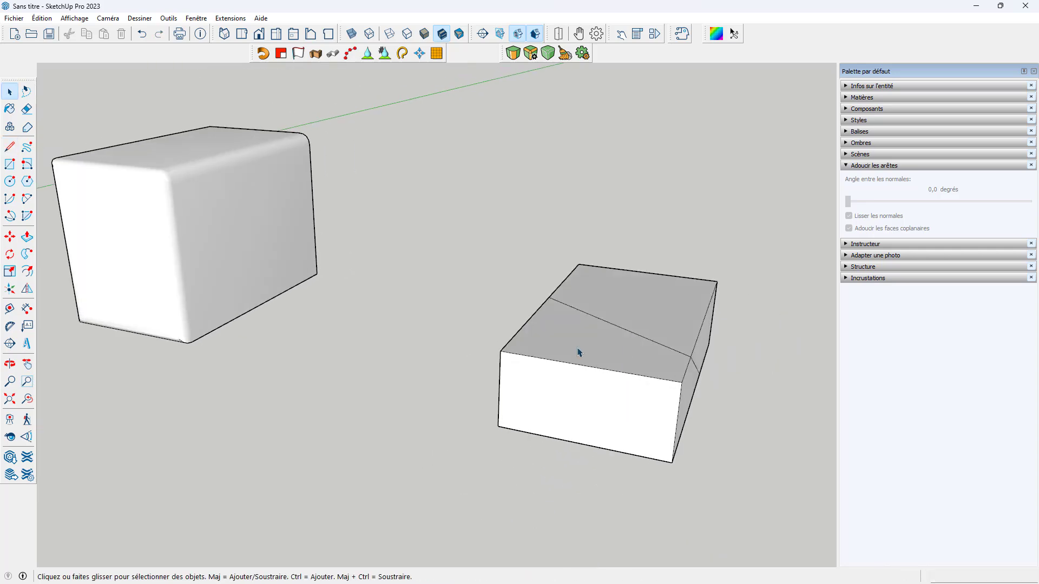
{"action": "left_click", "coordinate": [564, 54]}
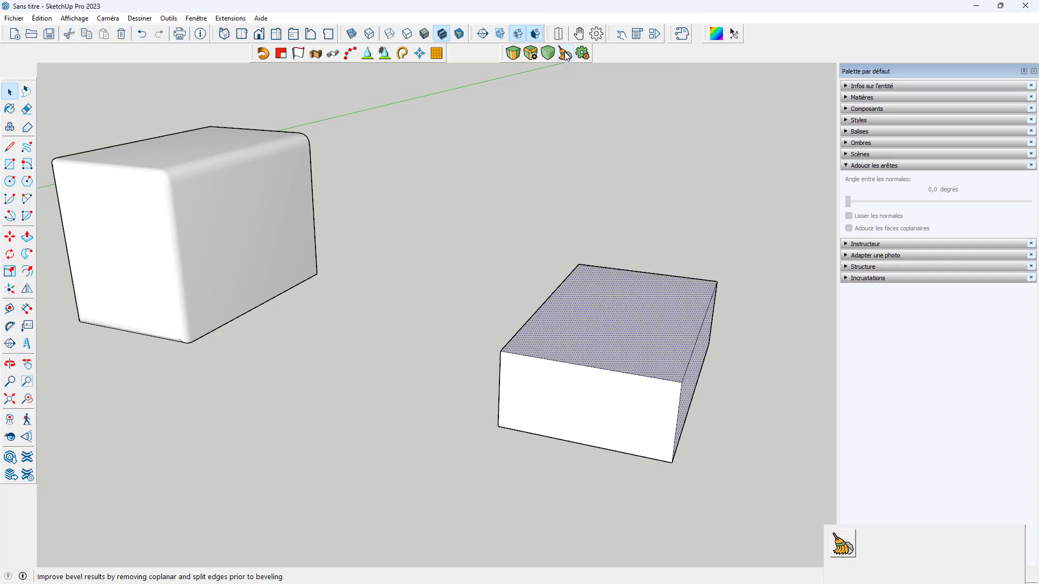
{"action": "left_click_drag", "start_coordinate": [459, 200], "coordinate": [781, 537]}
{"action": "left_click", "coordinate": [709, 517]}
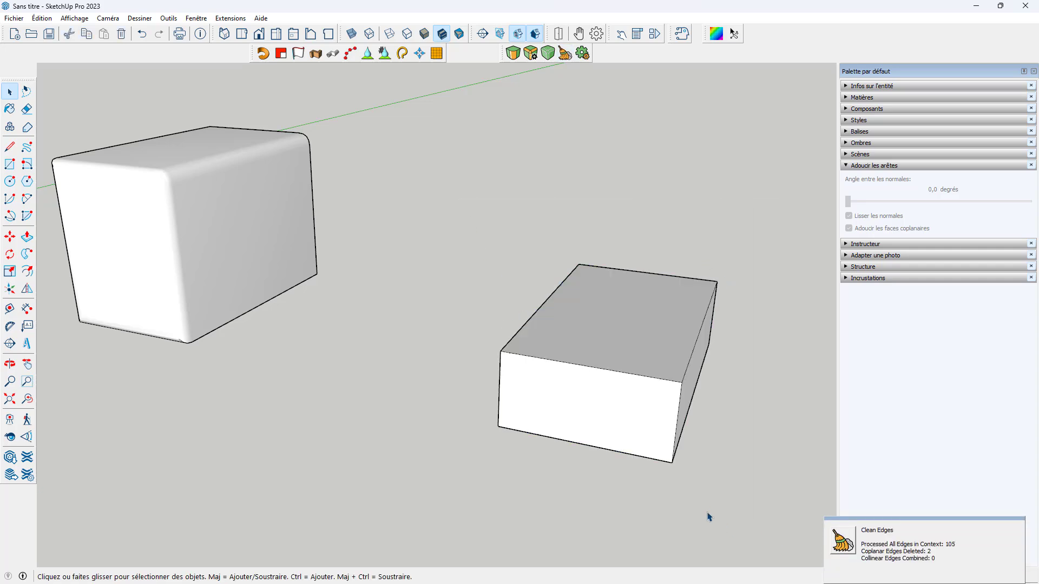
Step: Examine the Bevel extension's preferences for notifications, language and auto-soften edges, and close them
{"action": "left_click", "coordinate": [583, 53]}
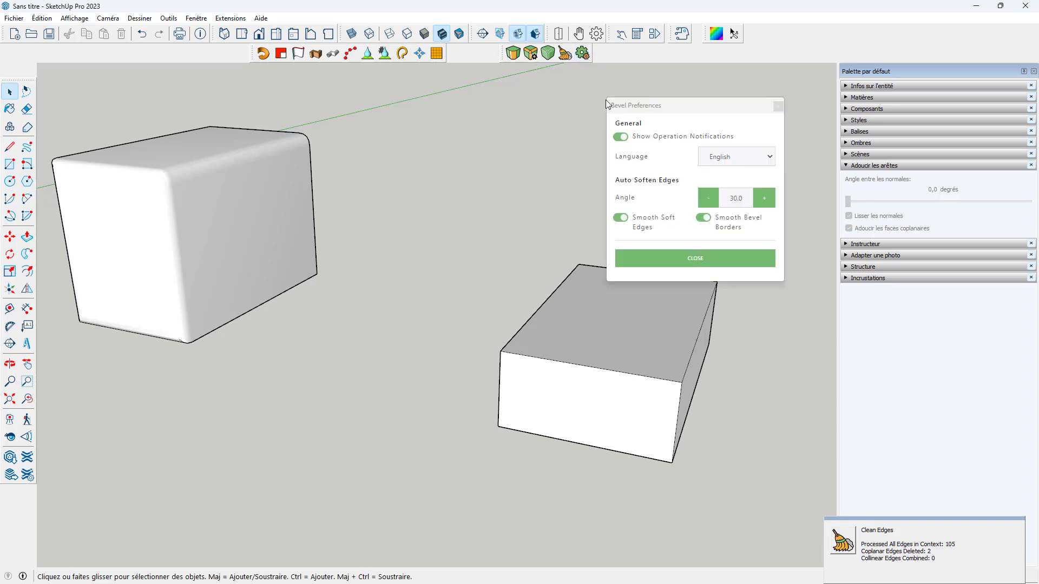
{"action": "left_click", "coordinate": [777, 105]}
{"action": "scroll", "coordinate": [548, 228], "scroll_direction": "down", "scroll_amount": 5}
{"action": "scroll", "coordinate": [566, 239], "scroll_direction": "up", "scroll_amount": 3}
{"action": "scroll", "coordinate": [723, 285], "scroll_direction": "down", "scroll_amount": 4}
{"action": "scroll", "coordinate": [545, 274], "scroll_direction": "up", "scroll_amount": 3}
{"action": "scroll", "coordinate": [696, 271], "scroll_direction": "down", "scroll_amount": 3}
{"action": "scroll", "coordinate": [575, 257], "scroll_direction": "up", "scroll_amount": 2}
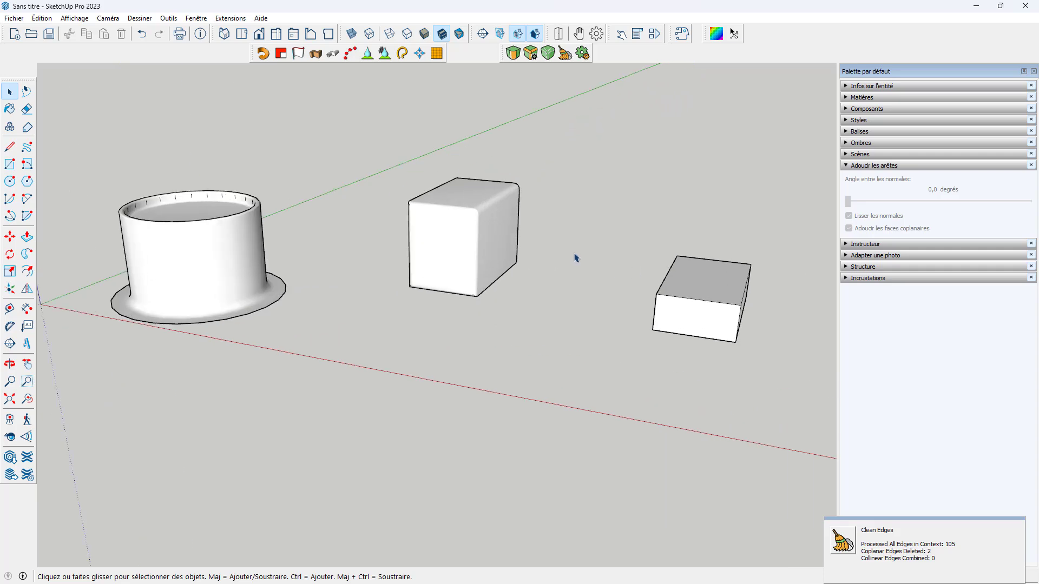